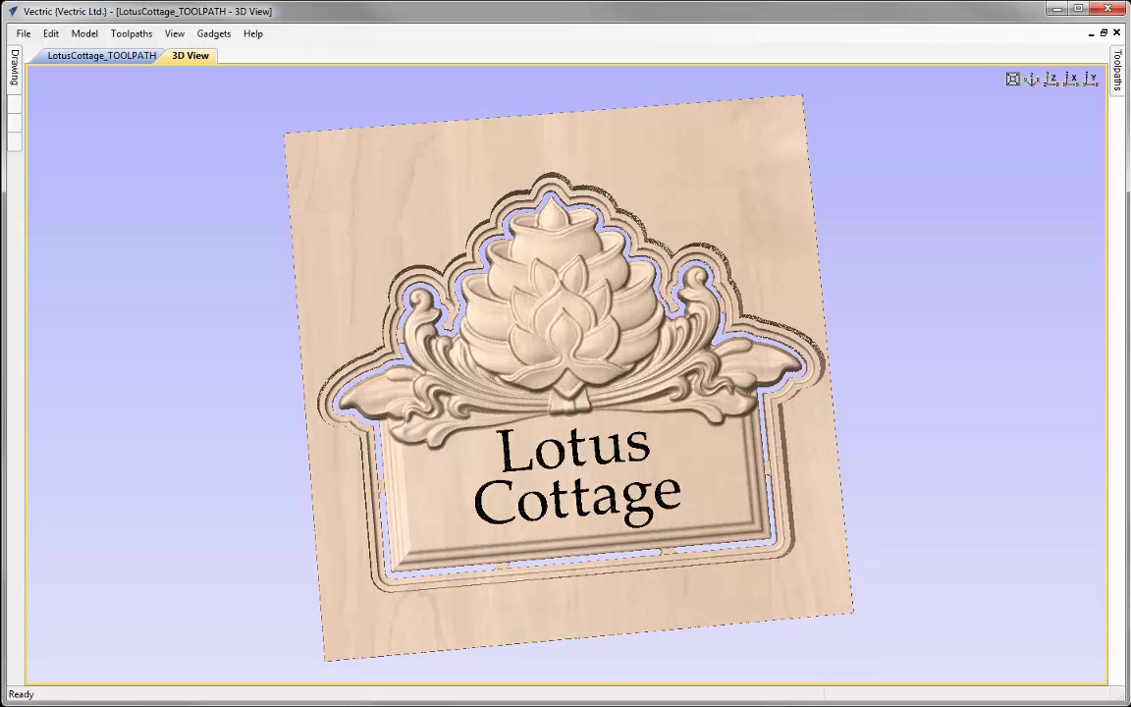
- Close the current file, then open LotusCottage_MODEL.crv with its 2D and 3D views tiled side by side
left_click(22, 34)
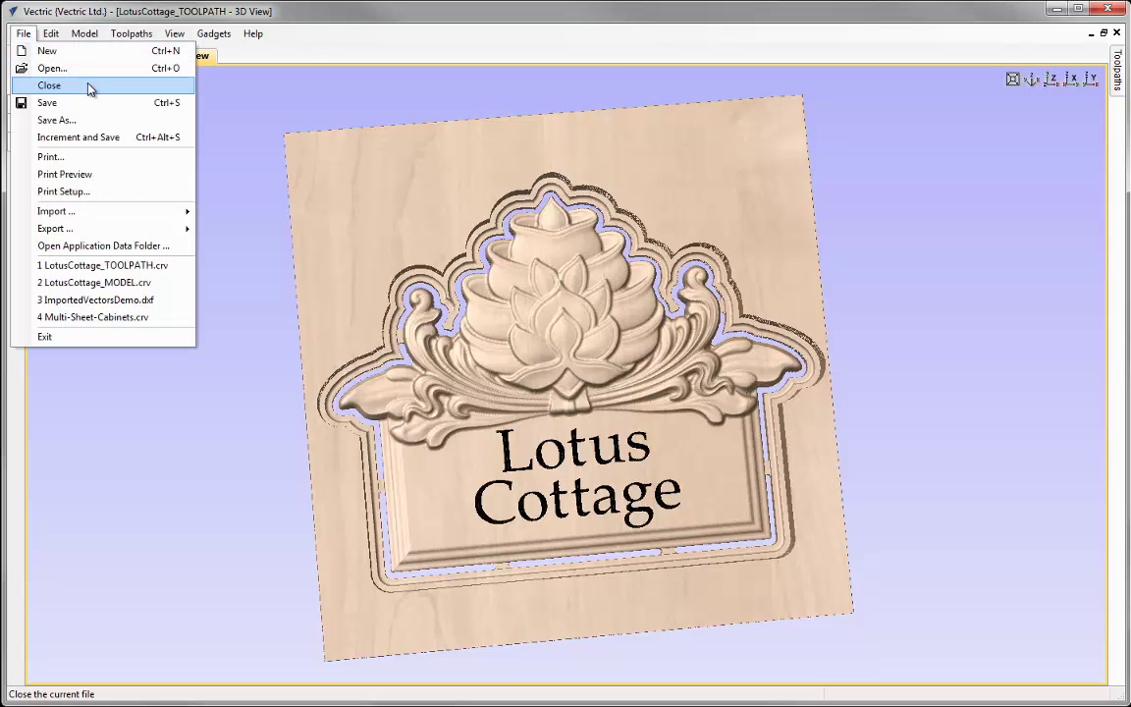
left_click(51, 86)
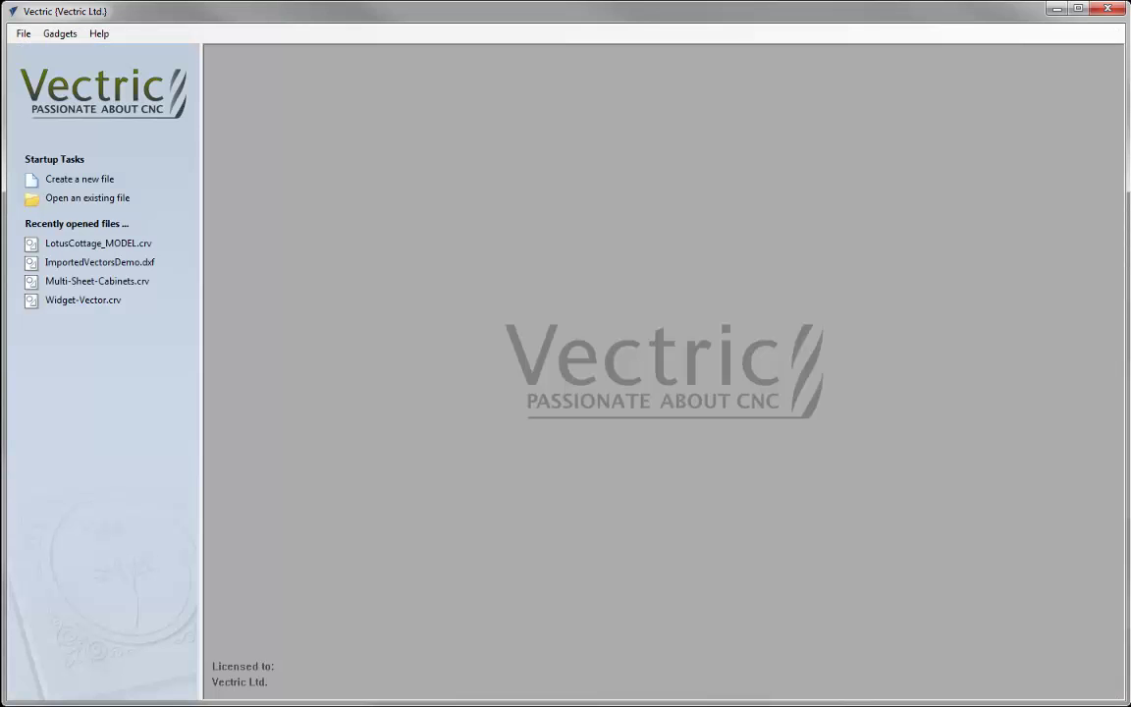
left_click(106, 199)
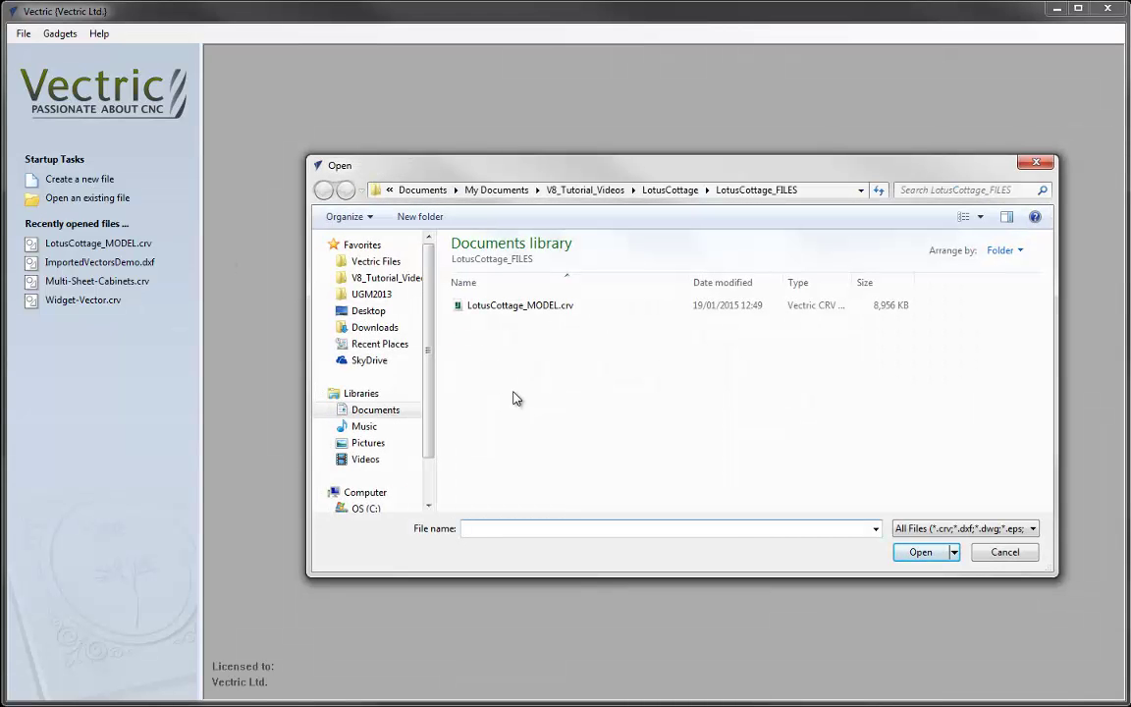
left_click(509, 307)
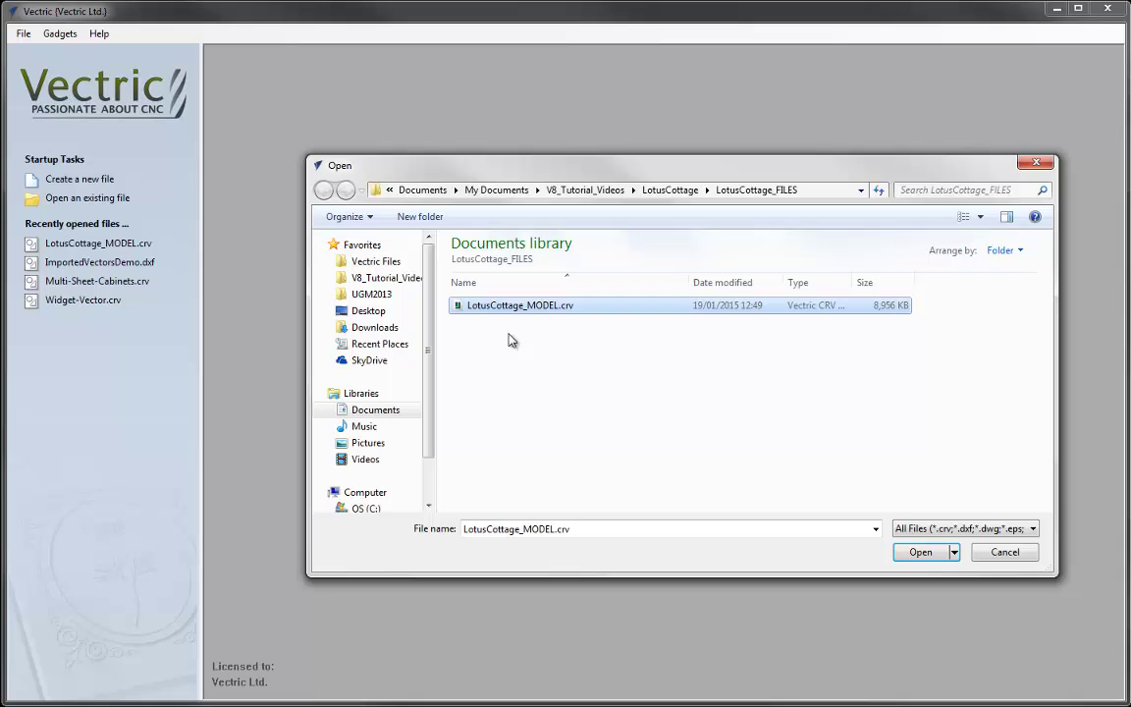
left_click(925, 555)
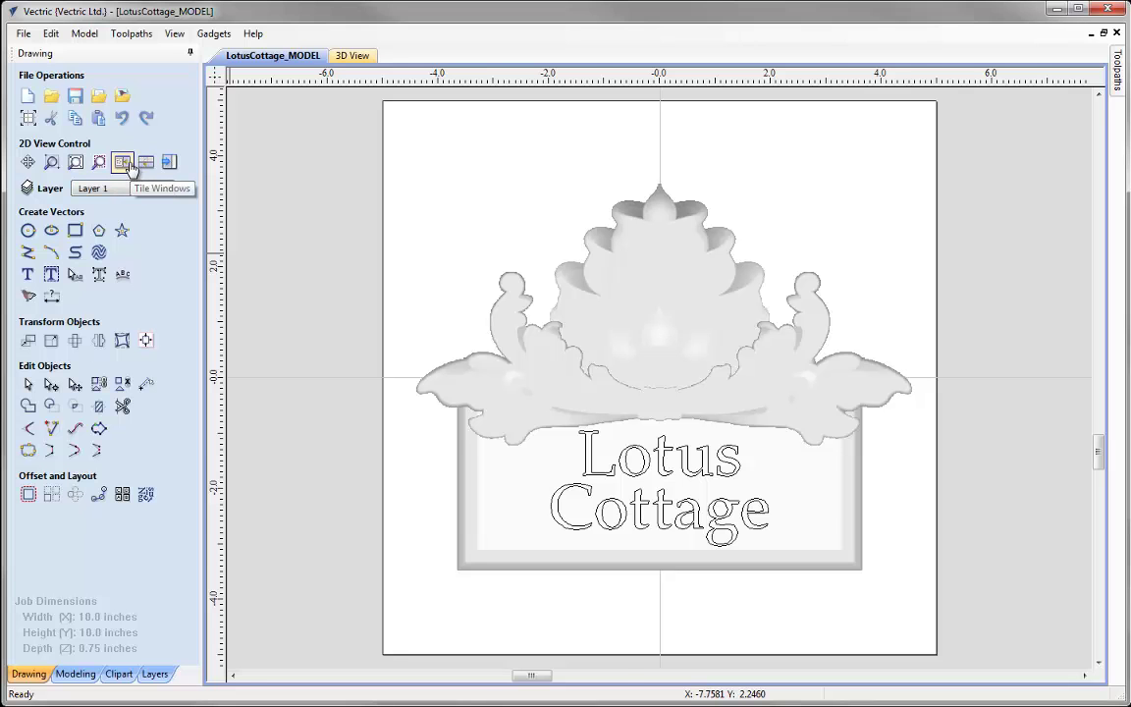
left_click(122, 163)
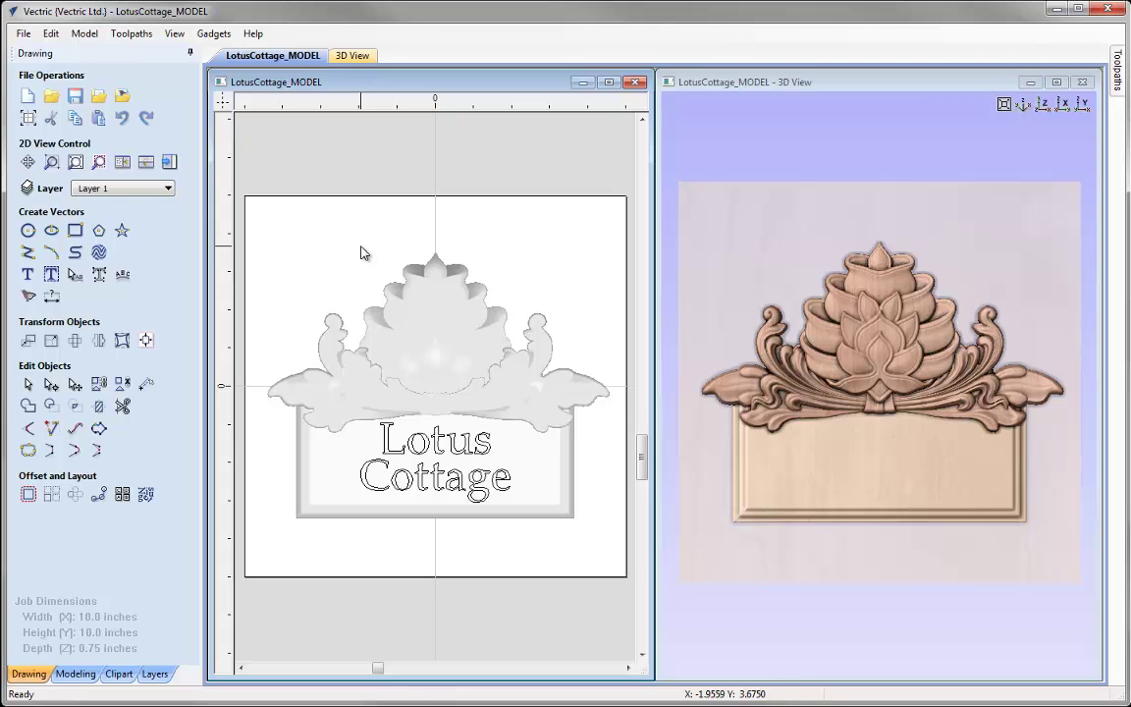
- Create a vector boundary around the lotus, flourish and panel components combined
left_click(437, 336)
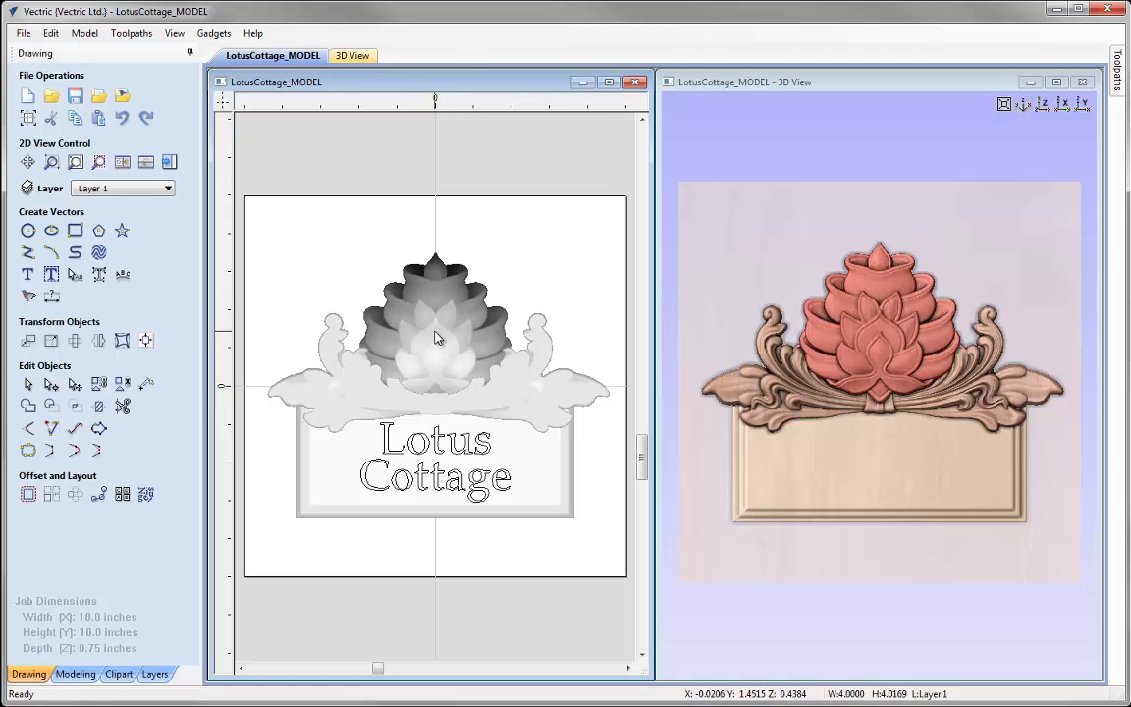
left_click(374, 404, "shift")
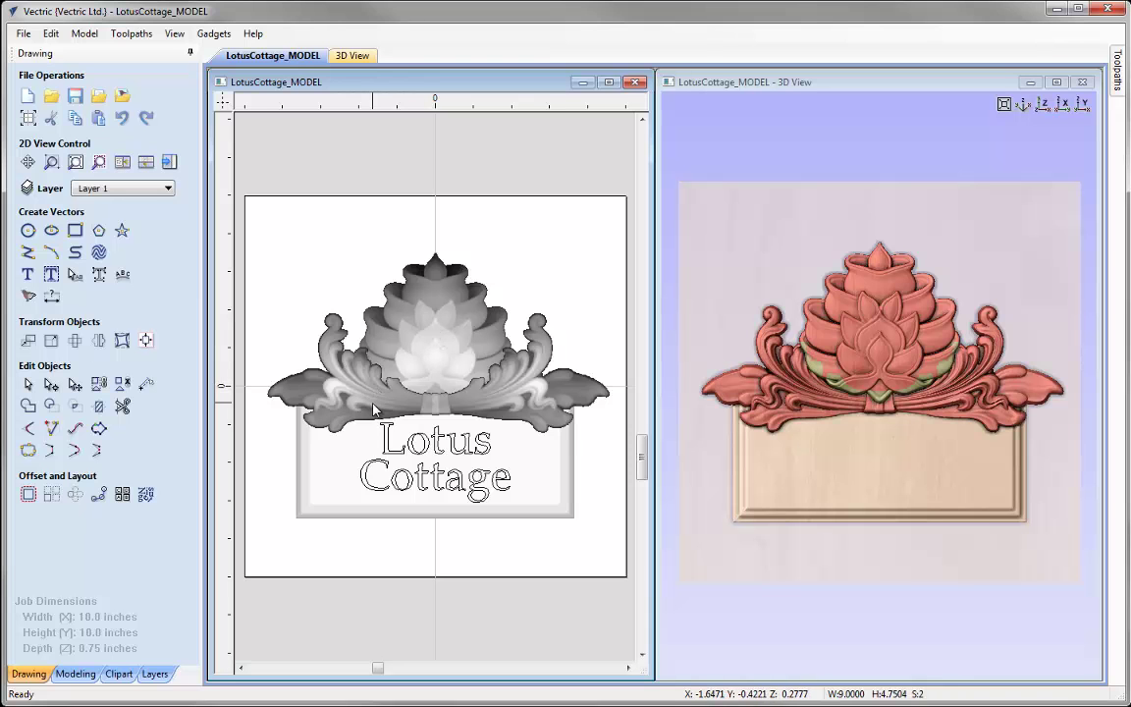
left_click(336, 461, "shift")
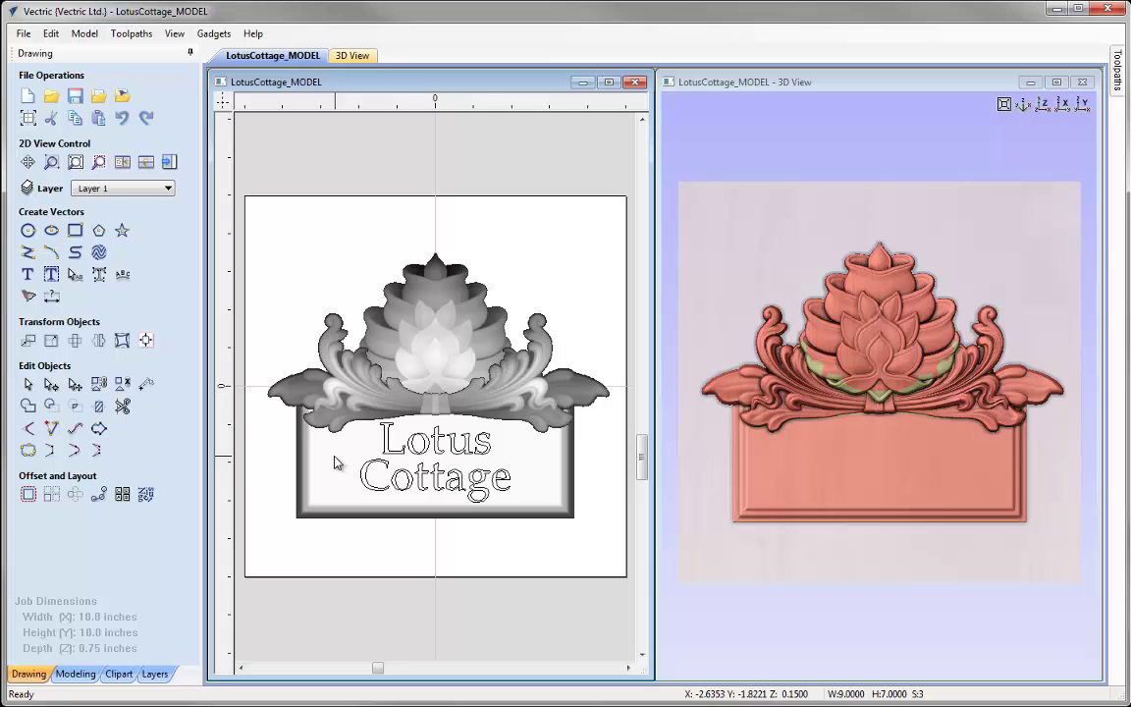
left_click(78, 676)
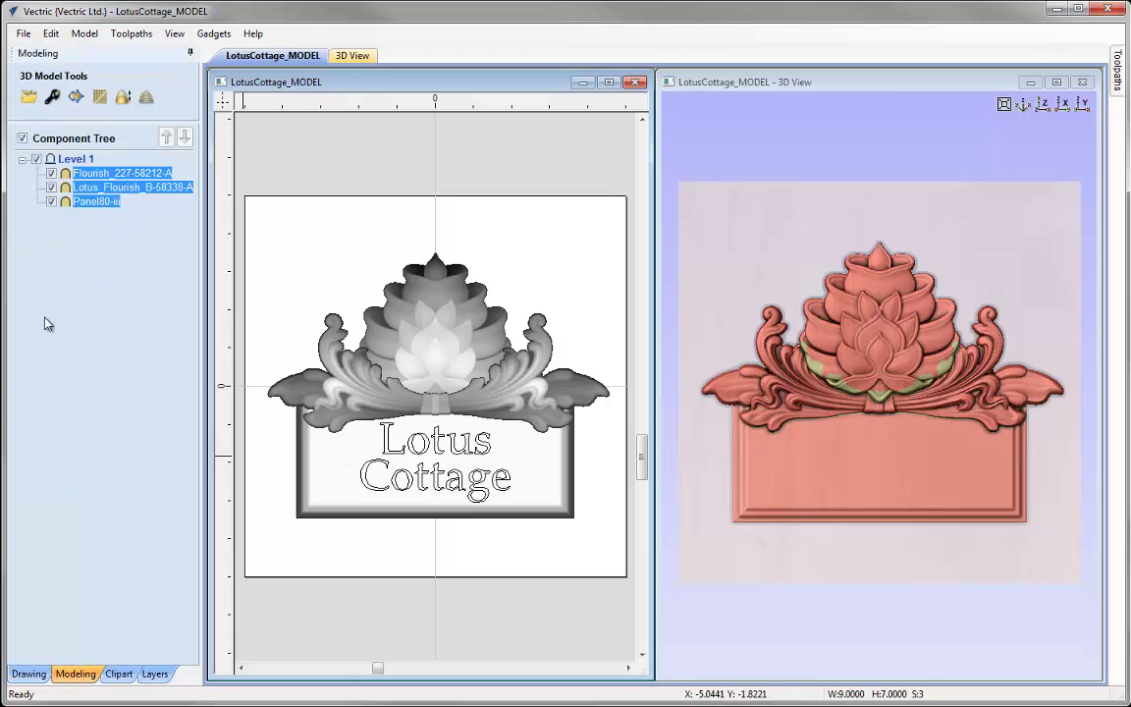
left_click(75, 98)
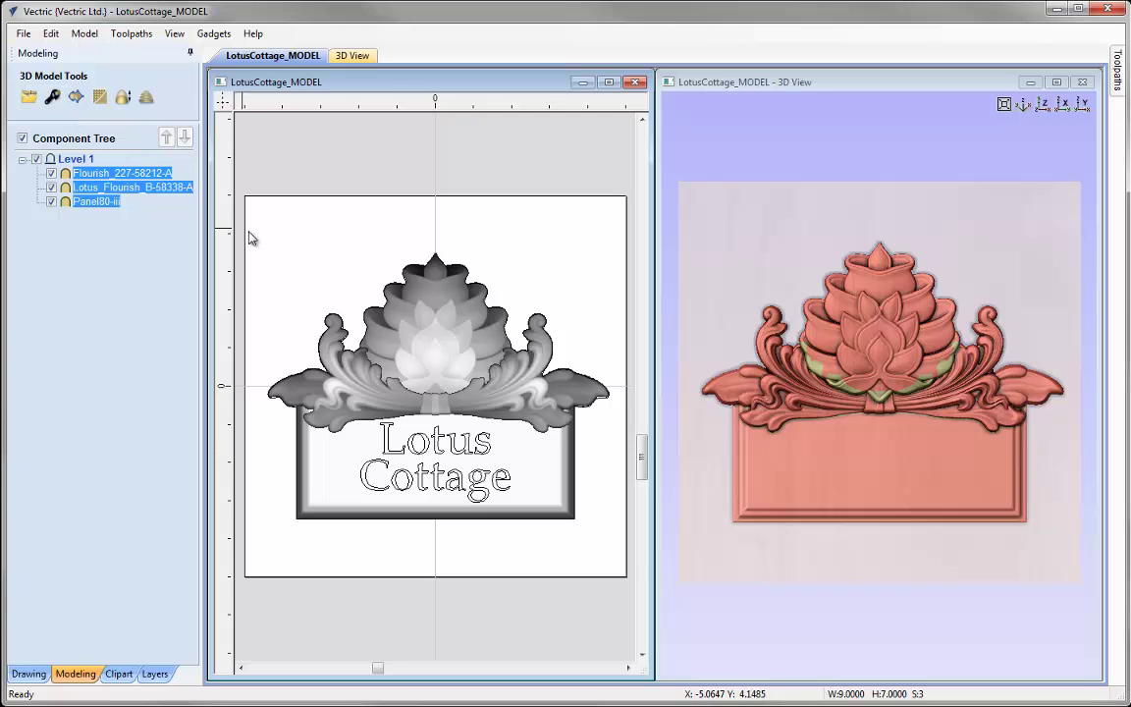
left_click(280, 236)
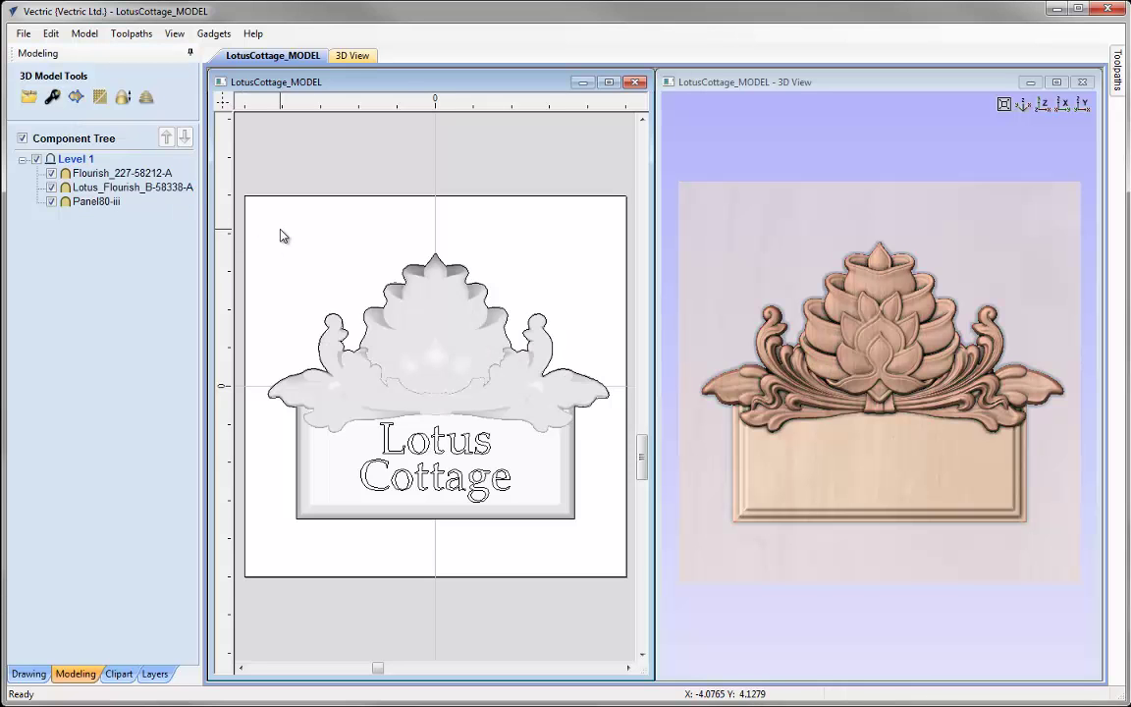
left_click(391, 289)
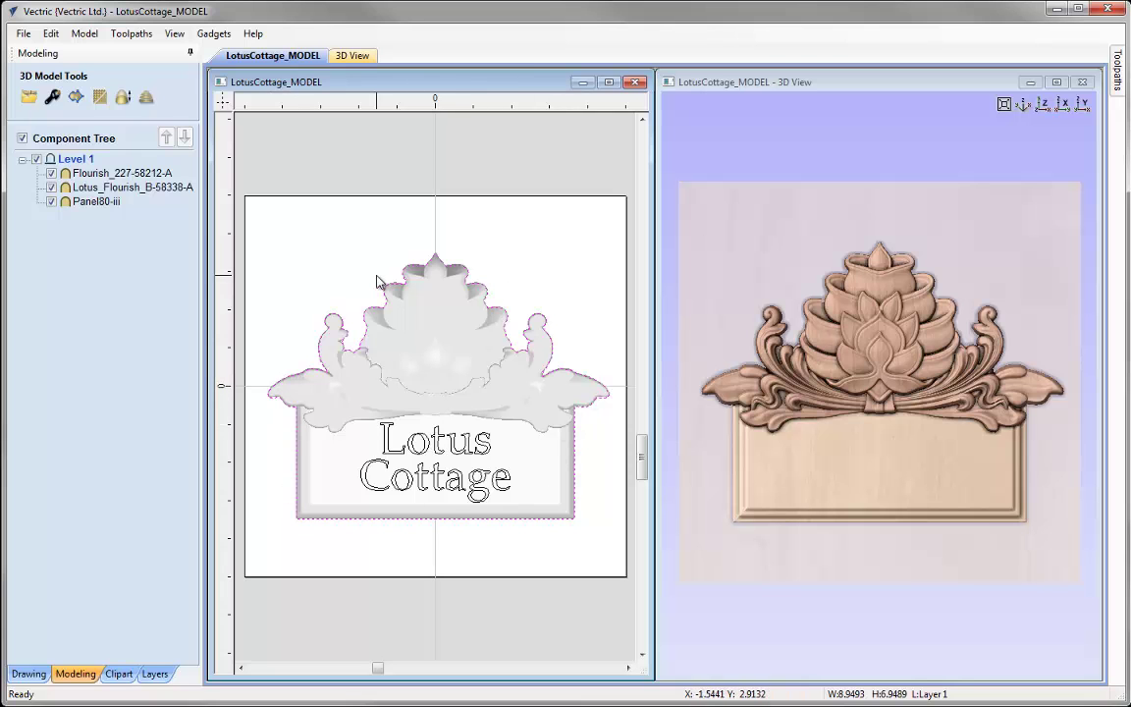
left_click(343, 251)
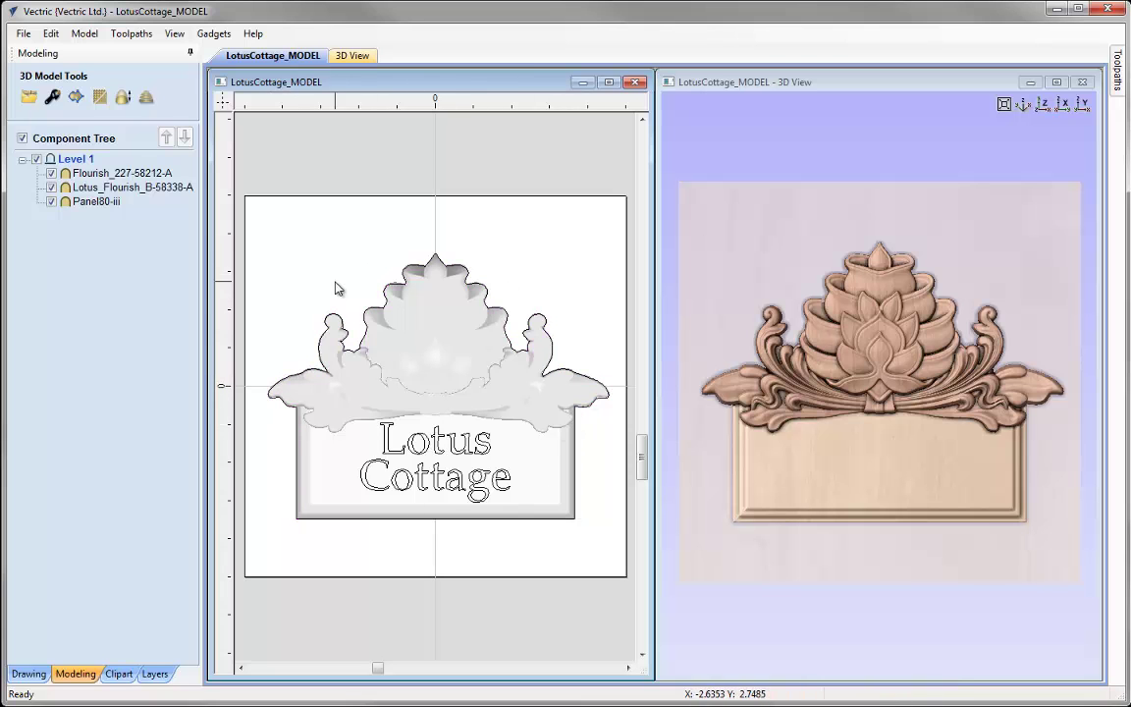
- Scale the whole model to an exact height of 0.5 inches
left_click(124, 98)
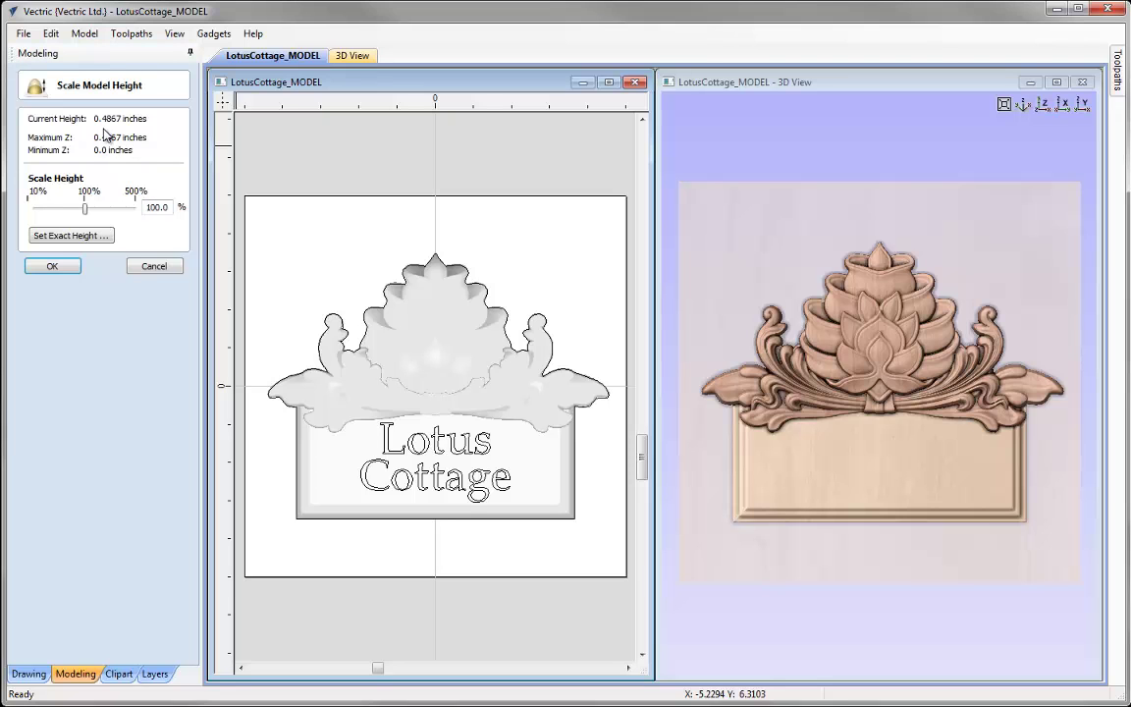
left_click(71, 236)
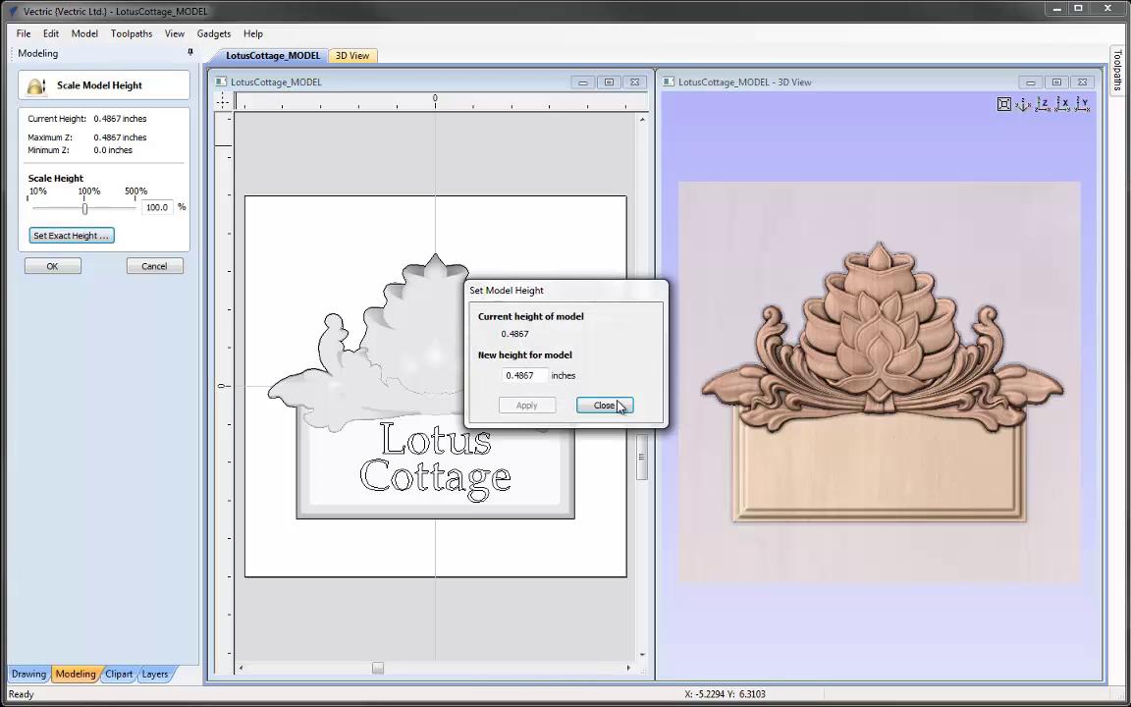
double_click(515, 375)
type("0.5")
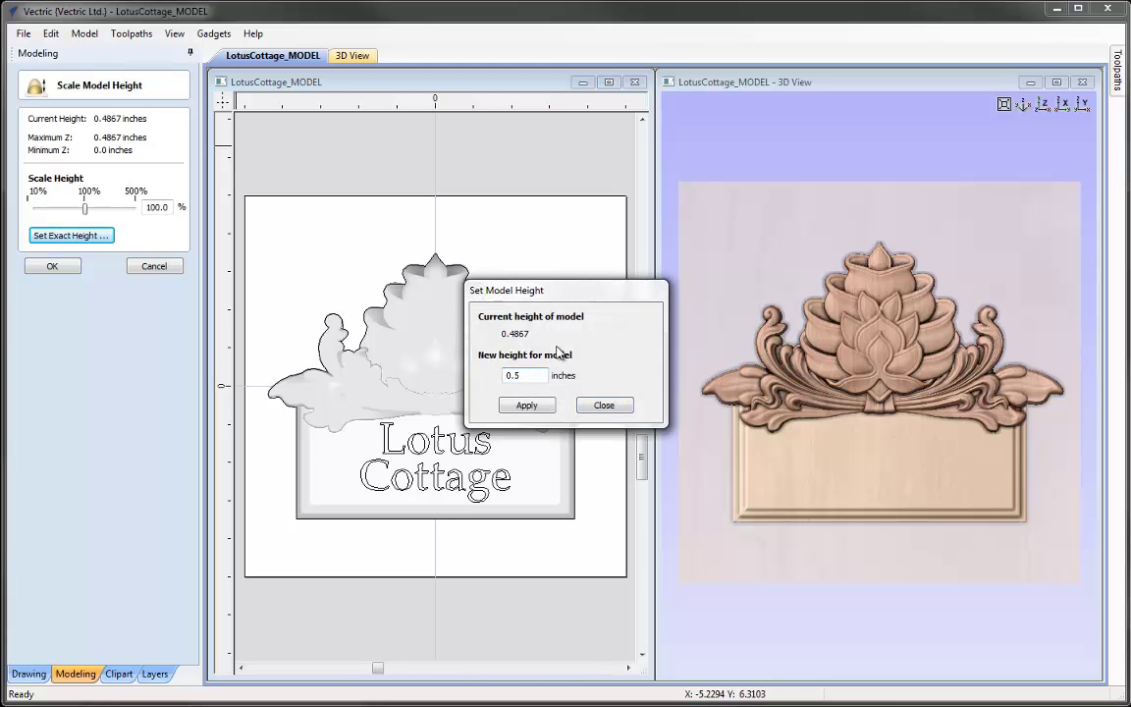
left_click(547, 409)
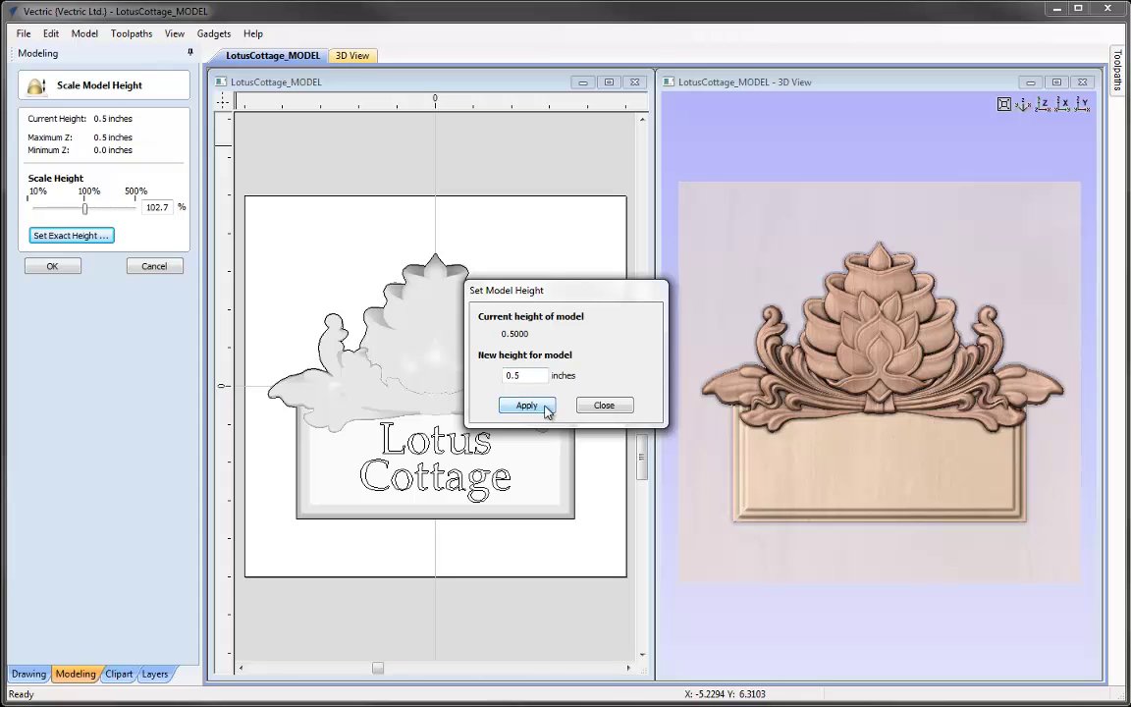
left_click(617, 409)
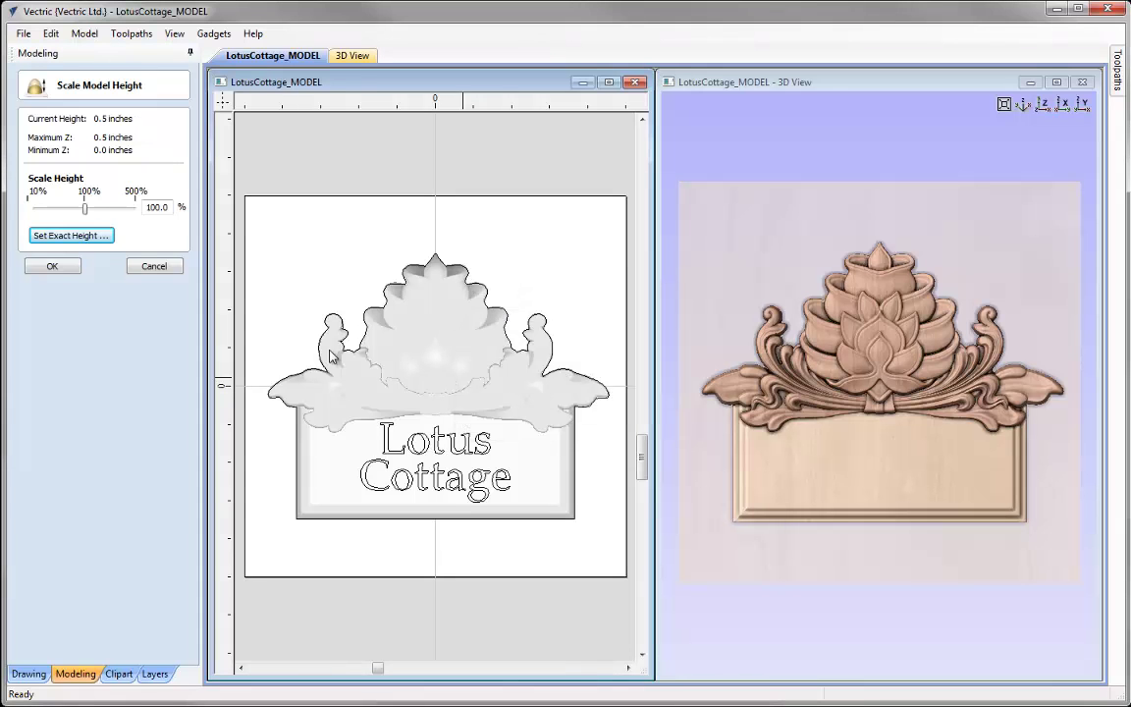
left_click(71, 273)
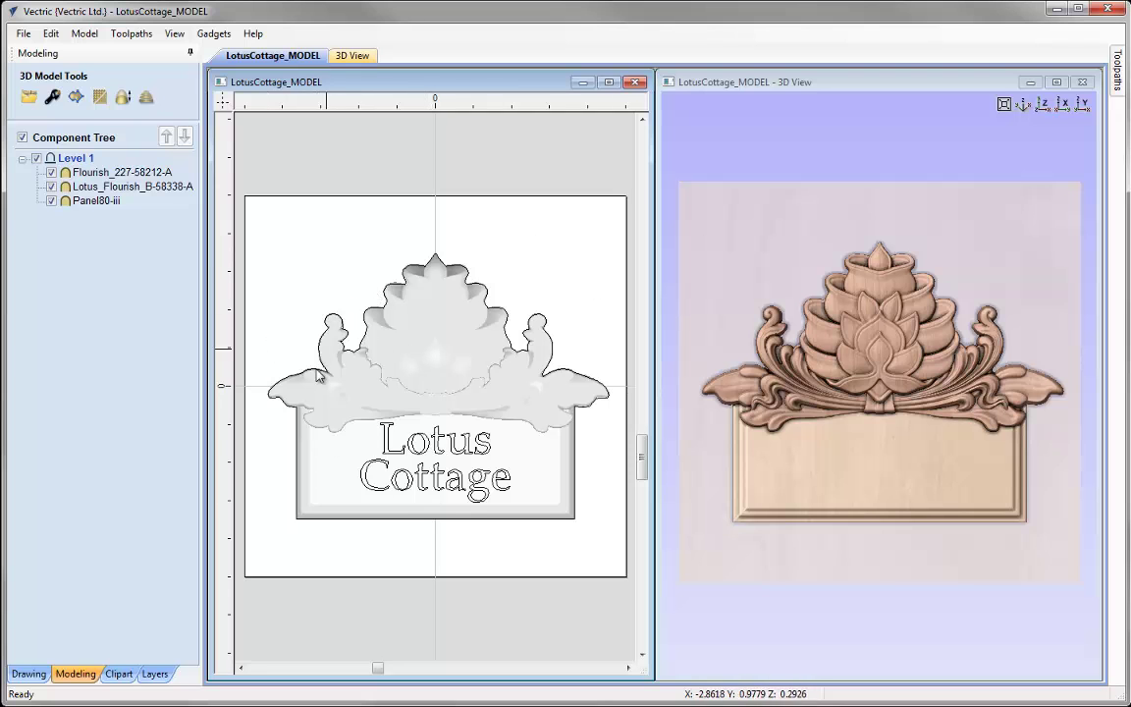
- In the toolpath material setup, place the XY datum at the lower-left corner and set the gap above the model to 0.05 inches
left_click(27, 675)
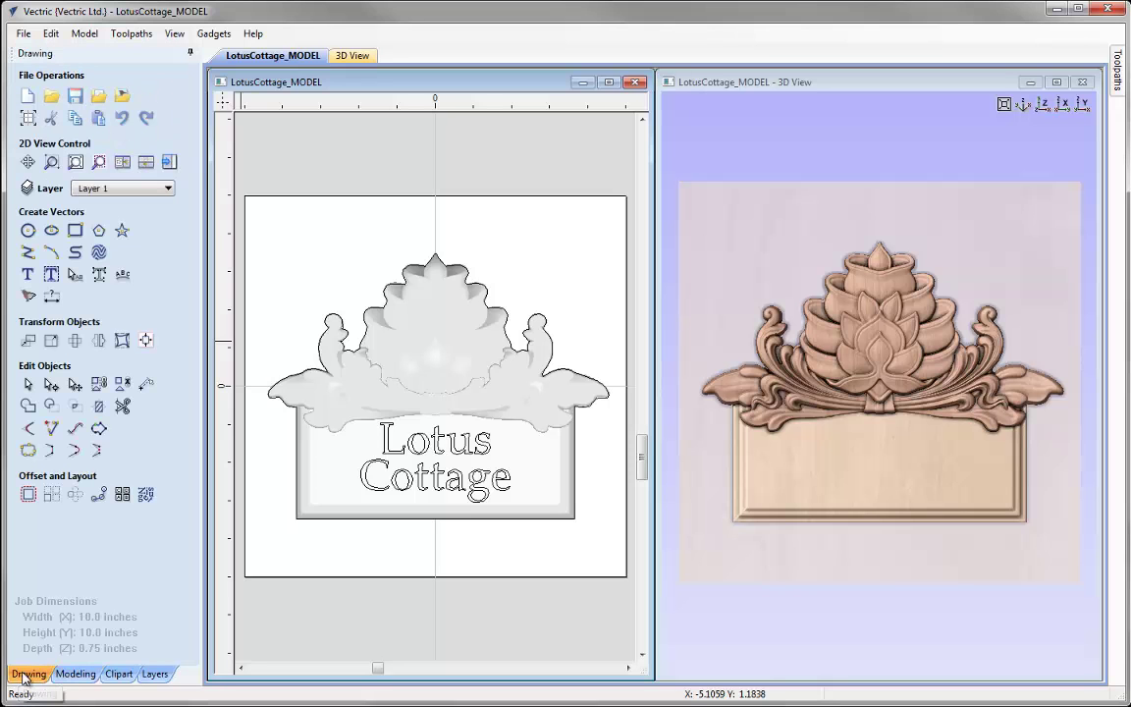
left_click(171, 163)
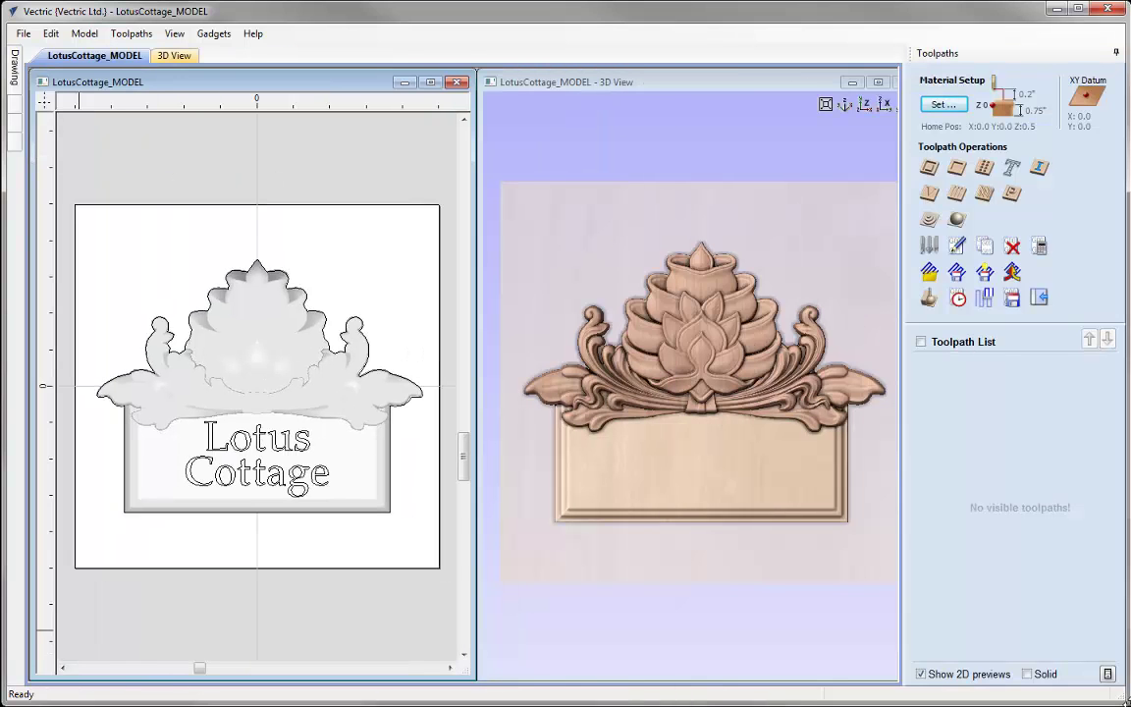
left_click(933, 108)
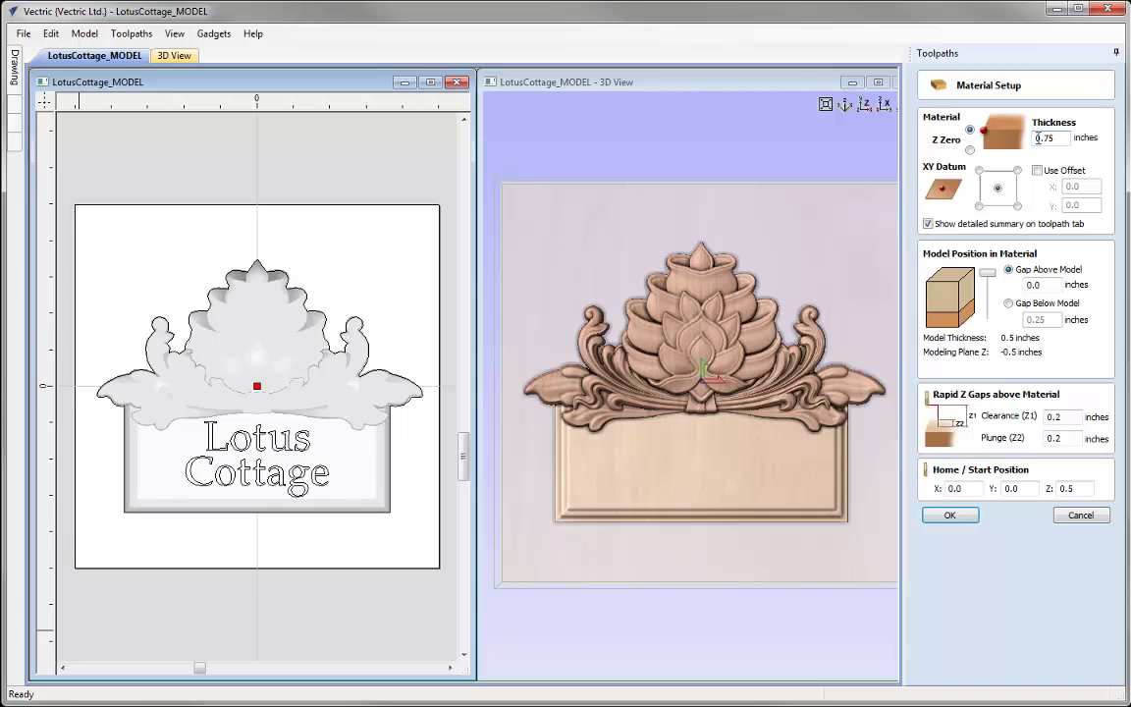
left_click(979, 206)
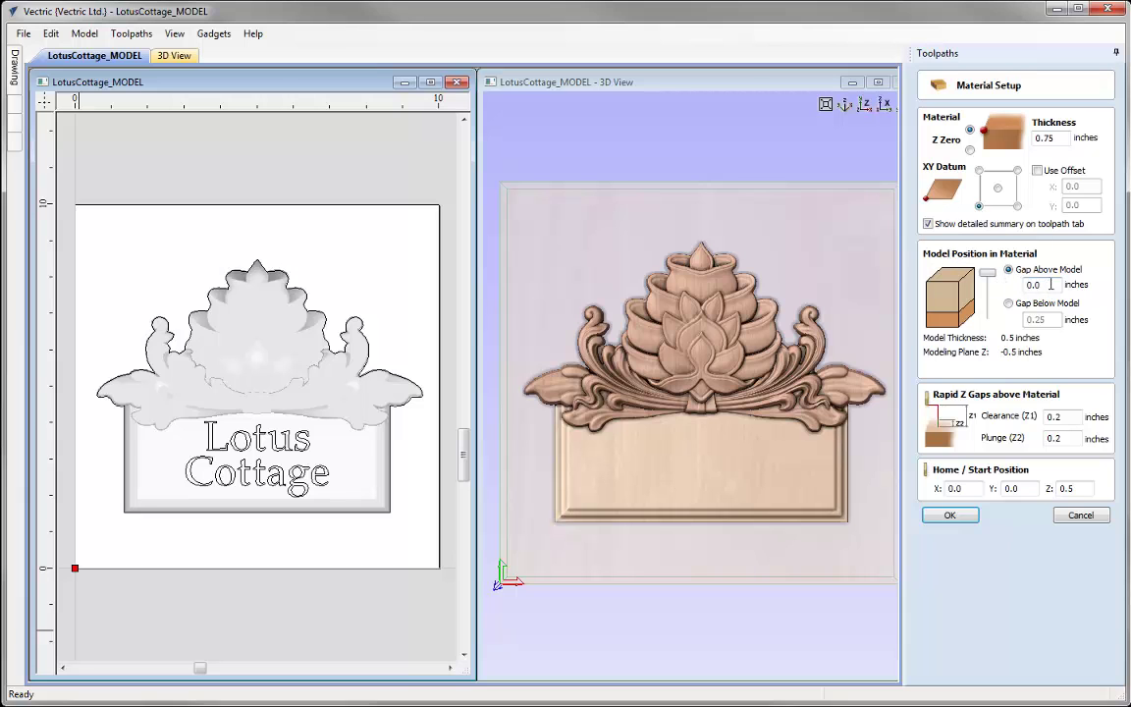
type("5")
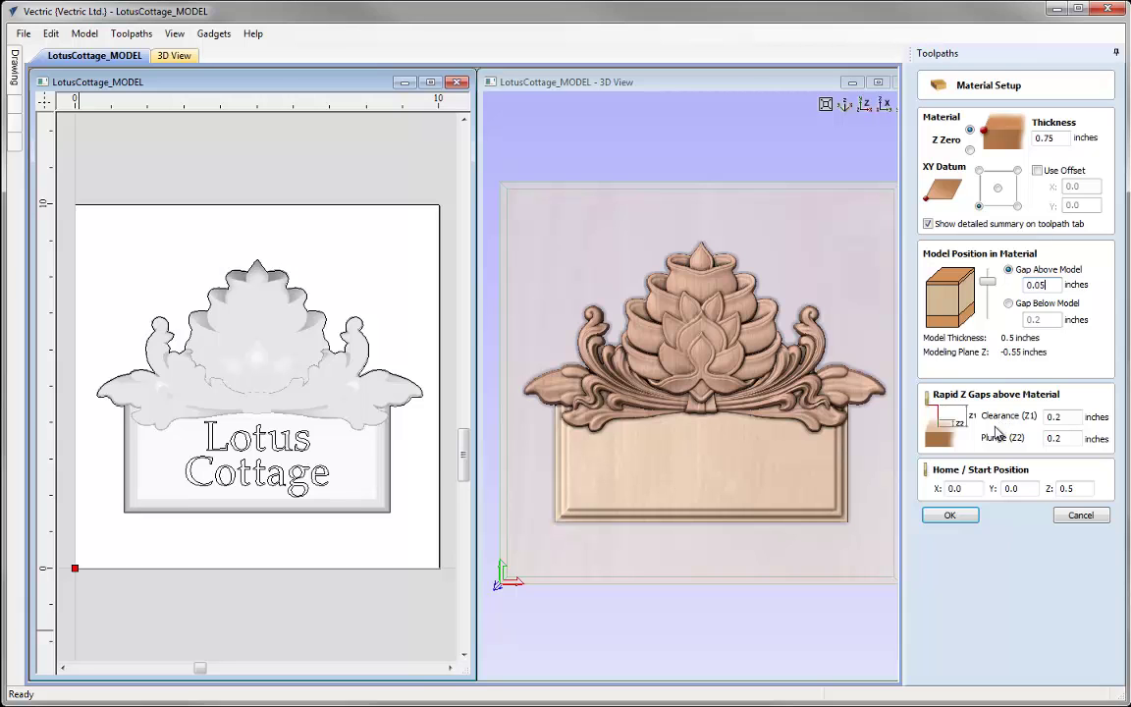
left_click(951, 517)
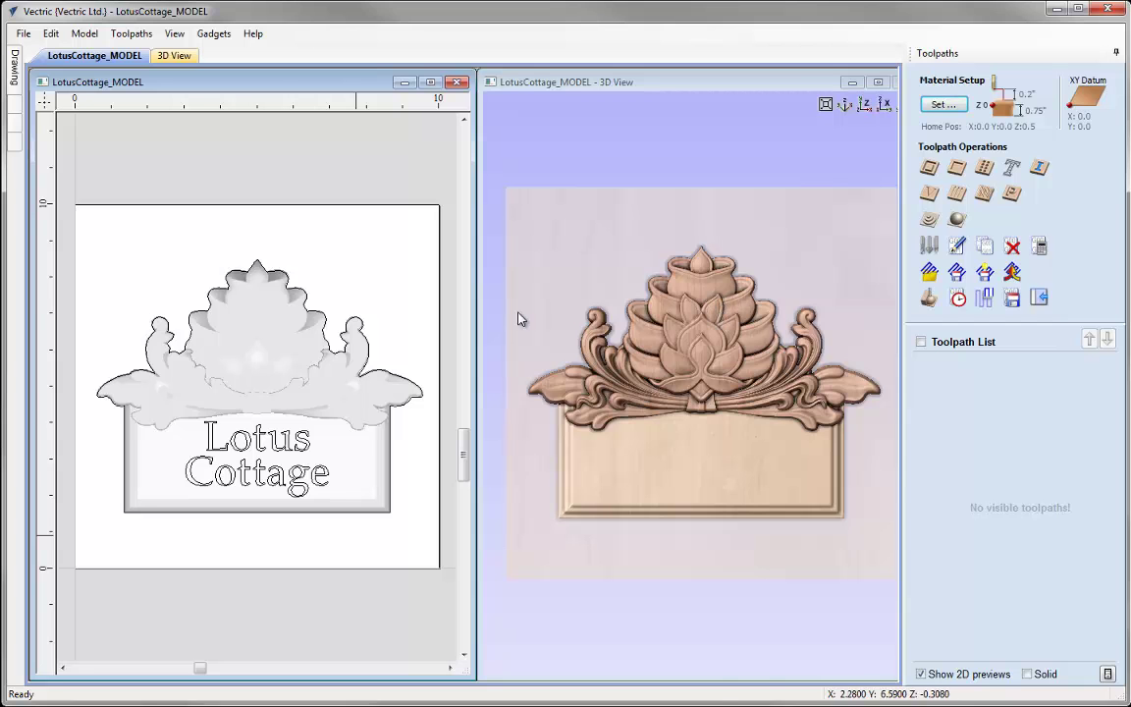
- Start a 3D roughing toolpath limited to the sign's outline vector, using the End Mill (0.25 inch) with its existing cutting parameters
left_click(283, 287)
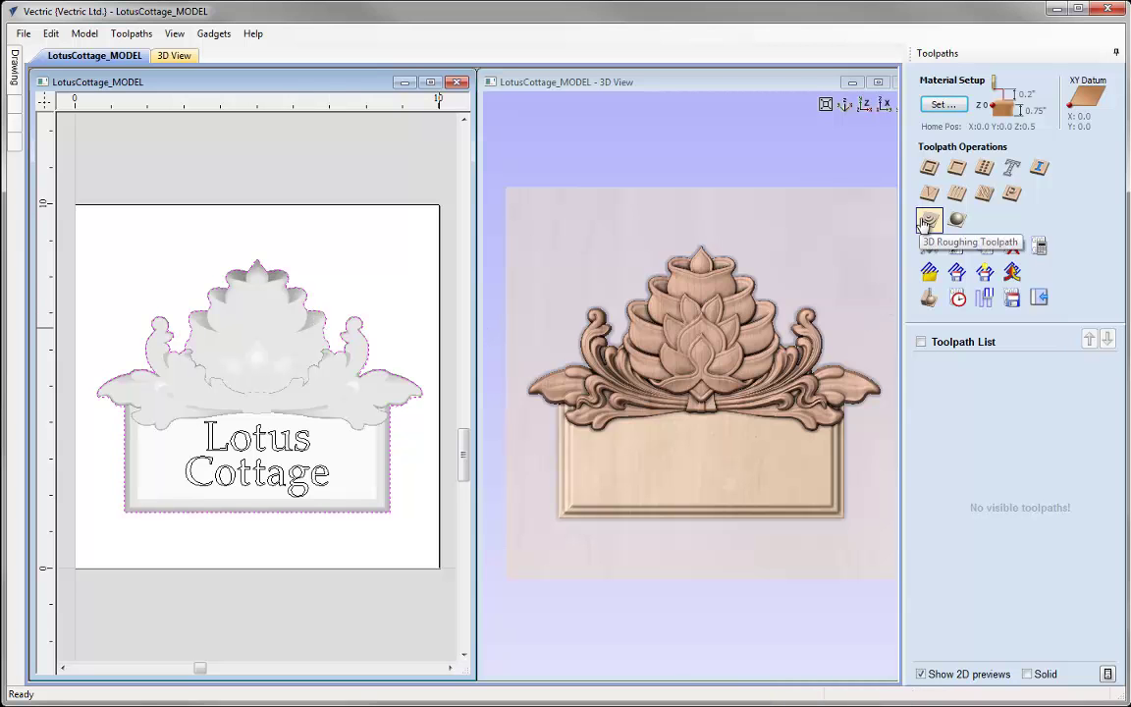
left_click(928, 222)
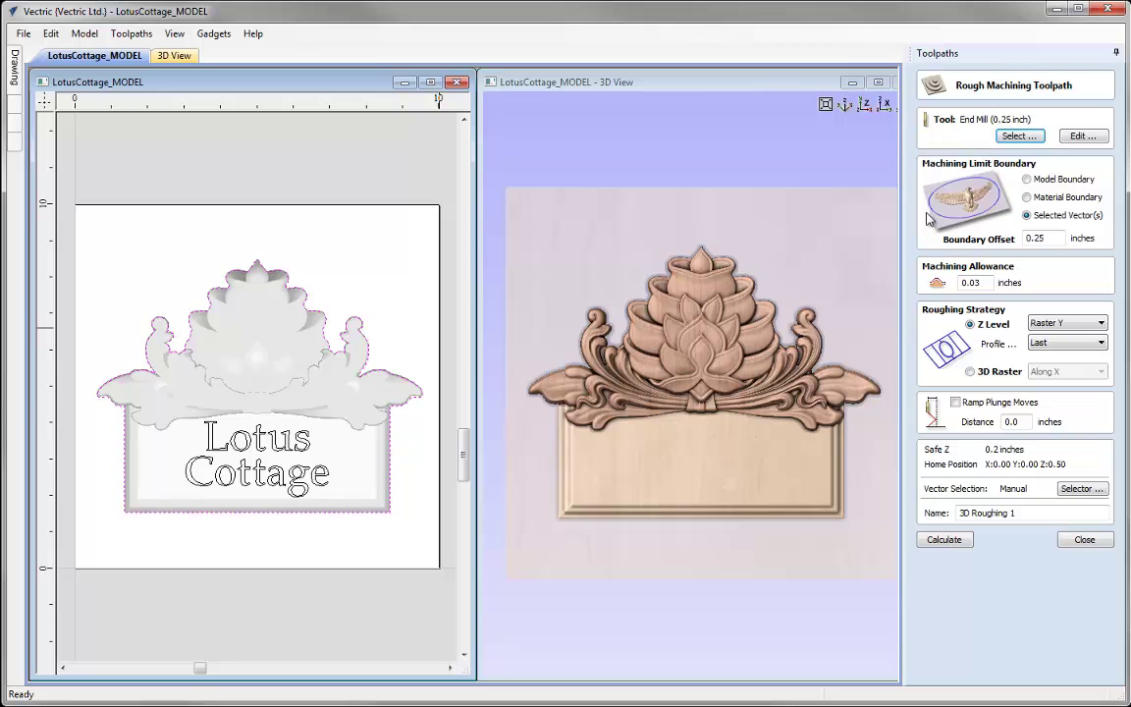
left_click(1019, 136)
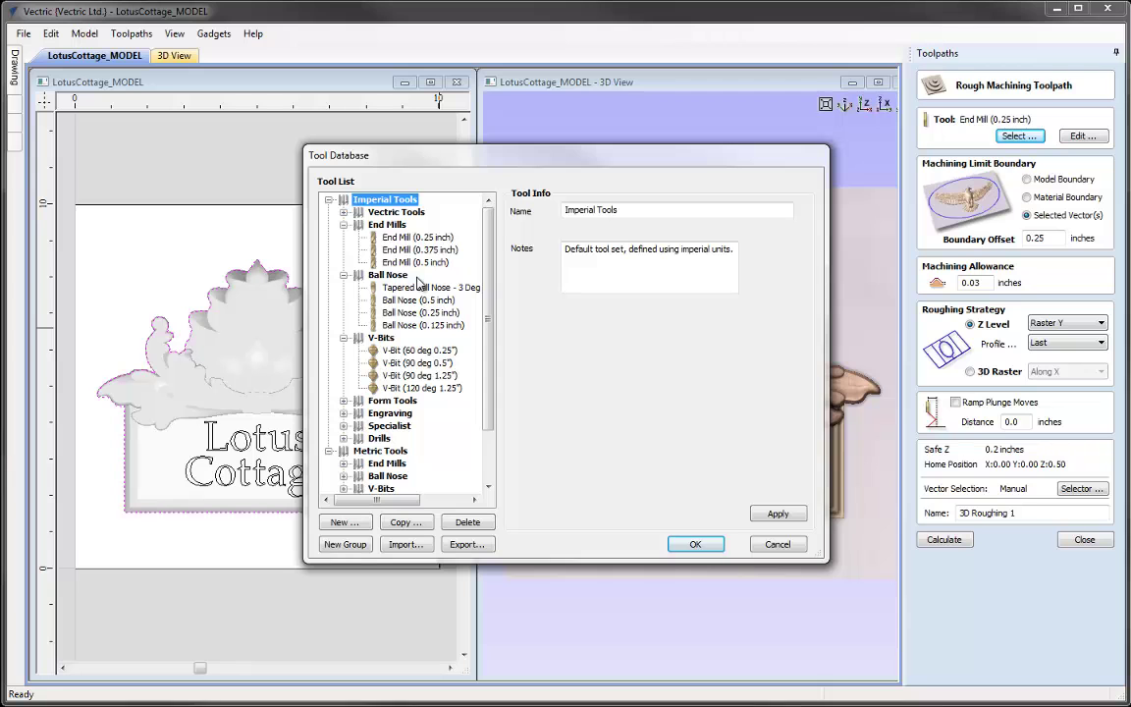
left_click(420, 237)
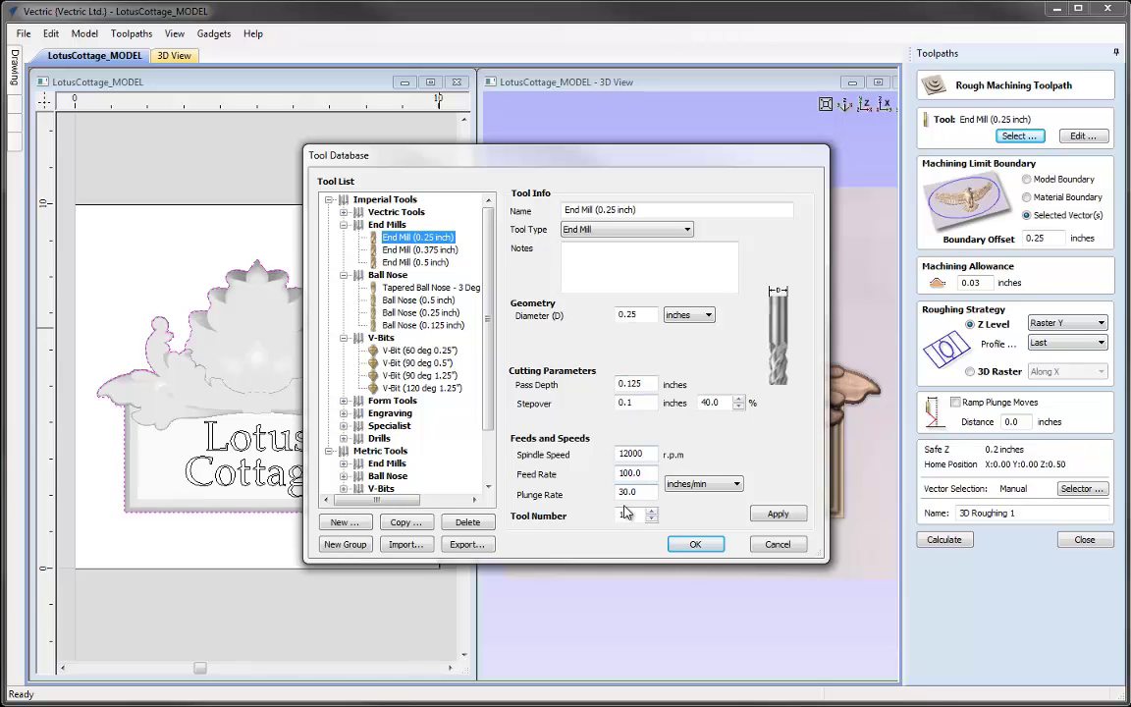
left_click(699, 546)
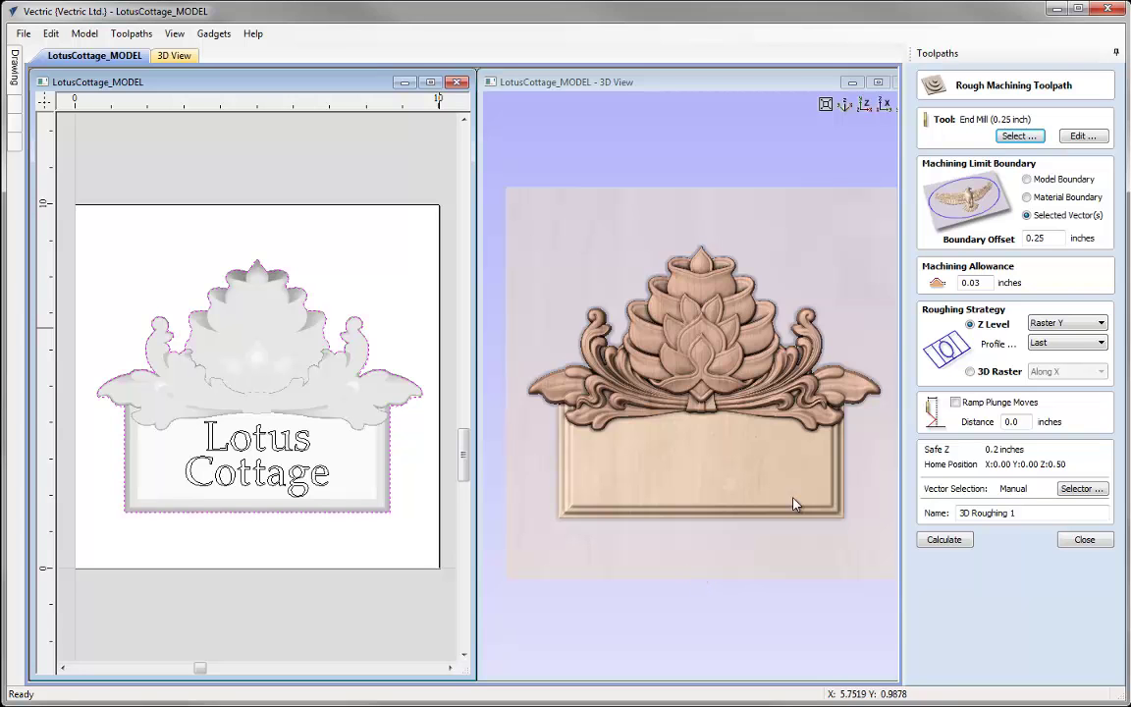
left_click(1084, 137)
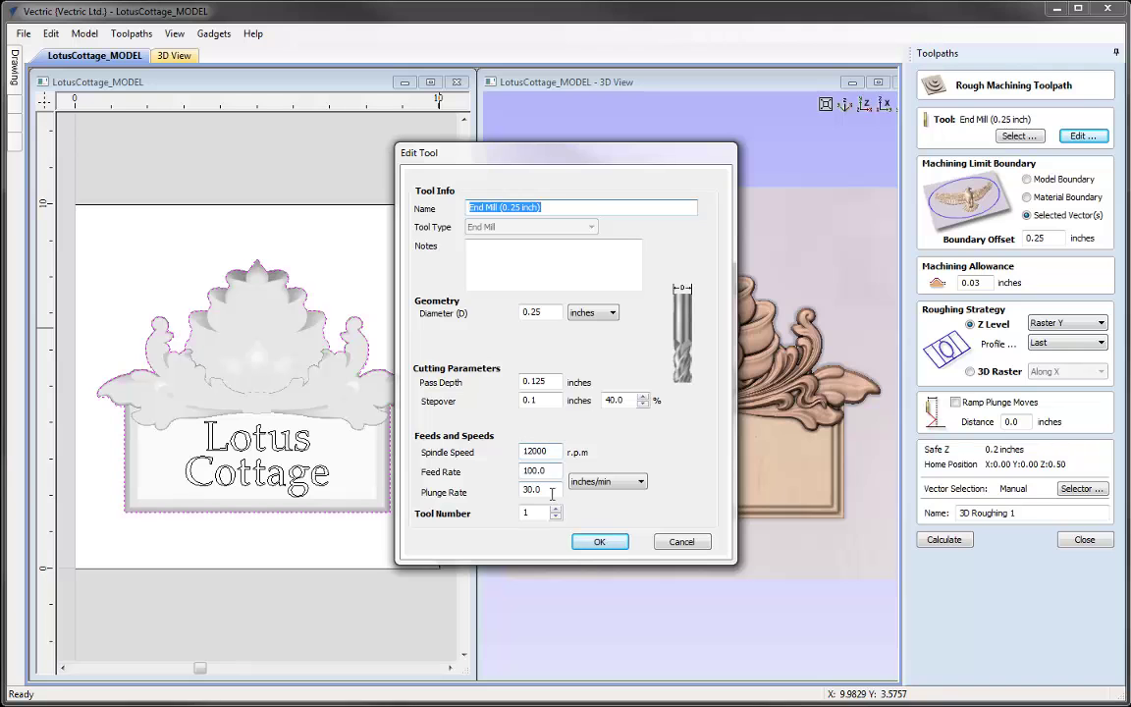
left_click(601, 546)
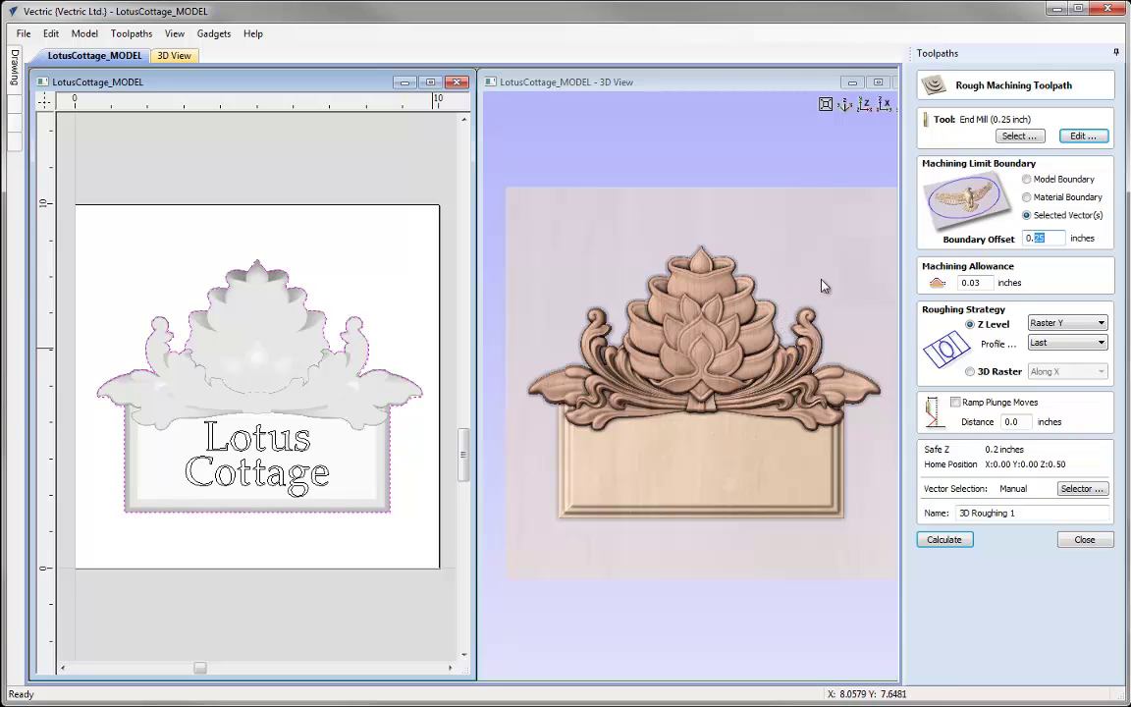
- Calculate the roughing toolpath as "3D Roughing" with a 0.25 inch boundary offset and 0.03 inch machining allowance
left_click(1043, 238)
left_click_drag(974, 283, 997, 283)
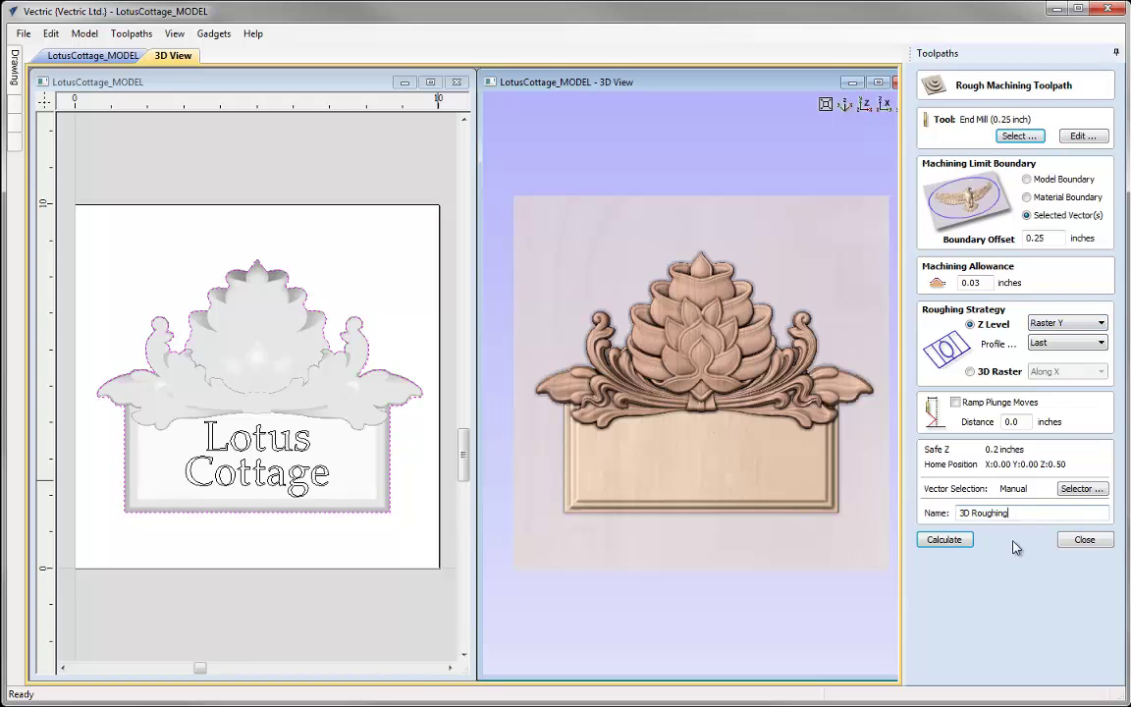
left_click(946, 541)
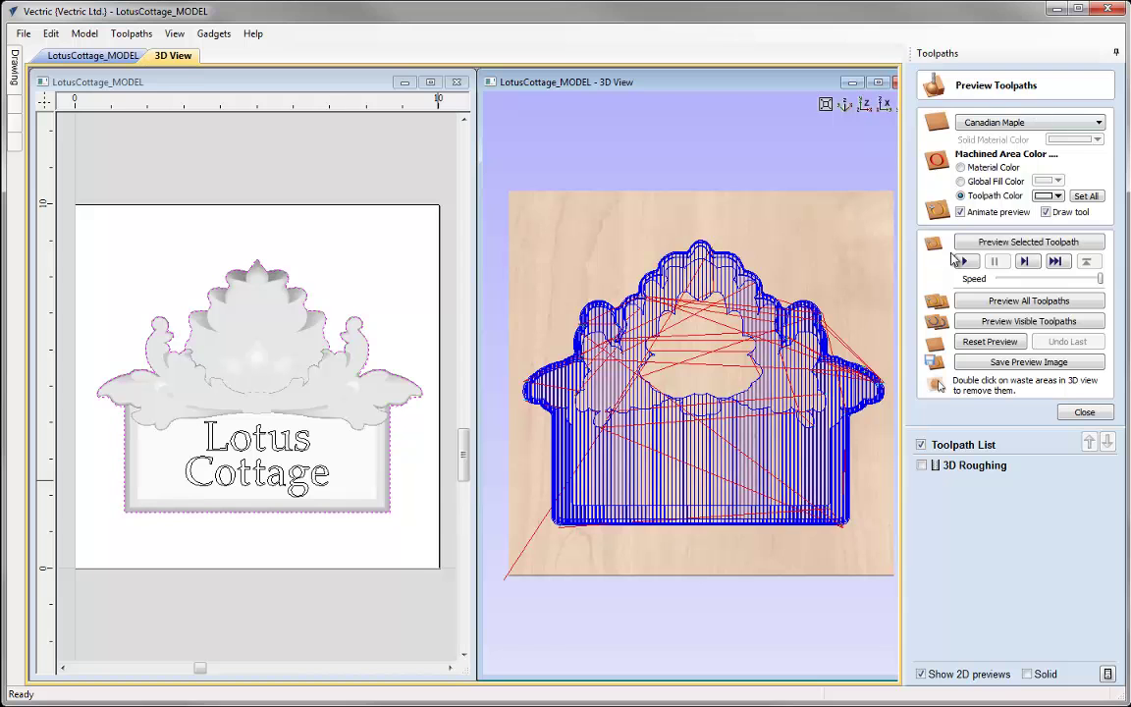
- Preview the 3D Roughing toolpath on the Canadian Maple block and examine the simulated cut in the 3D view
left_click(1085, 247)
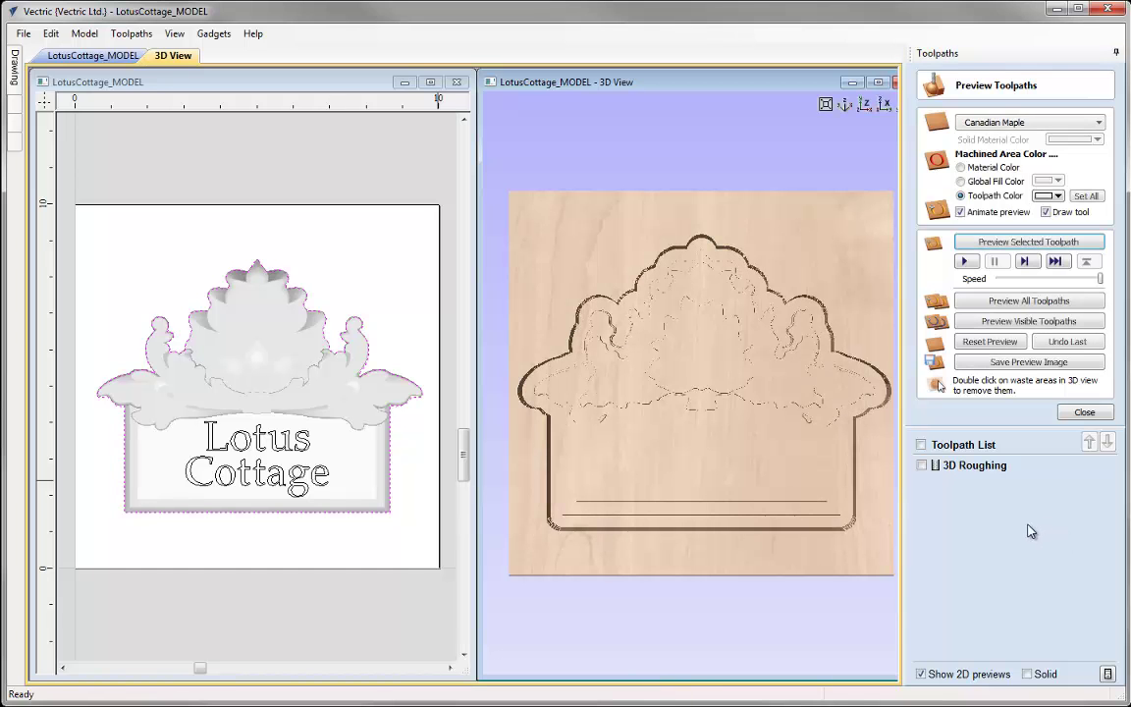
left_click_drag(769, 431, 671, 496)
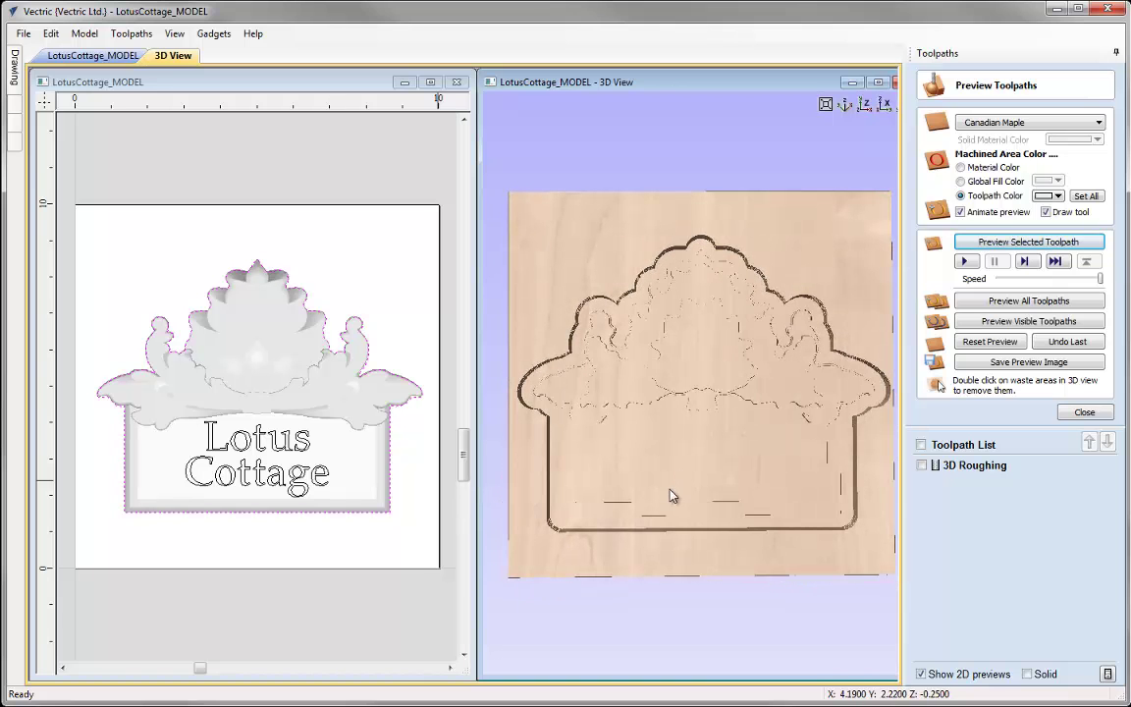
left_click(1084, 414)
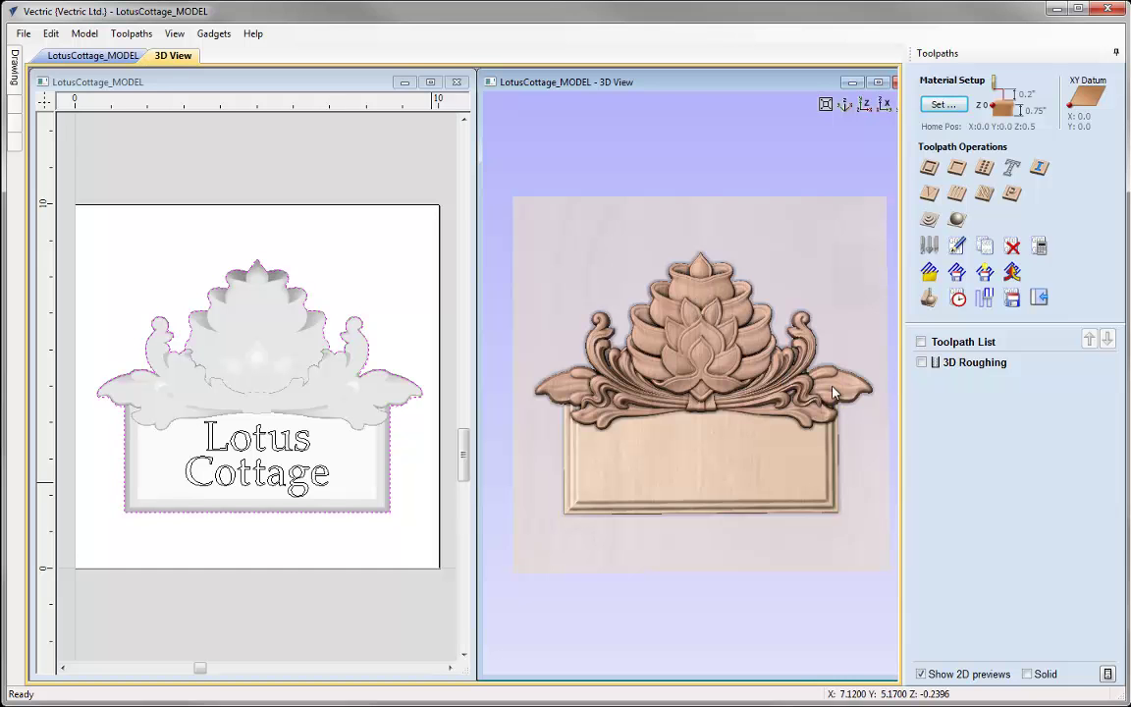
- Trace the white recessed area of the sign panel component in color mode to create its vector outline
left_click(1038, 300)
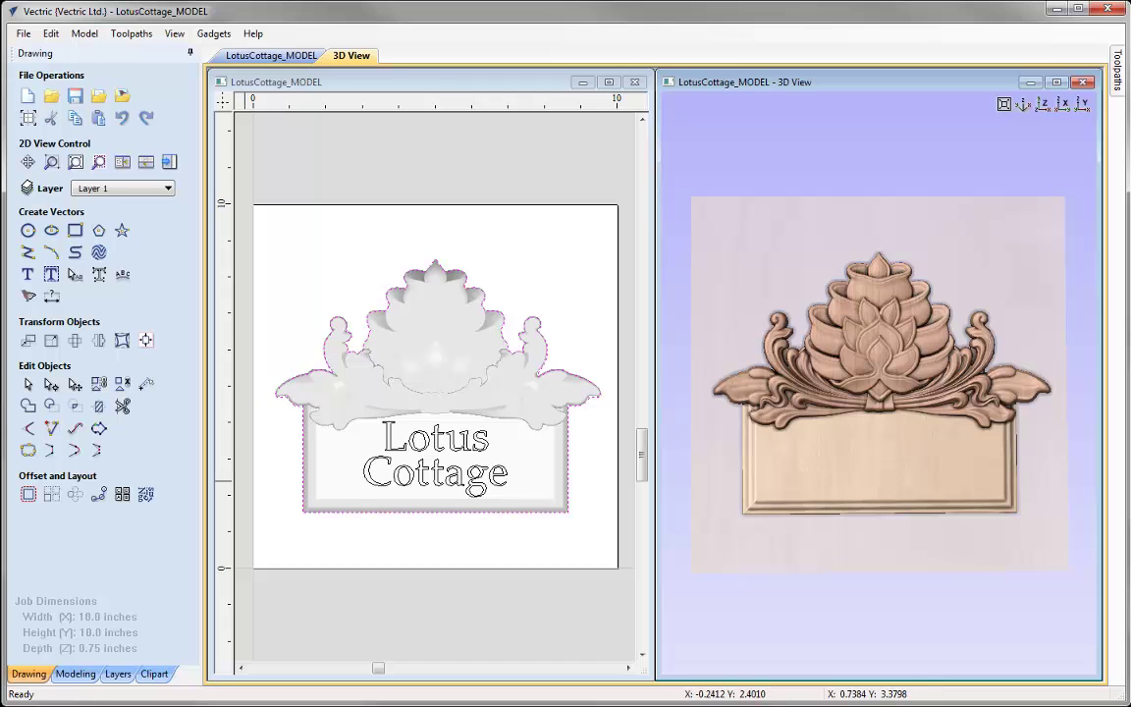
left_click(352, 453)
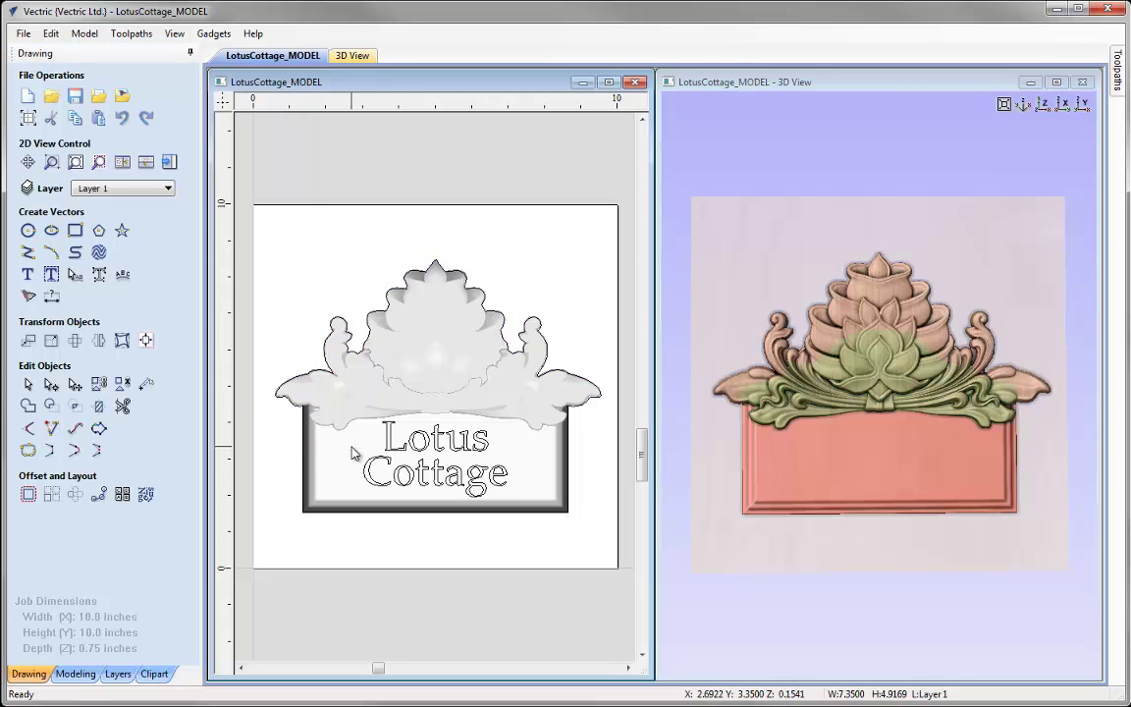
left_click(28, 298)
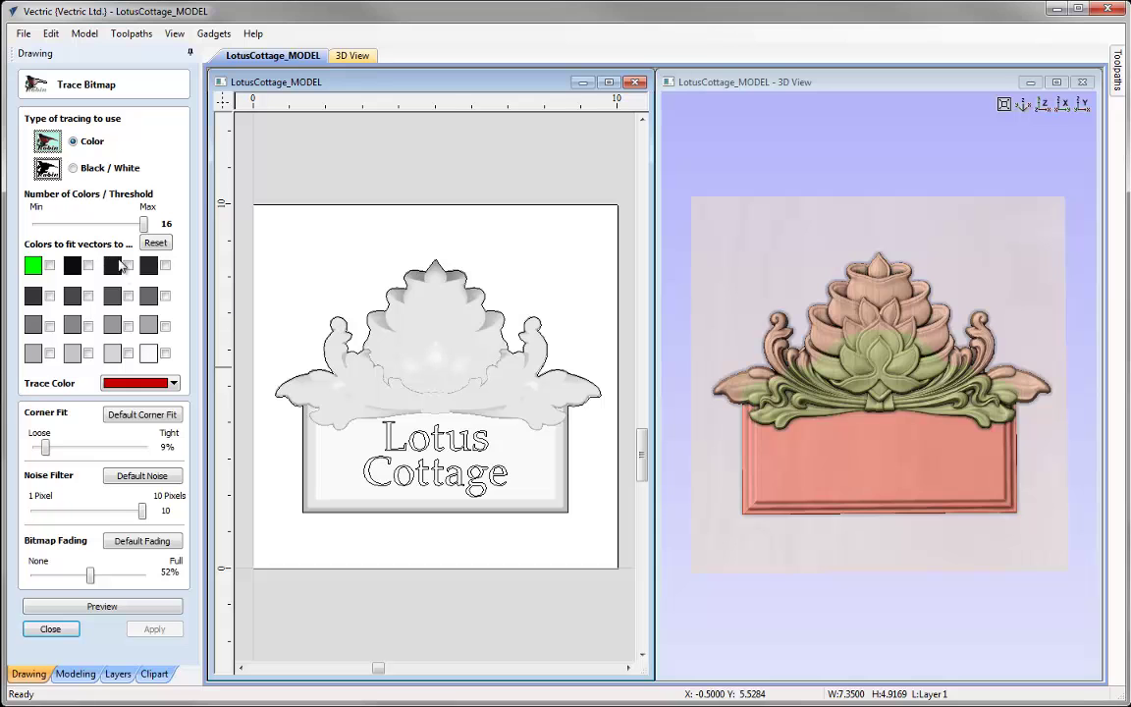
left_click(165, 353)
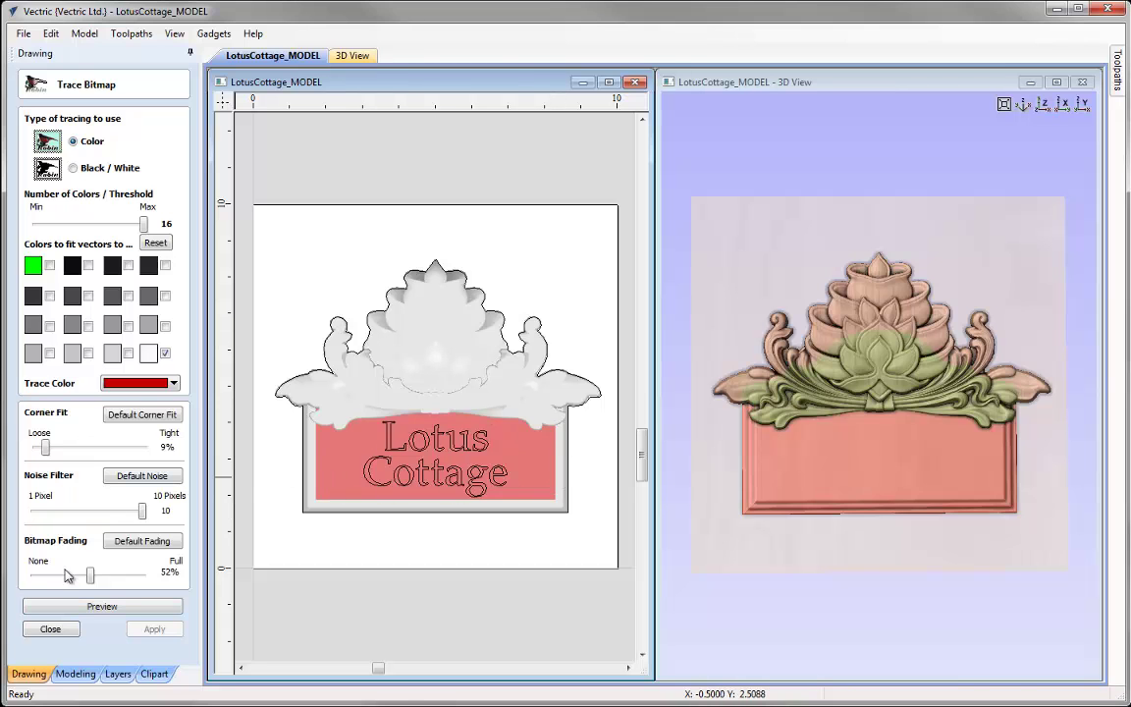
left_click(120, 611)
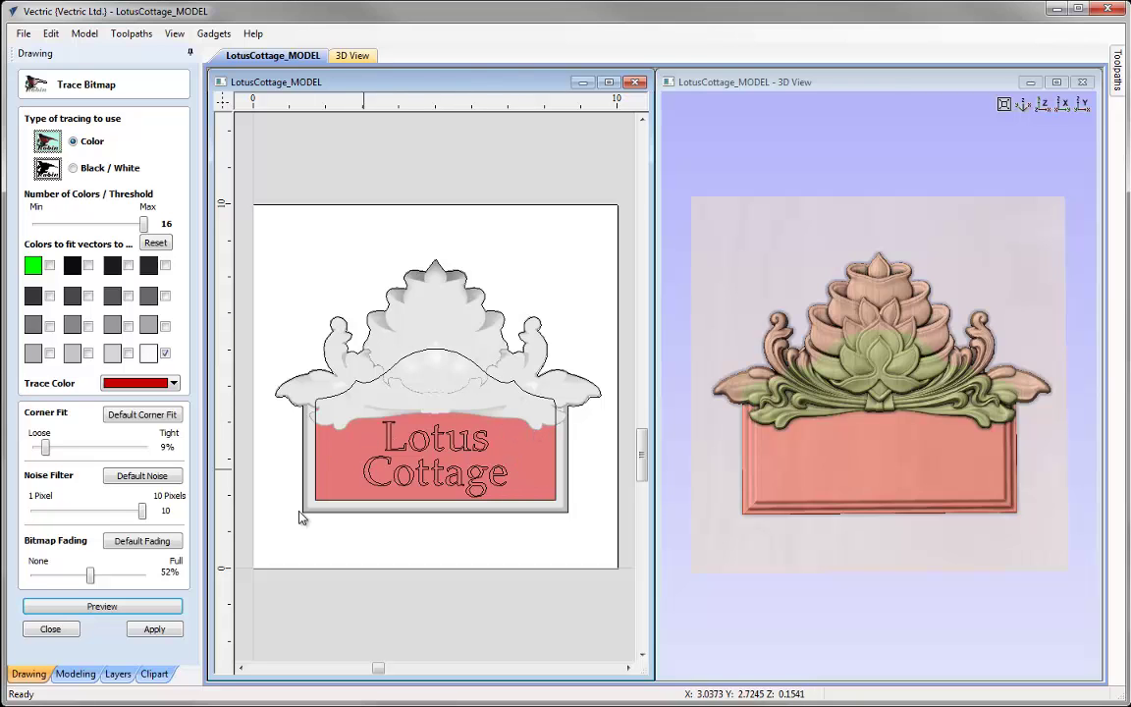
left_click(154, 629)
left_click(52, 630)
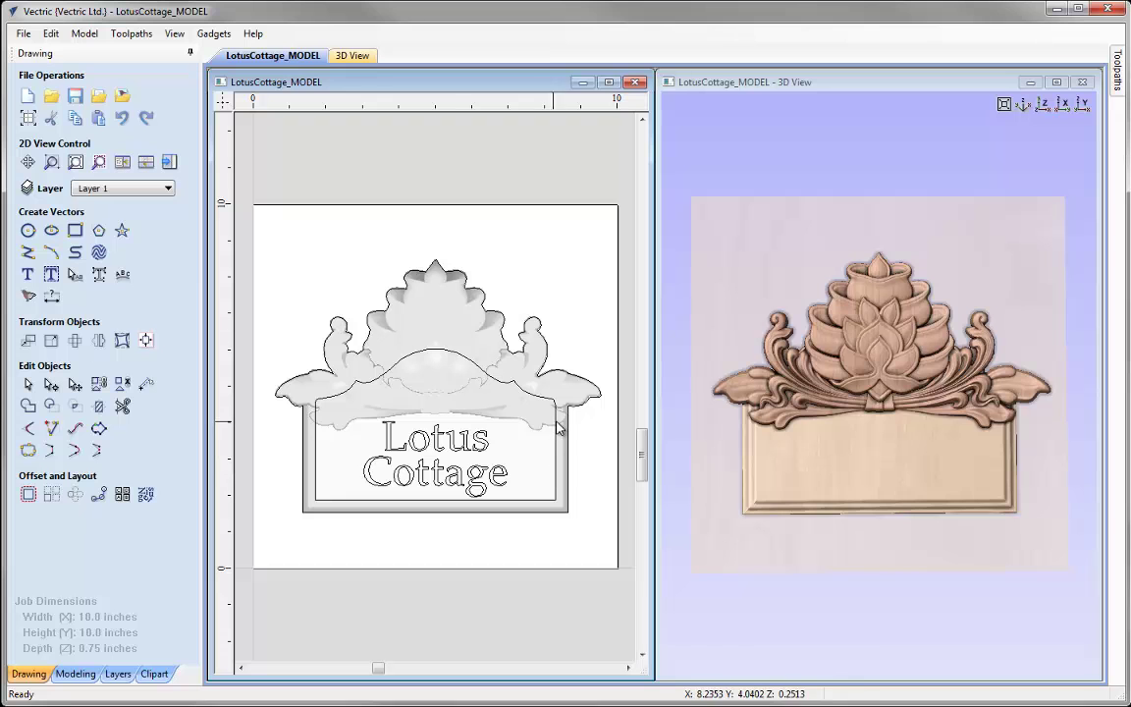
- Create a vector boundary around the Flourish_227-58212-A component
left_click(401, 398)
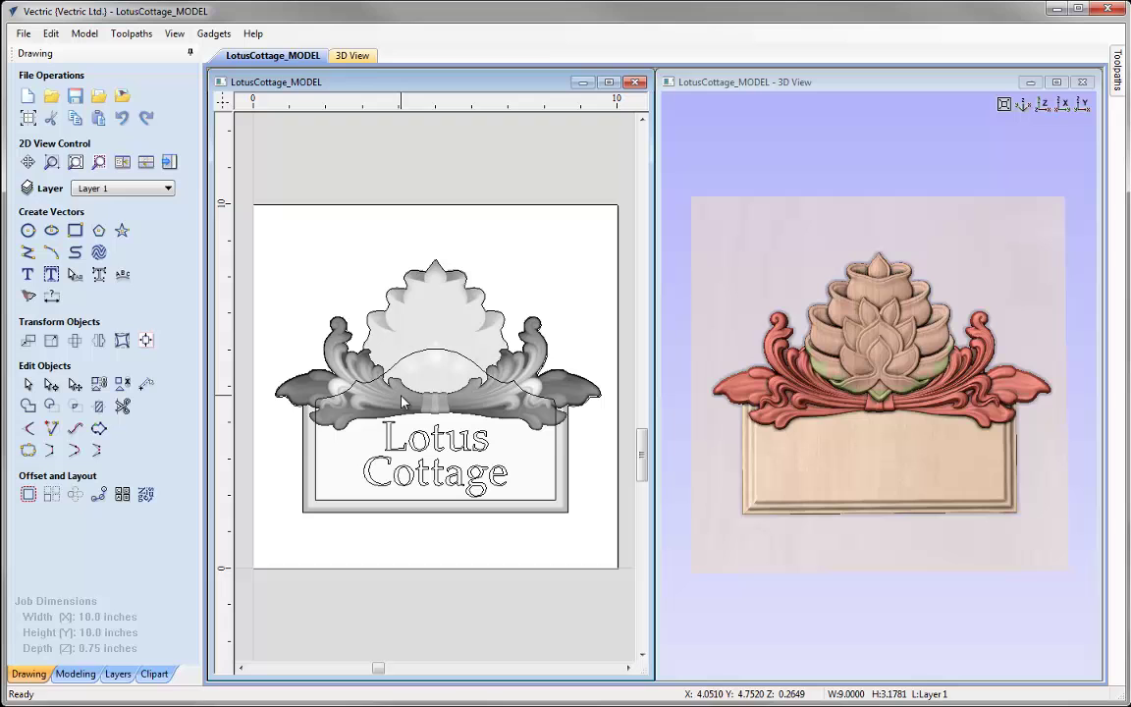
left_click(73, 674)
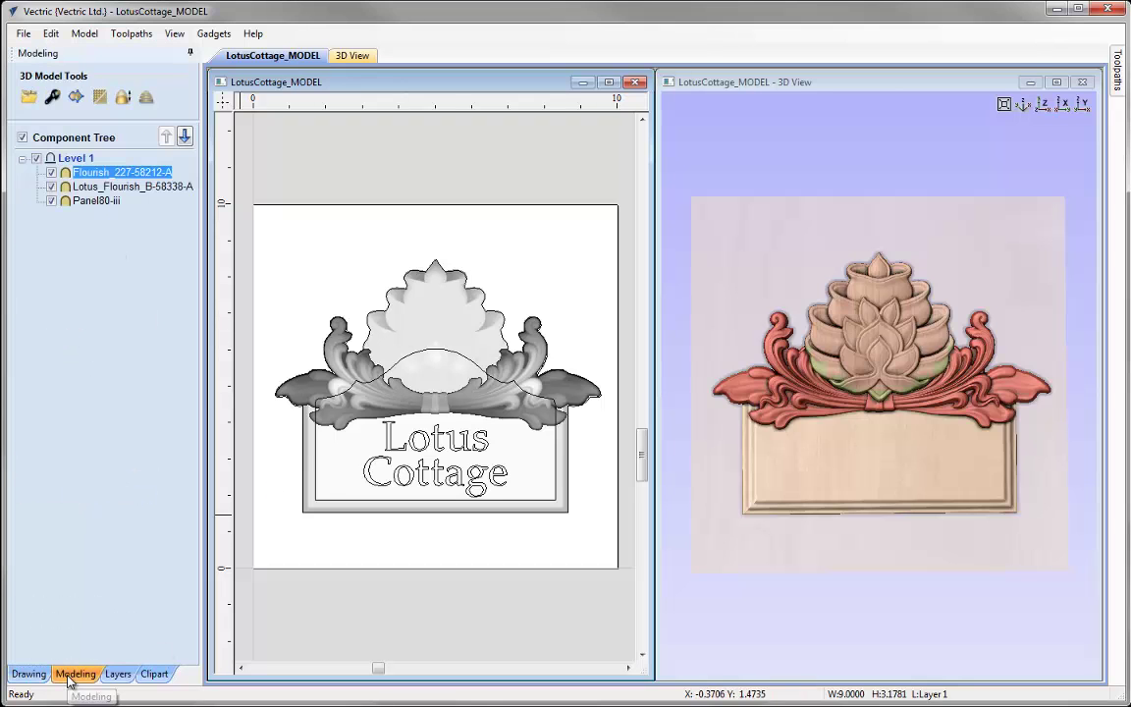
left_click(68, 100)
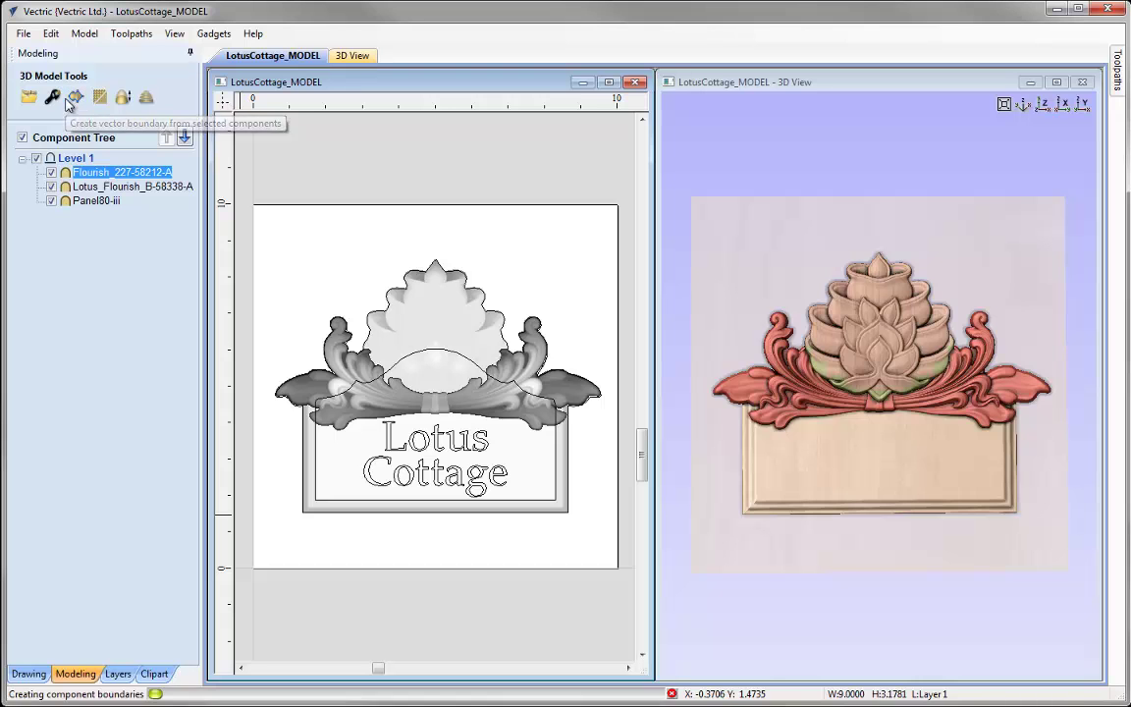
left_click(272, 454)
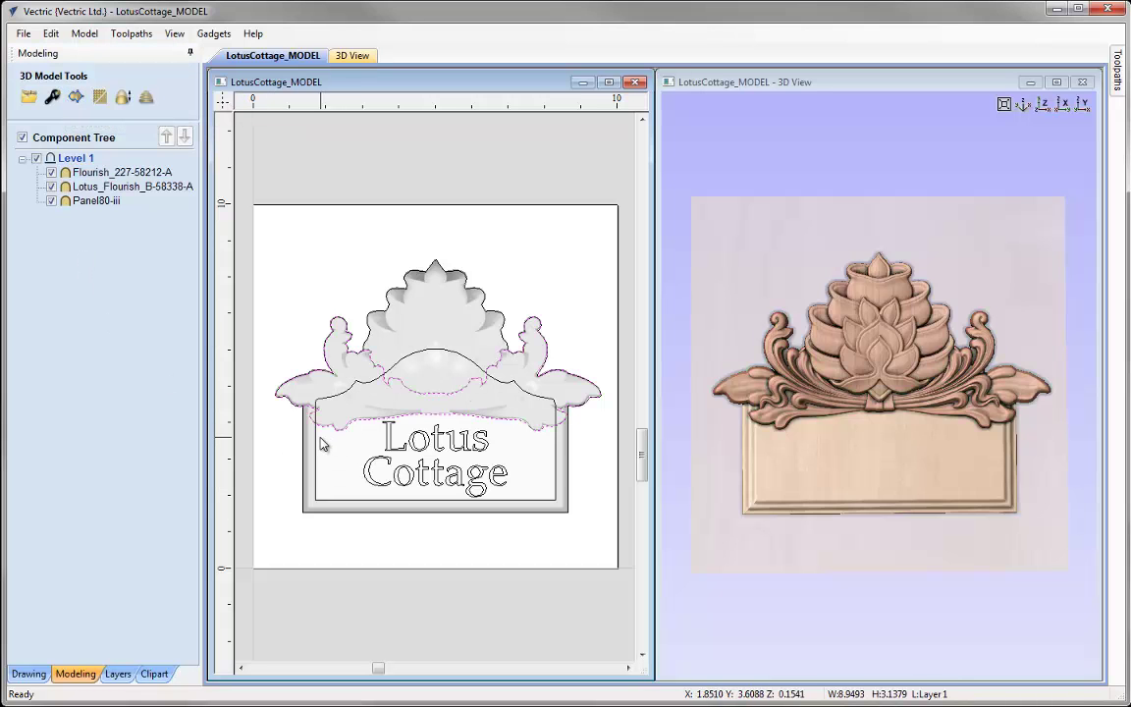
- Subtract the flourish boundary from the traced panel outline and delete the leftover piece above the flourish
left_click(316, 437)
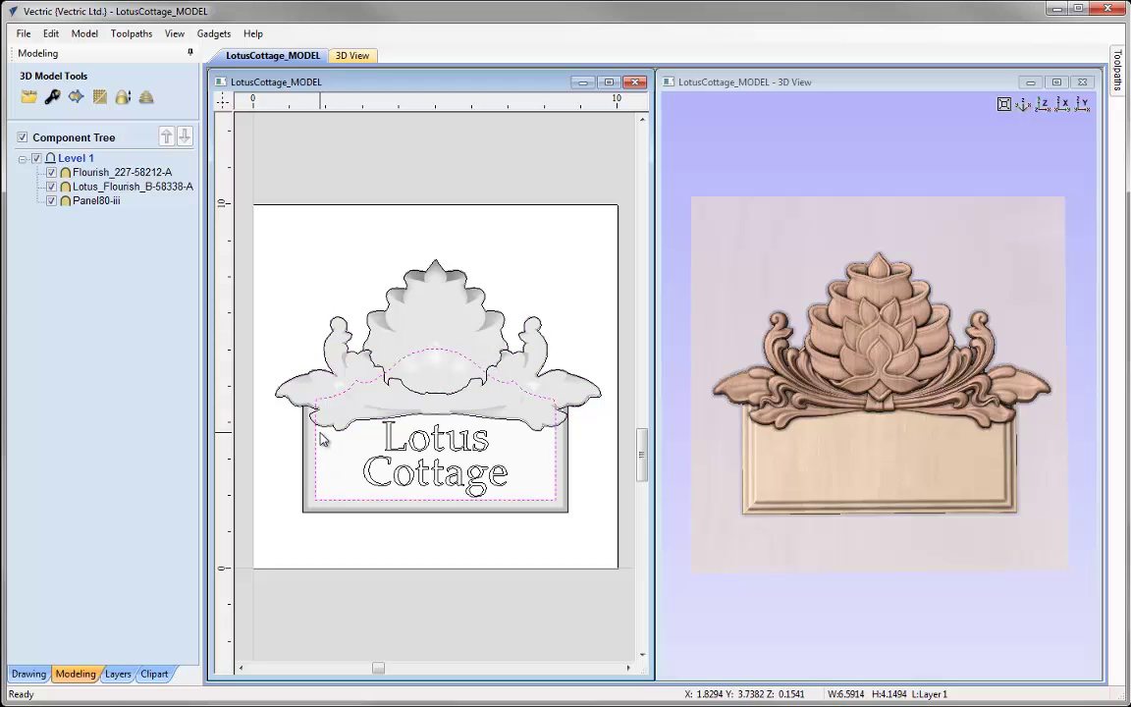
left_click(294, 394, "shift")
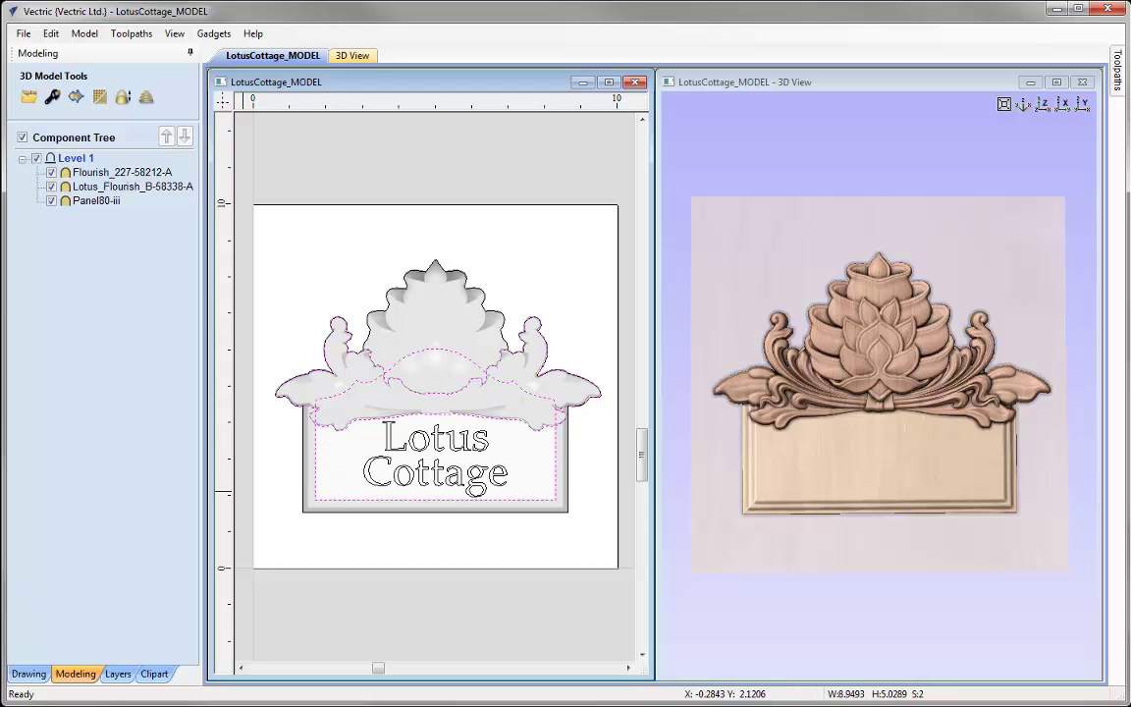
left_click(15, 674)
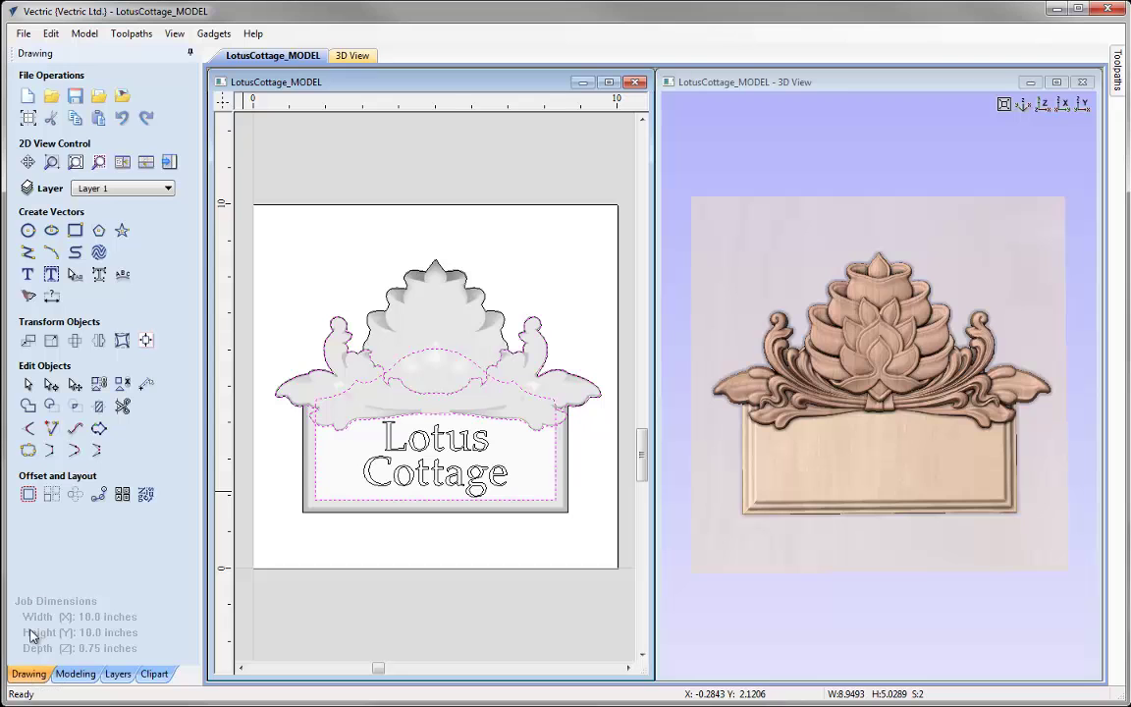
left_click(51, 409)
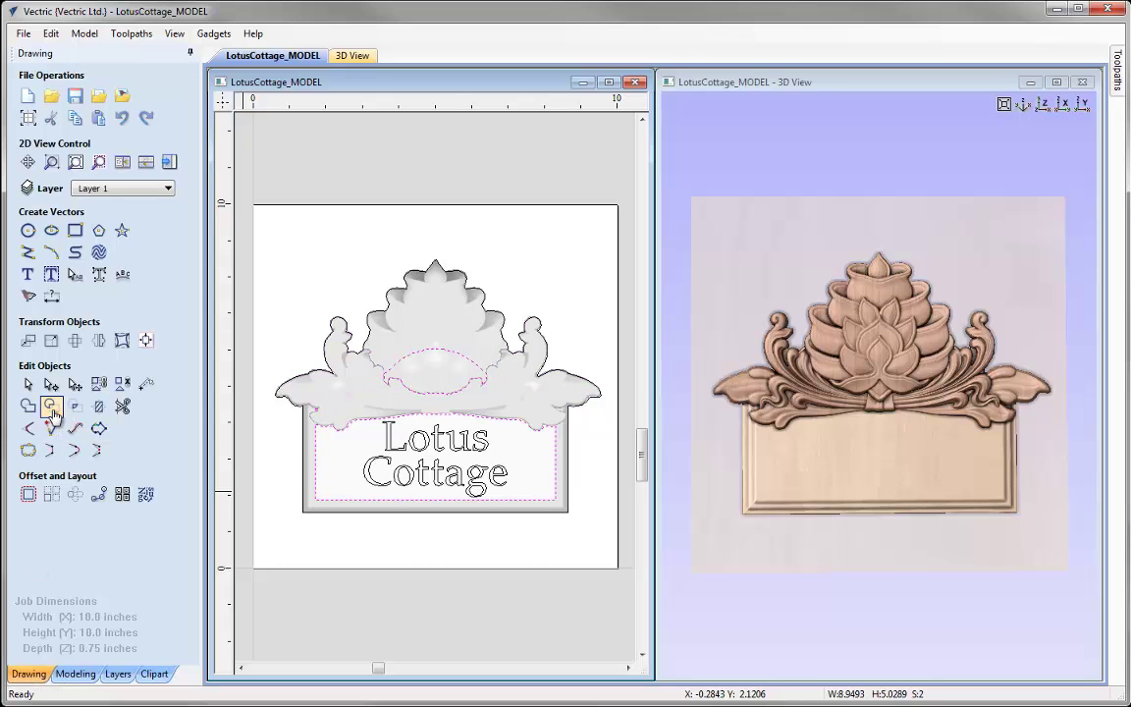
left_click(340, 433, "shift")
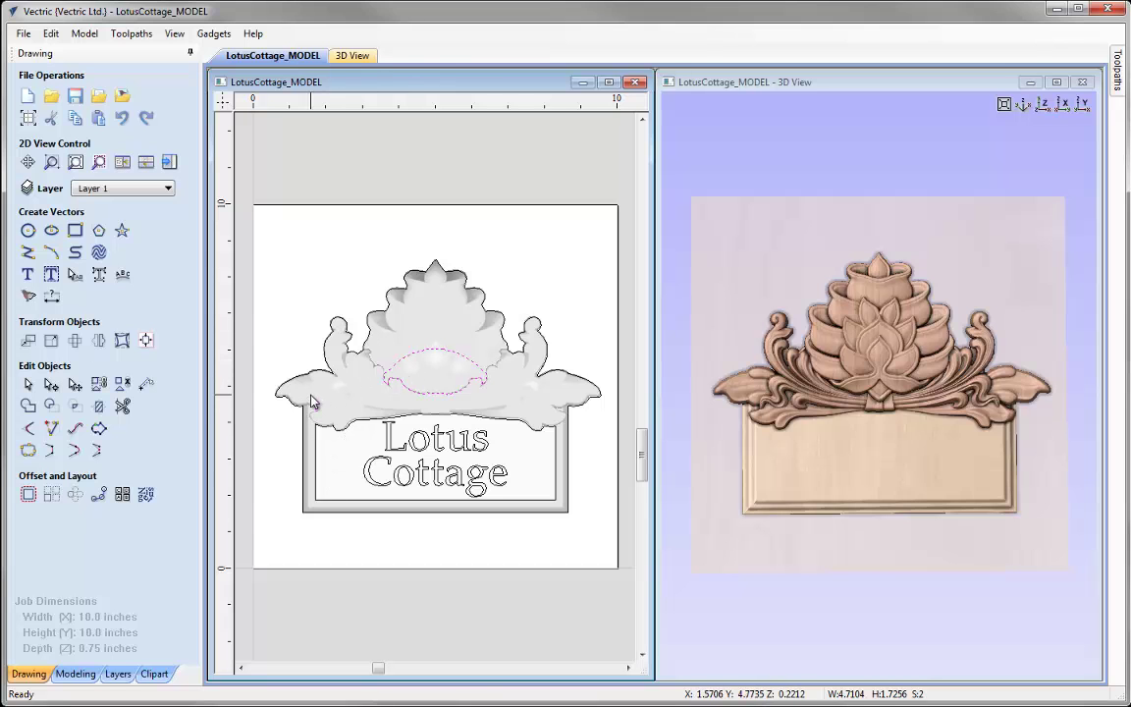
key("Escape")
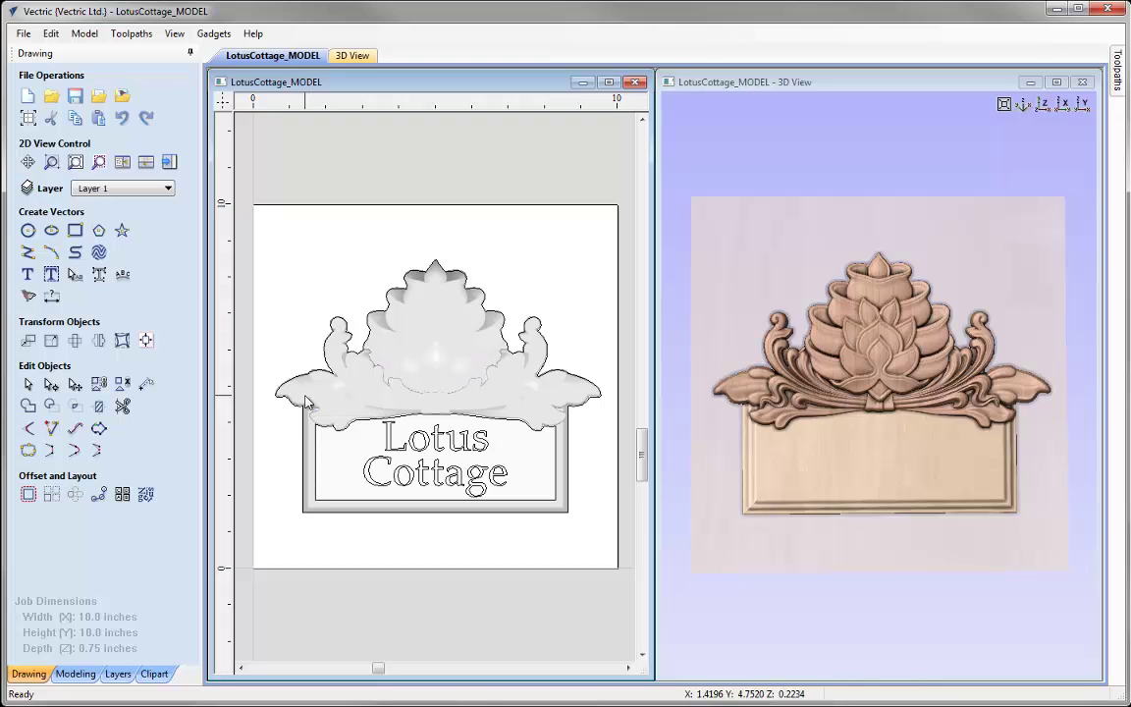
- Start a 3D finishing toolpath limited to the sign outline and recessed panel vectors, keeping the Ball Nose (0.125 inch) tool with 8% stepover
left_click(354, 424)
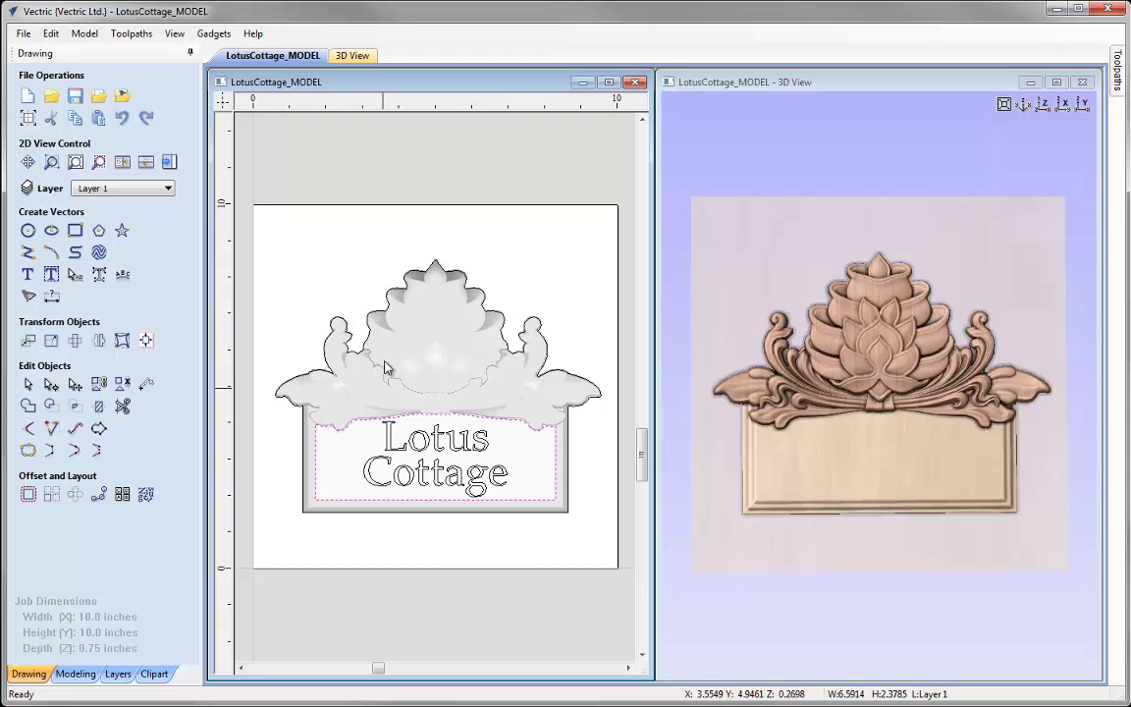
left_click(307, 389, "shift")
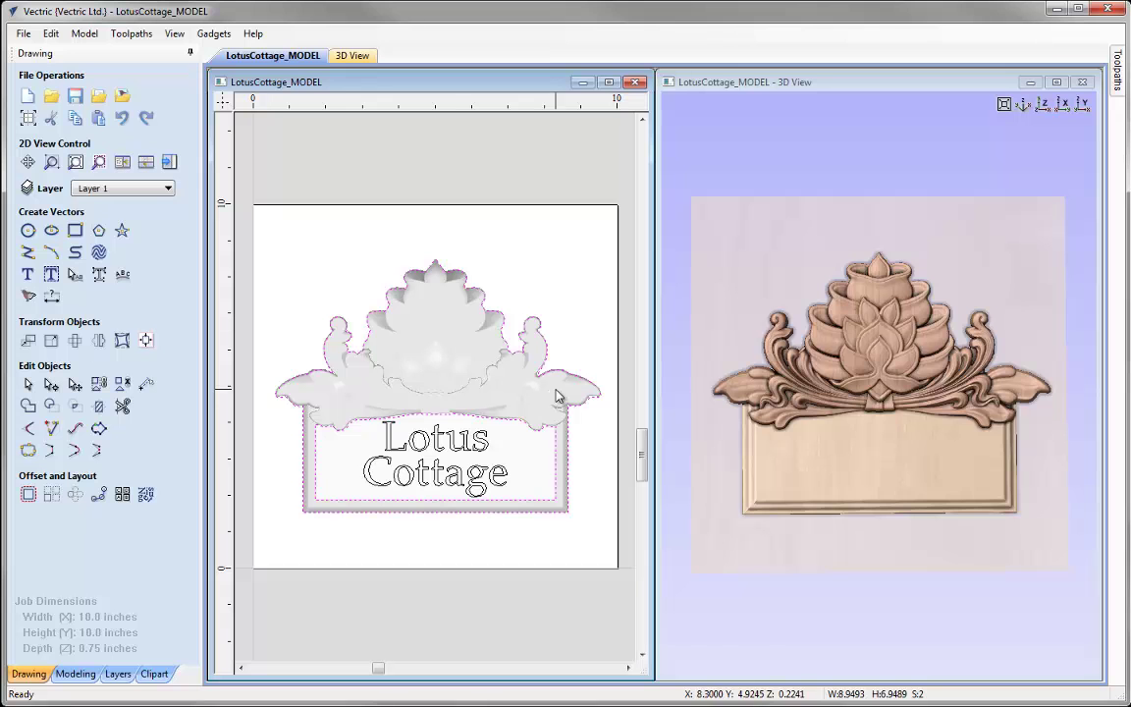
left_click(171, 163)
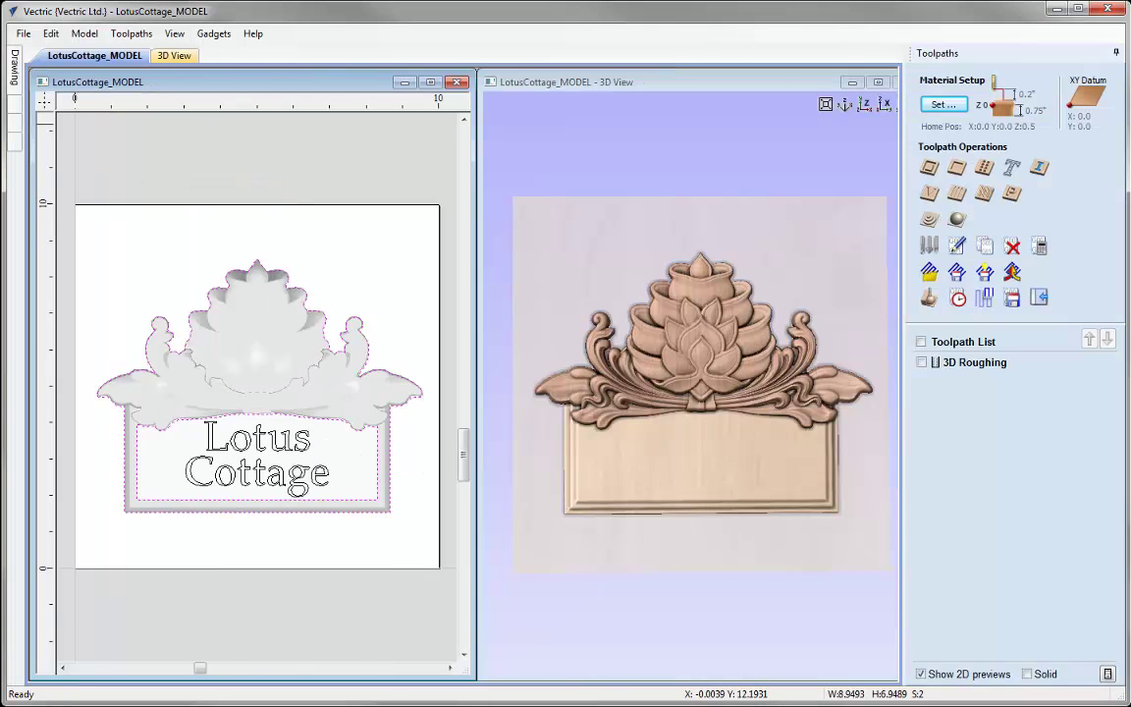
left_click(958, 222)
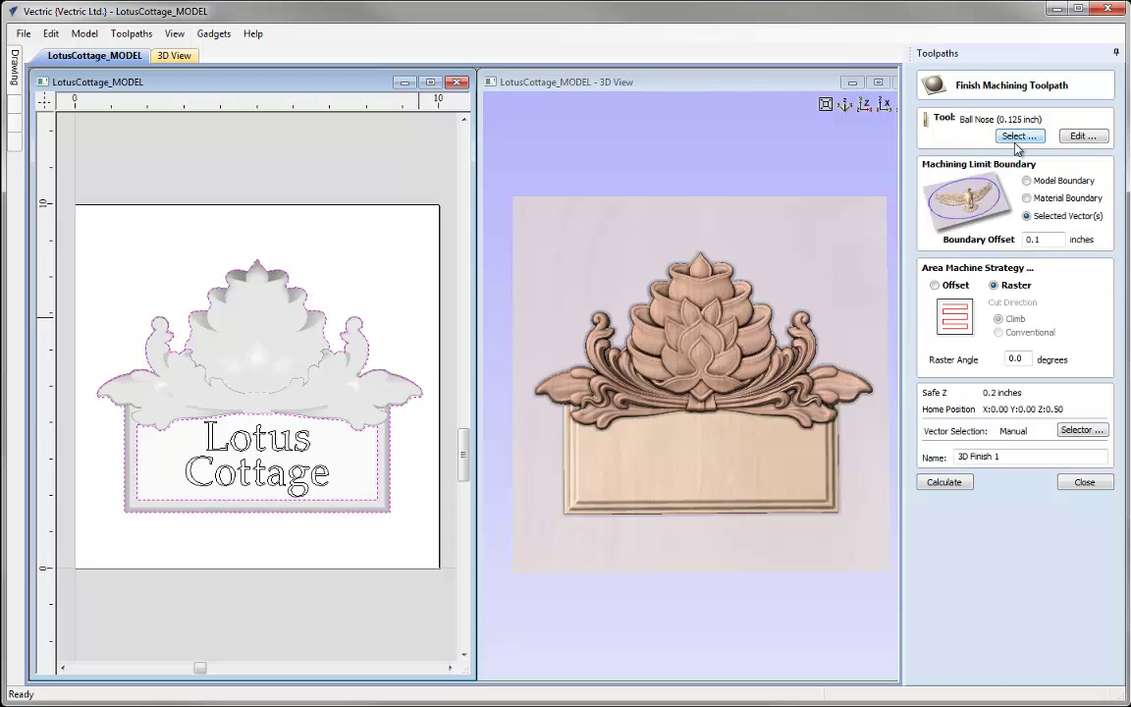
left_click(1092, 141)
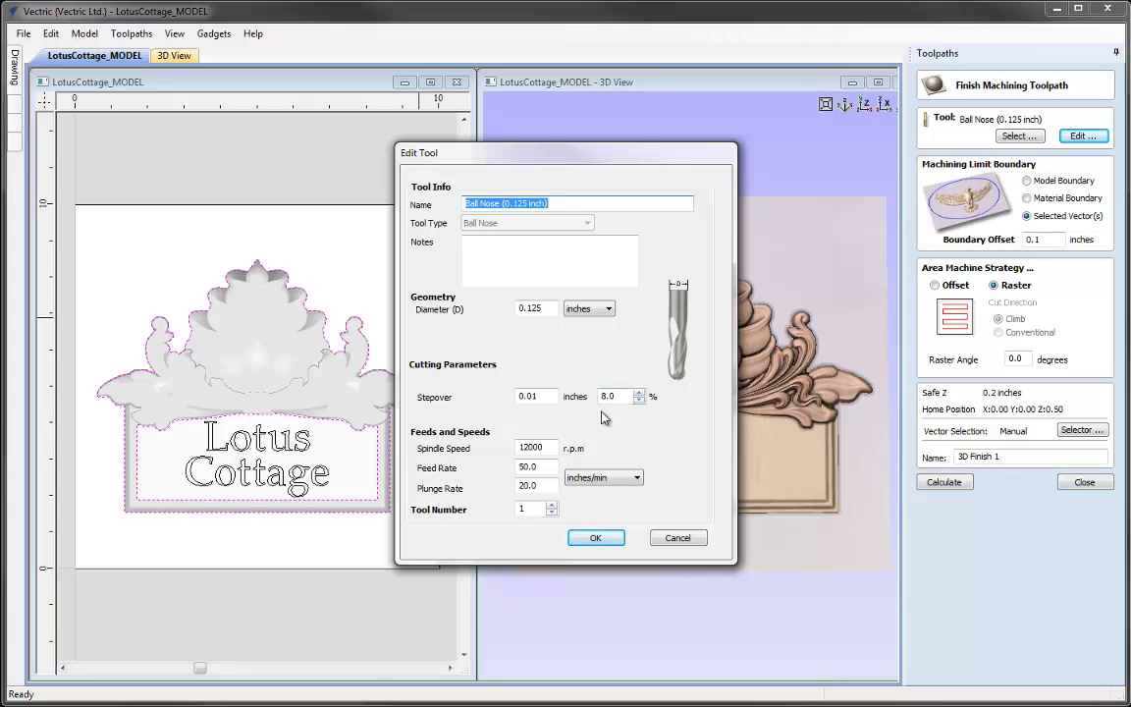
left_click(590, 541)
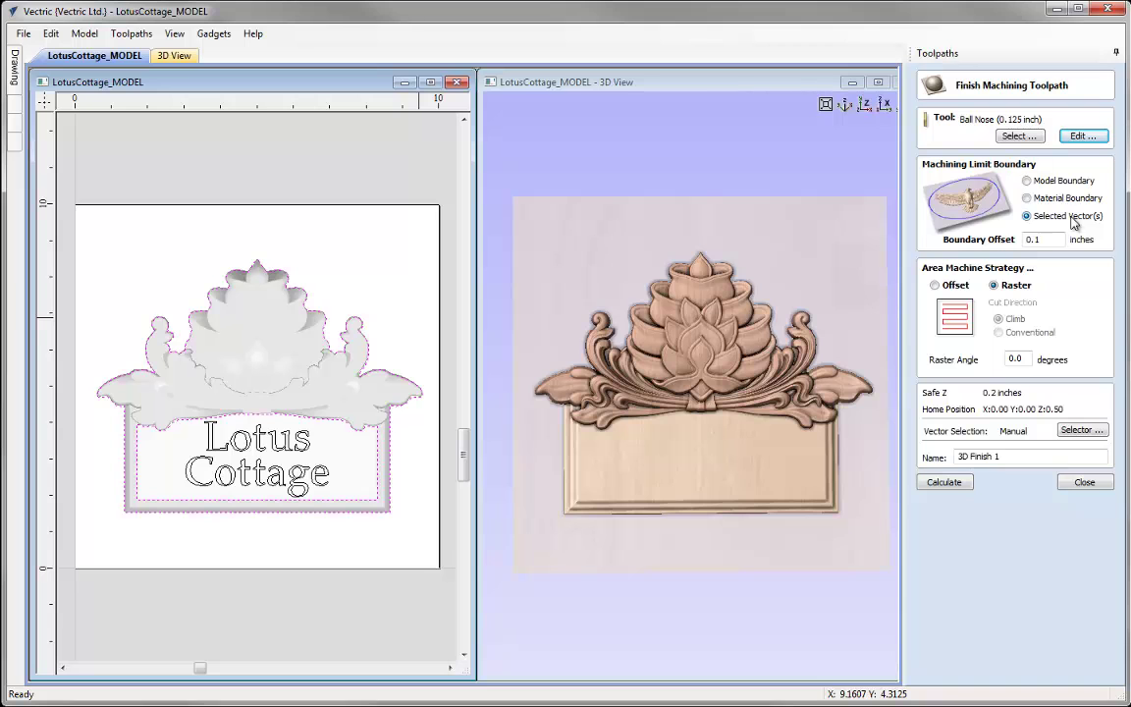
- Calculate the raster finishing toolpath as "3D Finish" with a 0.1 inch boundary offset and a 90-degree raster angle
double_click(1040, 238)
type("0.1")
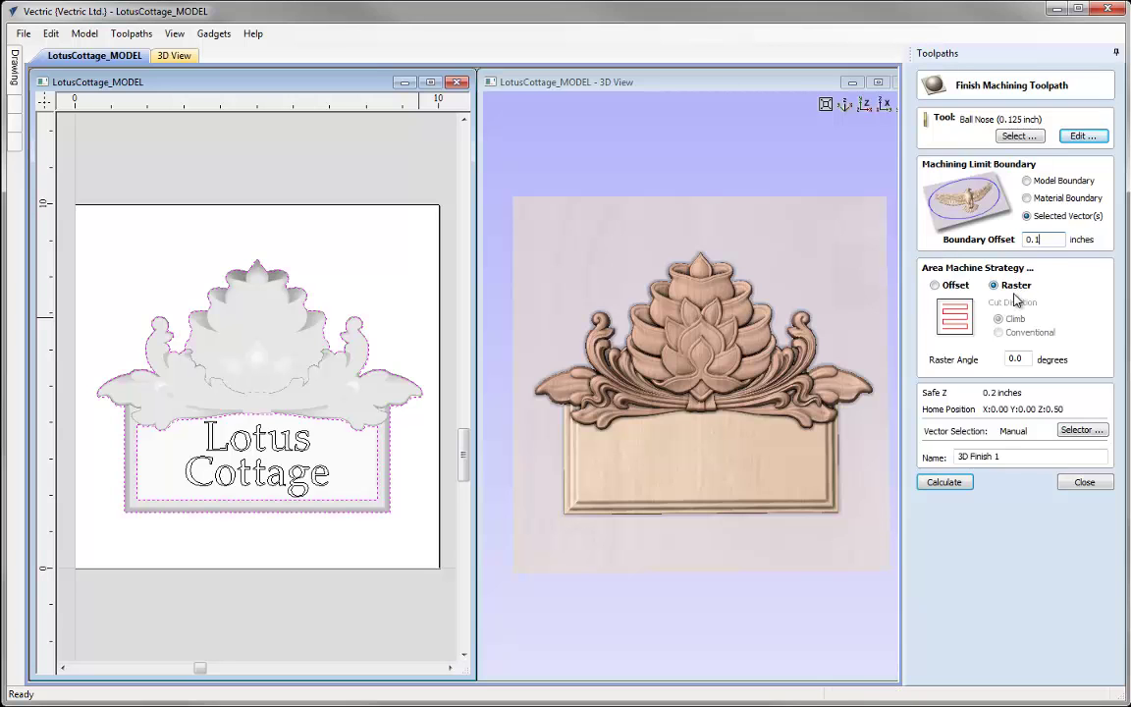
key("Tab")
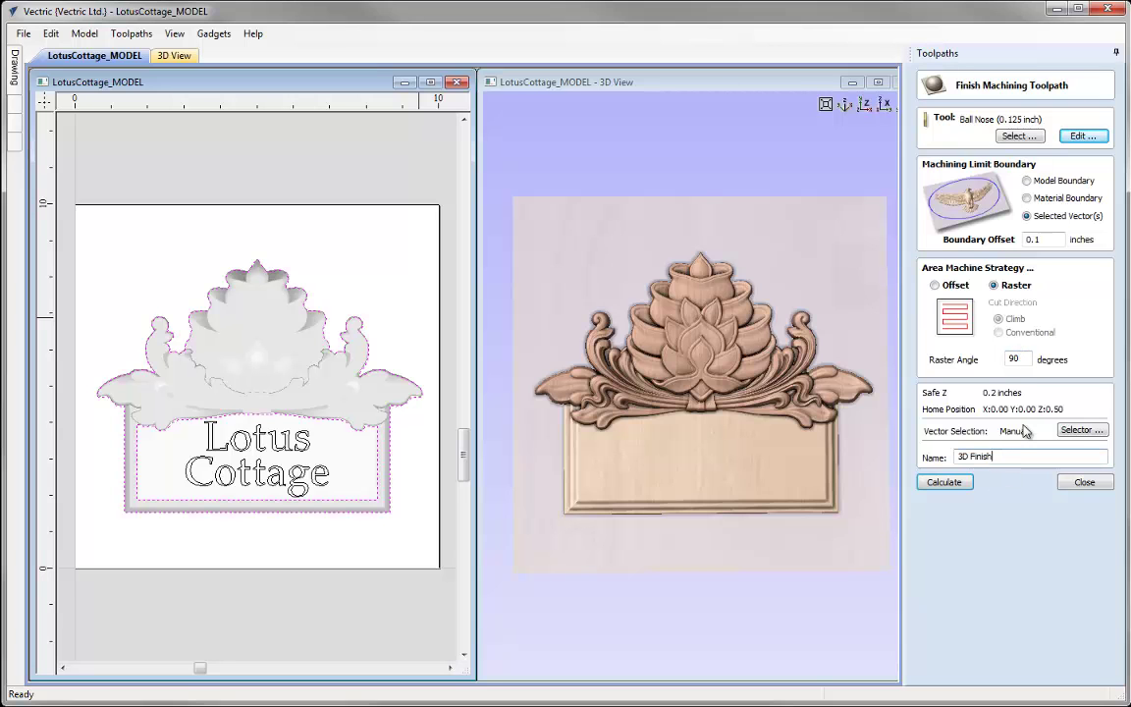
left_click(948, 483)
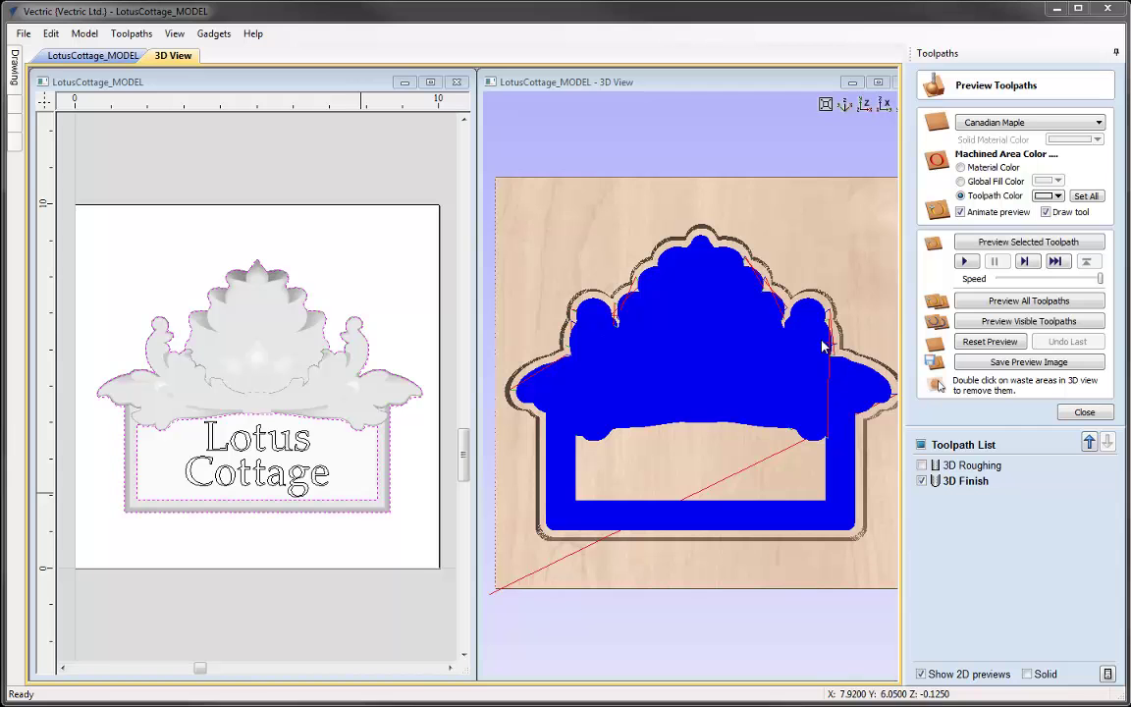
- Preview the 3D Finish toolpath, check its tool and estimated time details, and examine the carved sign and uncut panel from several angles
left_click(1039, 244)
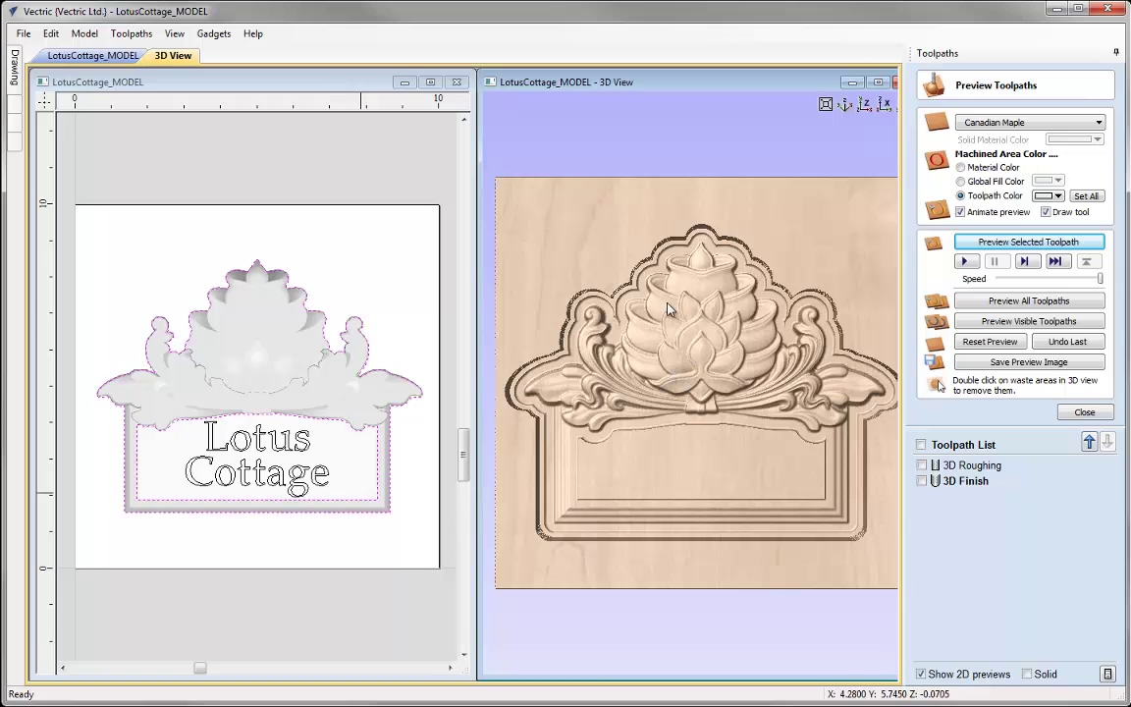
left_click_drag(639, 532, 588, 393)
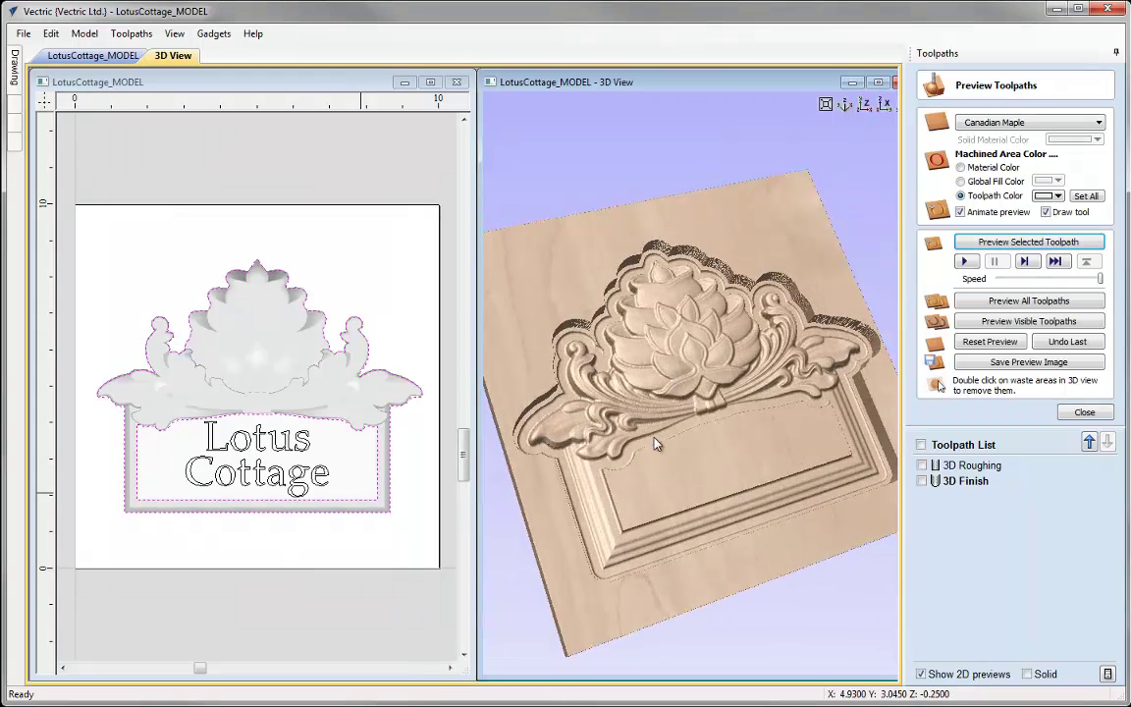
left_click(1072, 342)
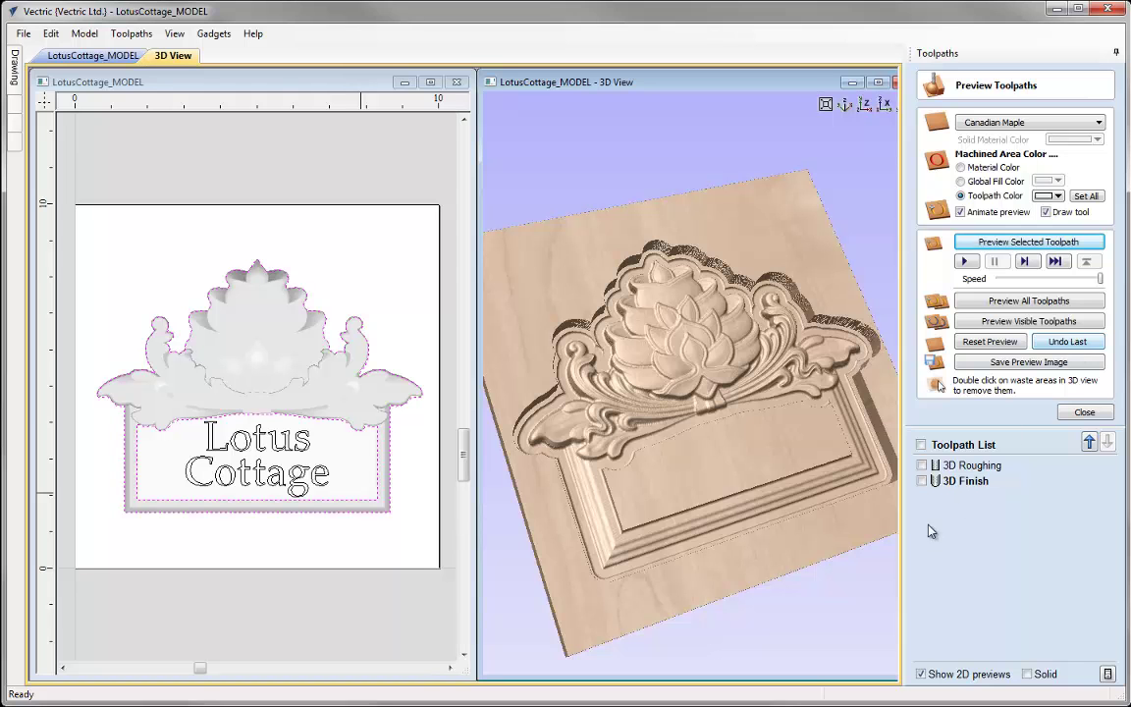
mouse_move(973, 491)
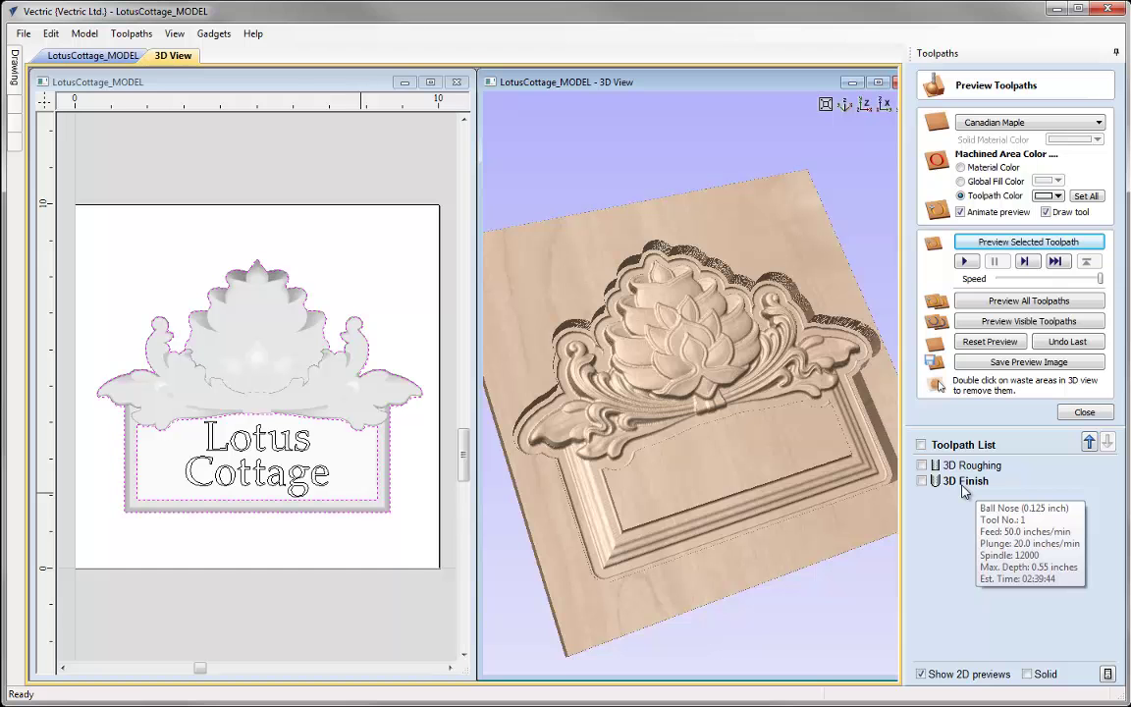
left_click_drag(703, 371, 555, 442)
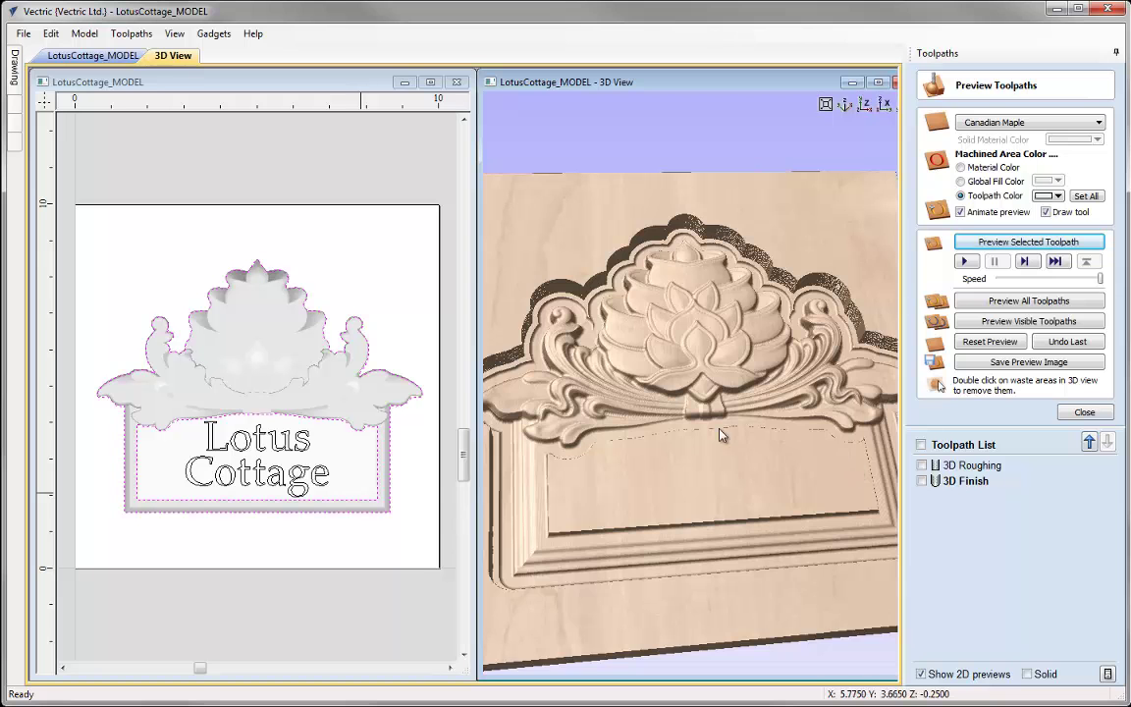
left_click_drag(592, 498, 707, 547)
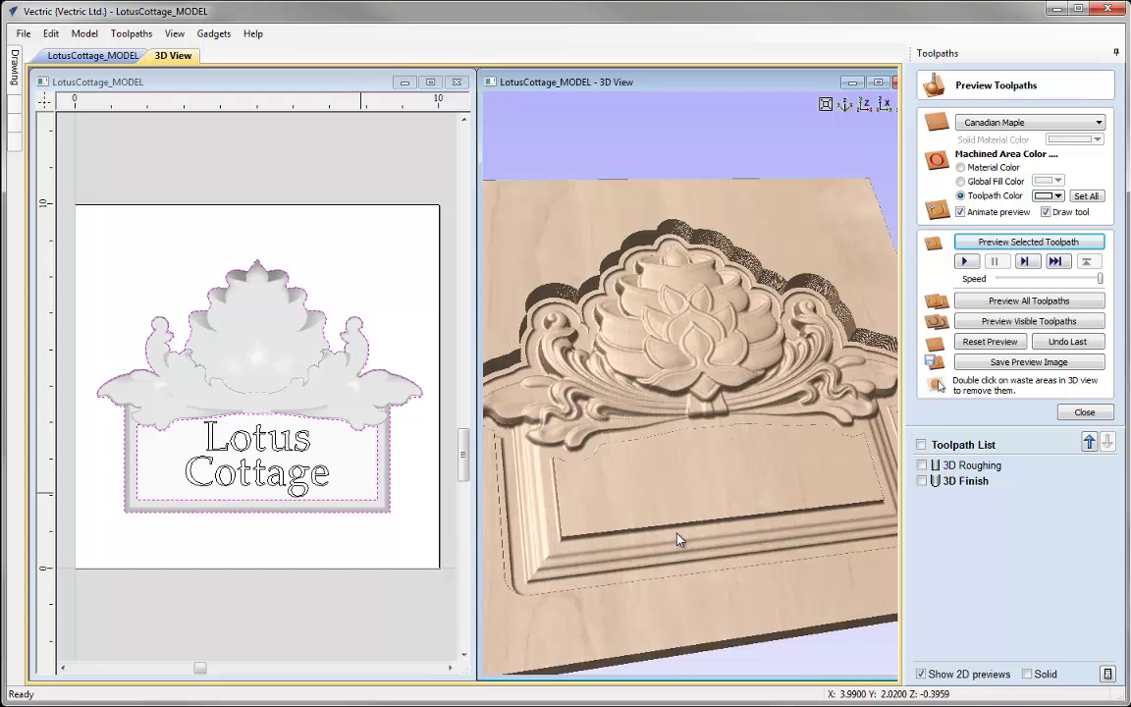
mouse_move(662, 500)
left_mouse_down()
mouse_move(634, 505)
mouse_move(651, 482)
left_mouse_up()
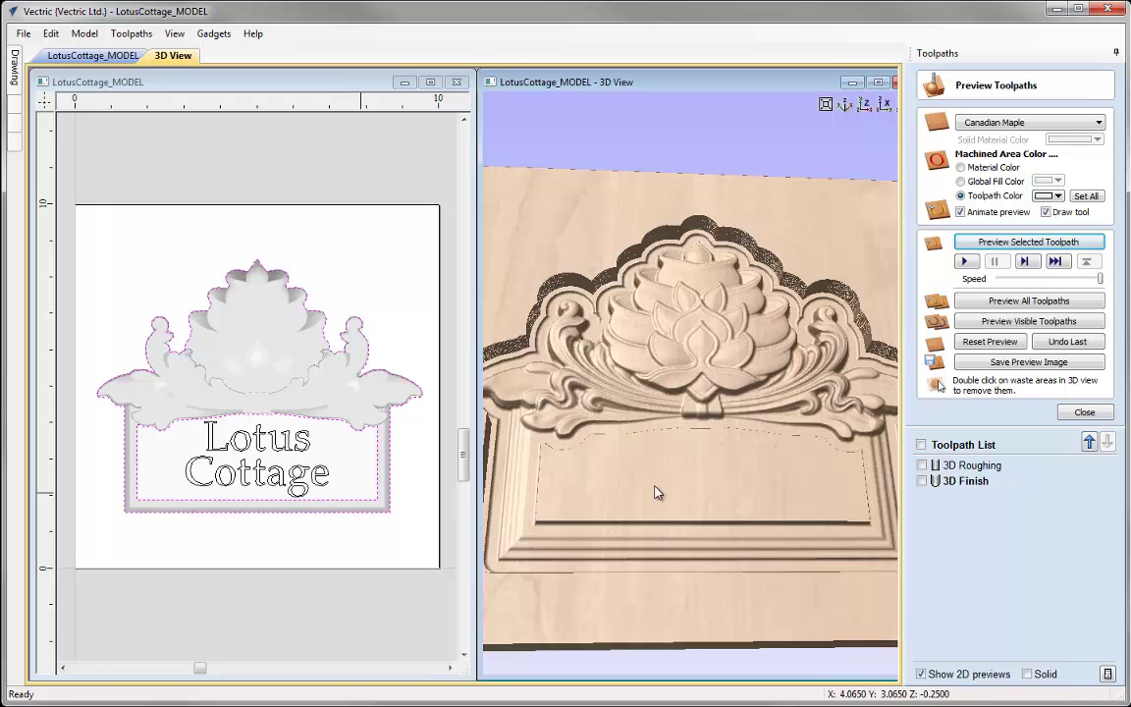
- Close the toolpath preview and deselect the sign outline so that only the recessed panel boundary stays selected
mouse_move(664, 525)
left_mouse_down()
mouse_move(677, 462)
mouse_move(702, 522)
mouse_move(651, 505)
mouse_move(651, 540)
mouse_move(677, 525)
left_mouse_up()
left_click(1084, 413)
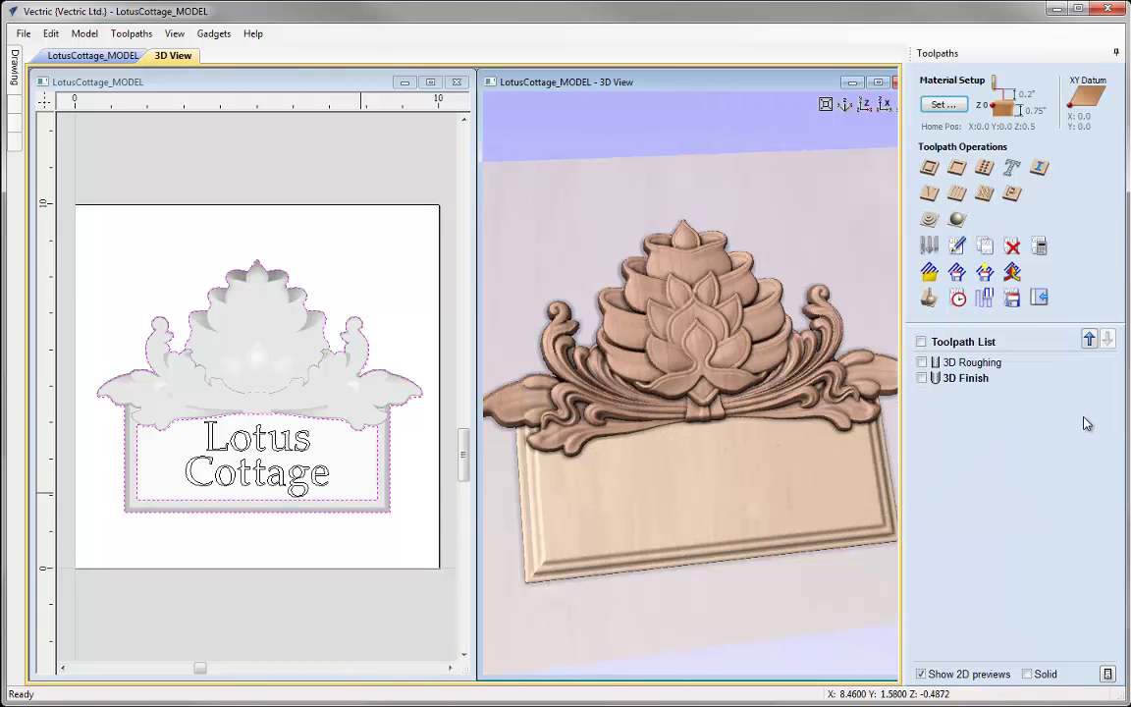
left_click(862, 105)
left_click(89, 246)
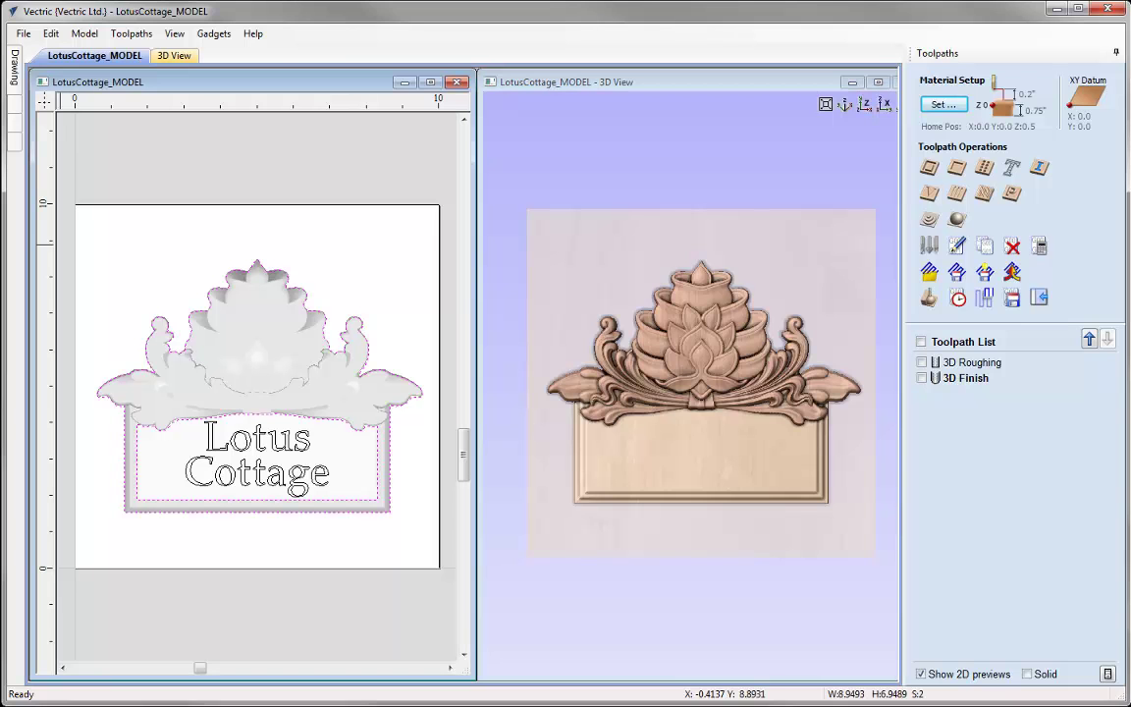
left_click(209, 303, "shift")
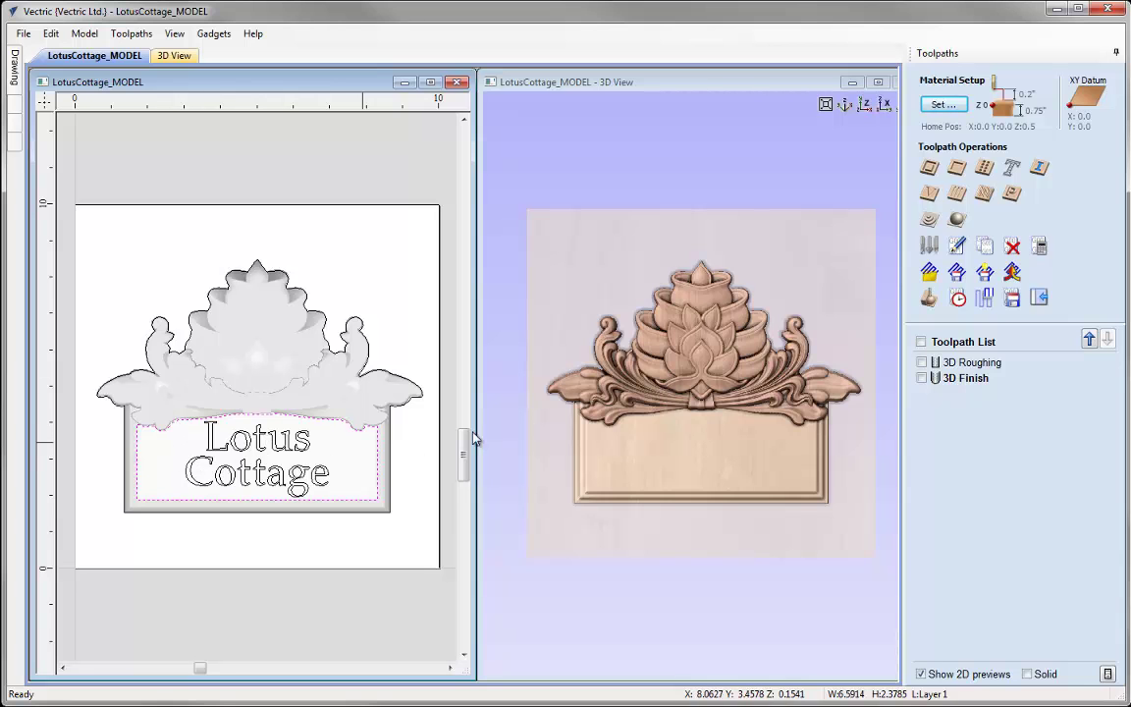
- Start a pocket toolpath on the panel boundary with a 0.396 inch cut depth in 2 passes, keeping the End Mill (0.25 inch)
left_click(958, 171)
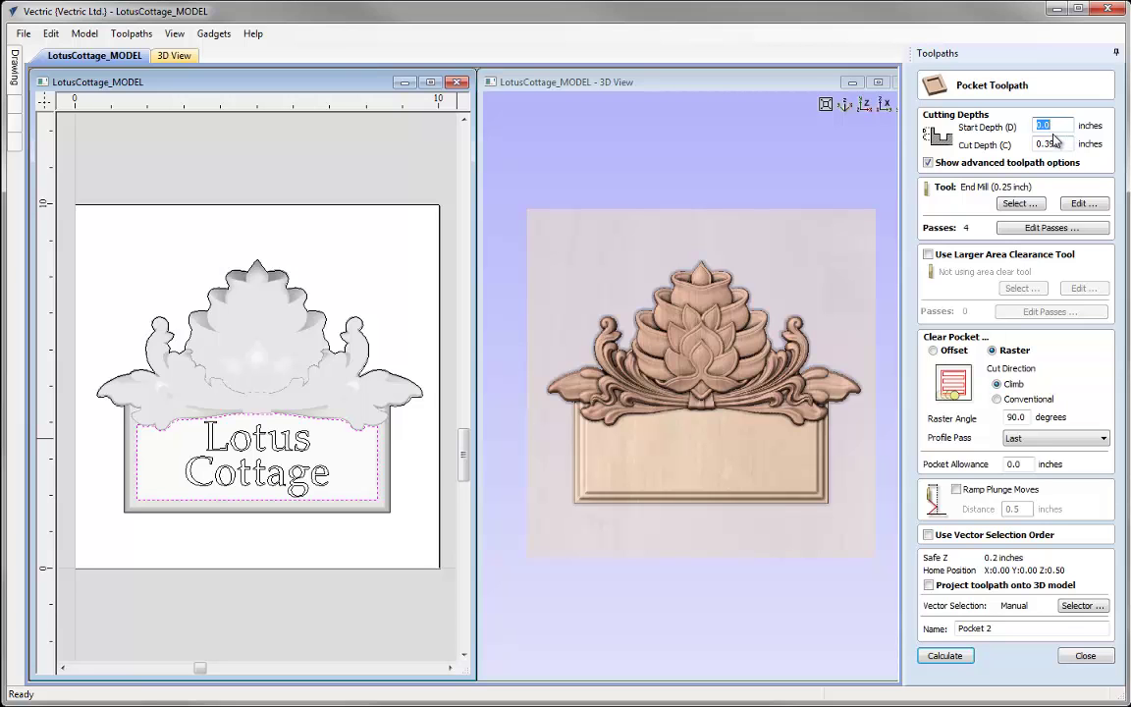
key("Tab")
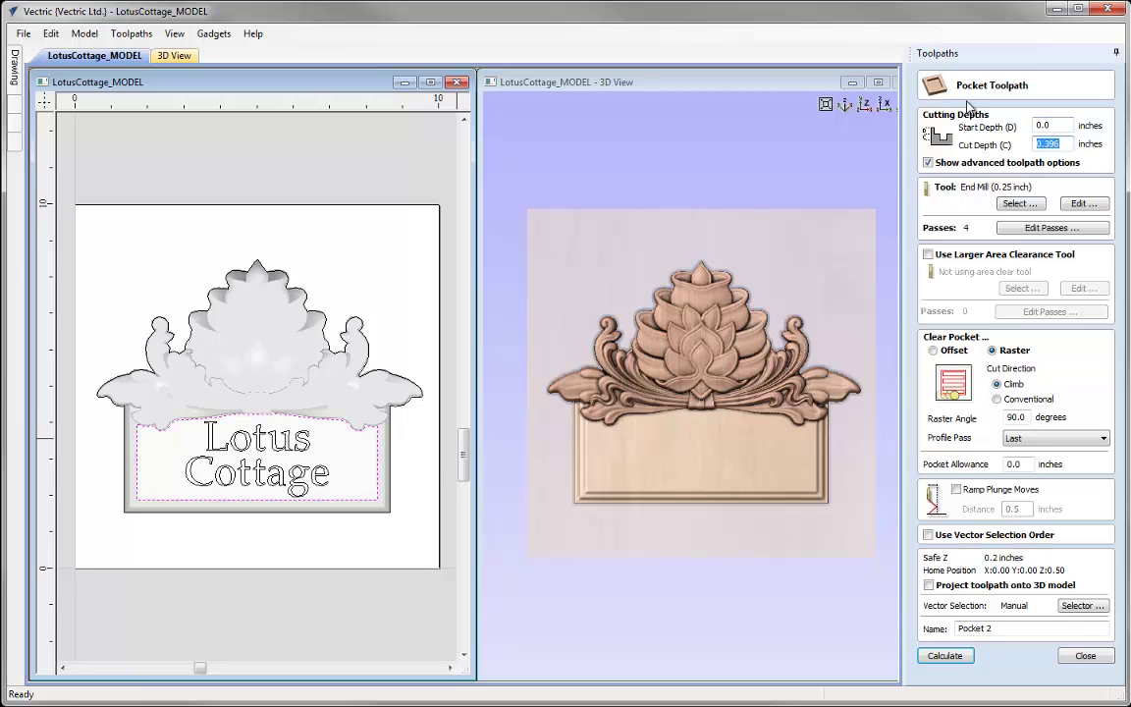
type("0")
left_click(1071, 228)
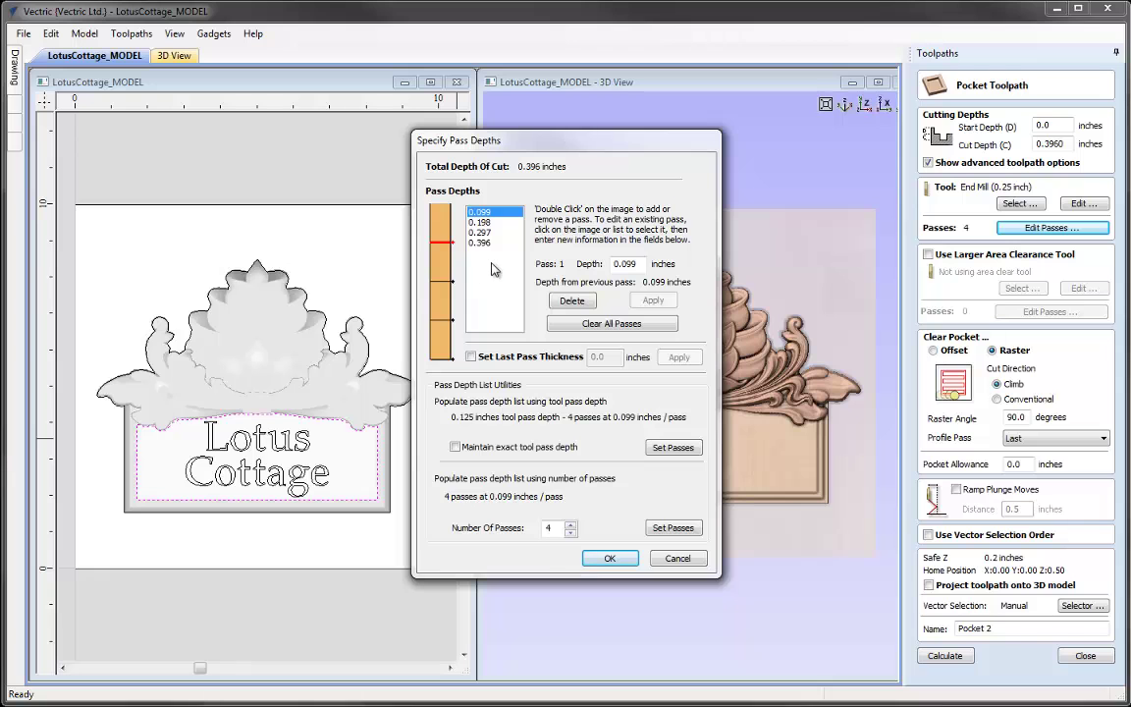
left_click(570, 533)
left_click(571, 533)
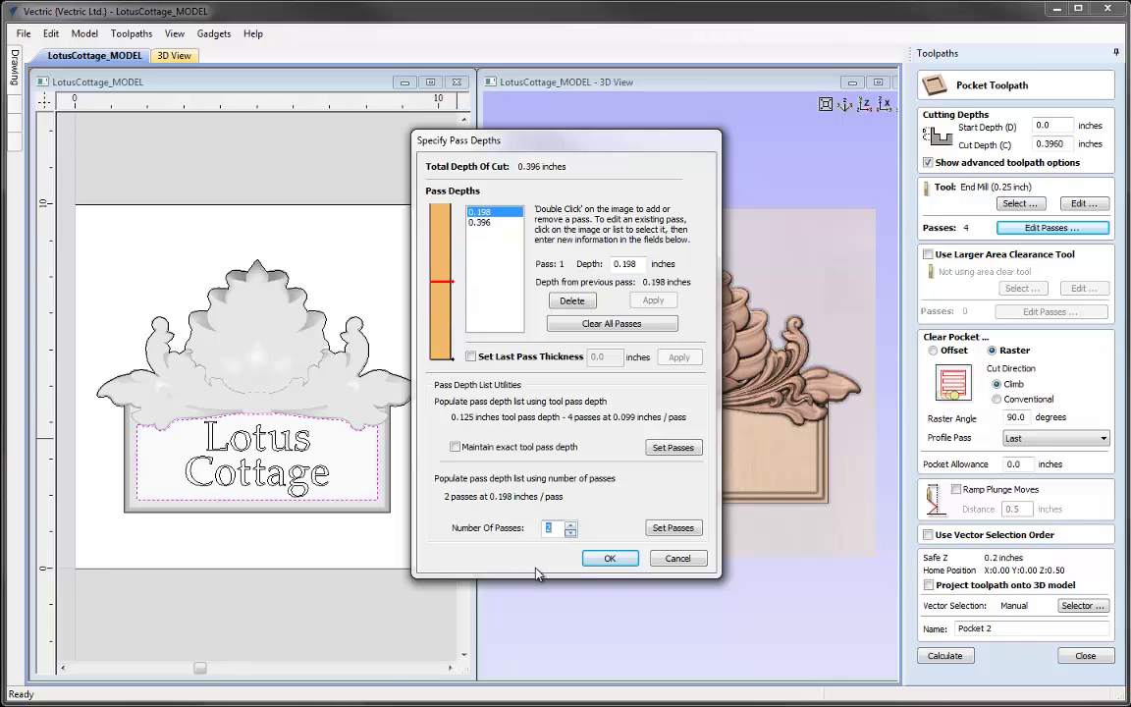
left_click(608, 558)
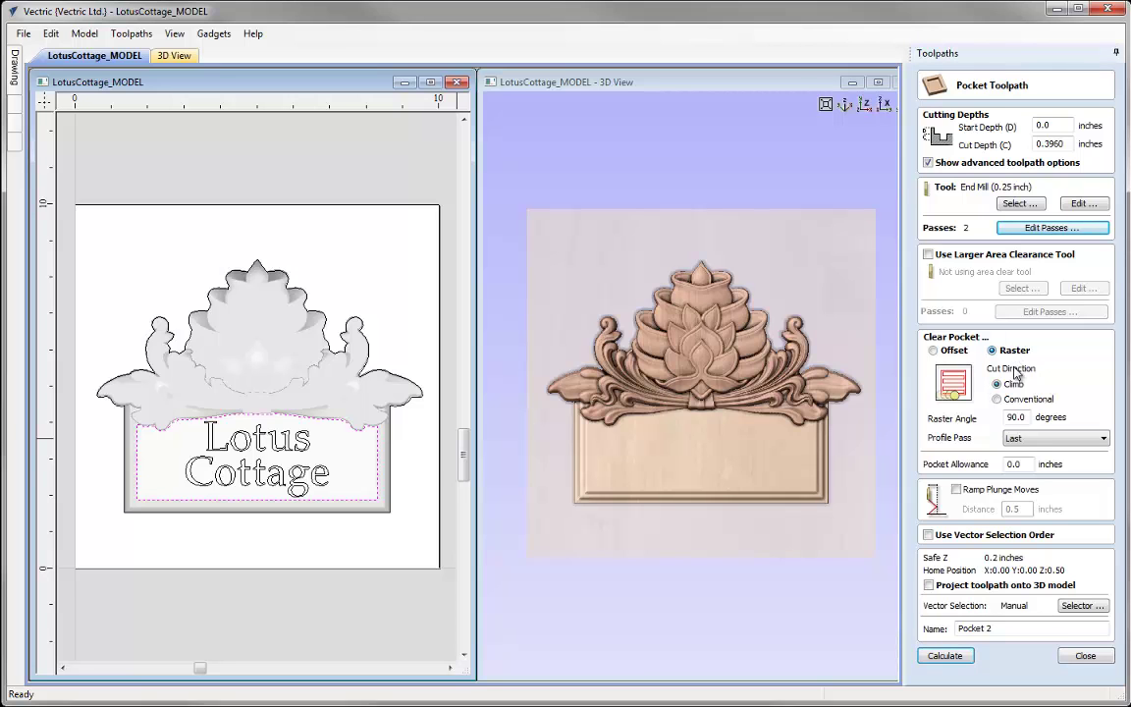
- Calculate the raster pocket toolpath as "Pocket" with a 90-degree raster angle and a 0.05 inch pocket allowance
left_click_drag(1022, 417, 963, 424)
type("9")
left_click(997, 626)
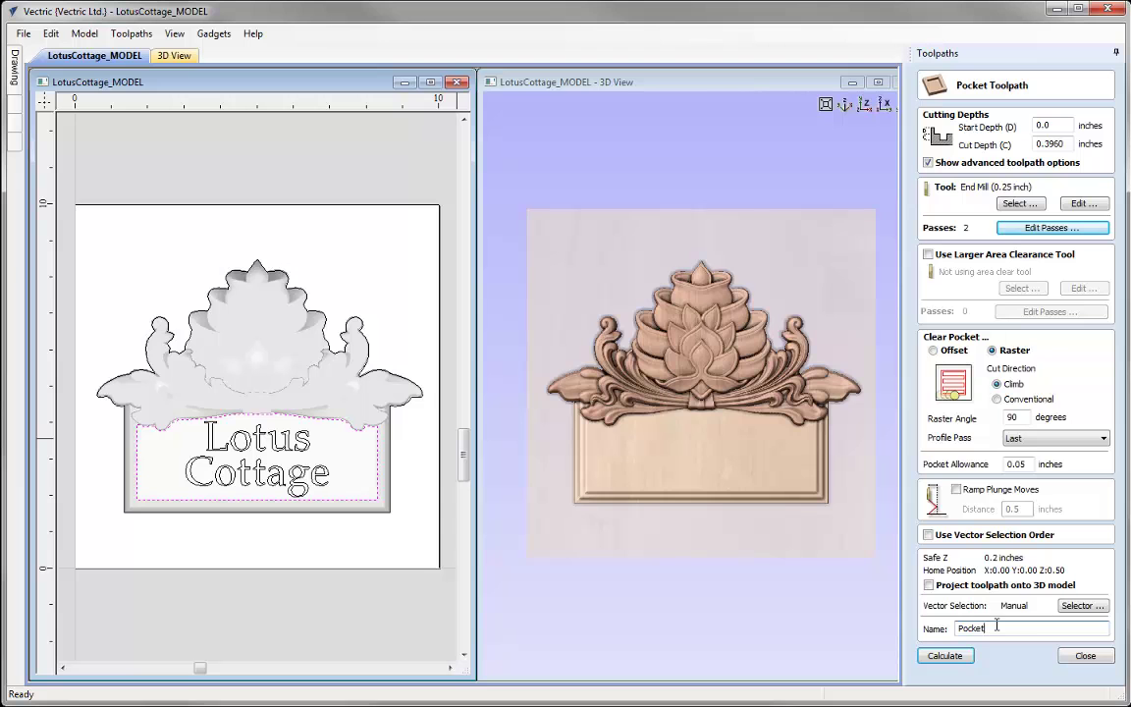
left_click(958, 657)
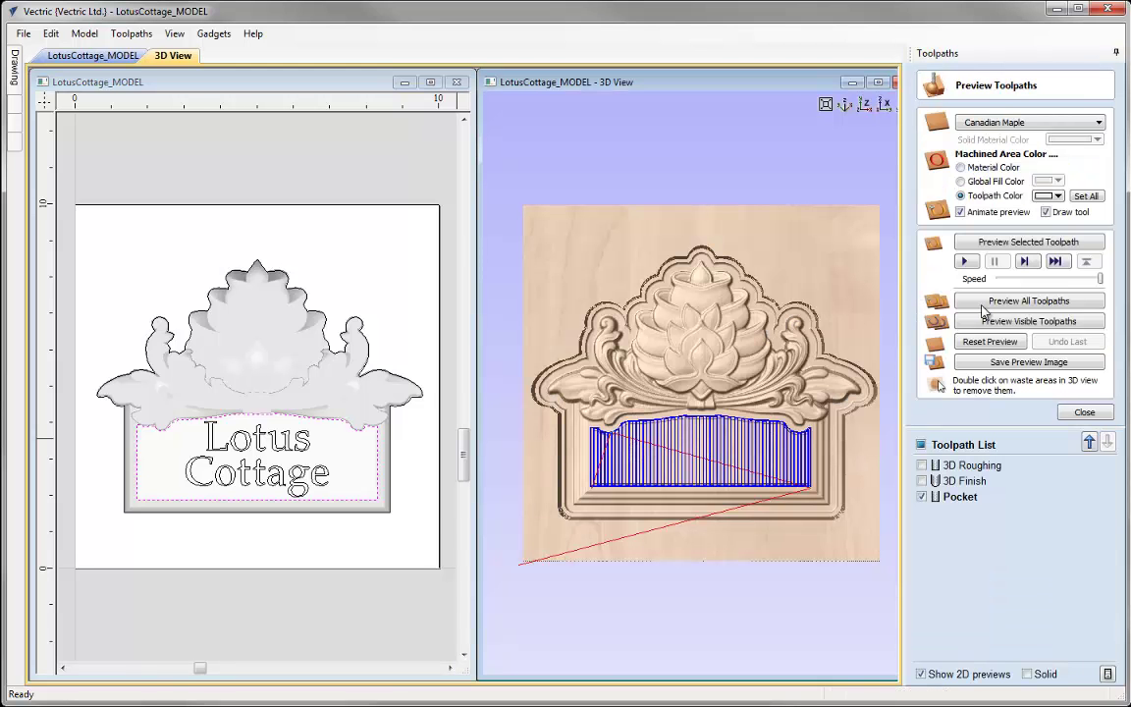
- Preview the Pocket toolpath, examine the cleared panel up close from an angle, and close the preview
left_click(1024, 248)
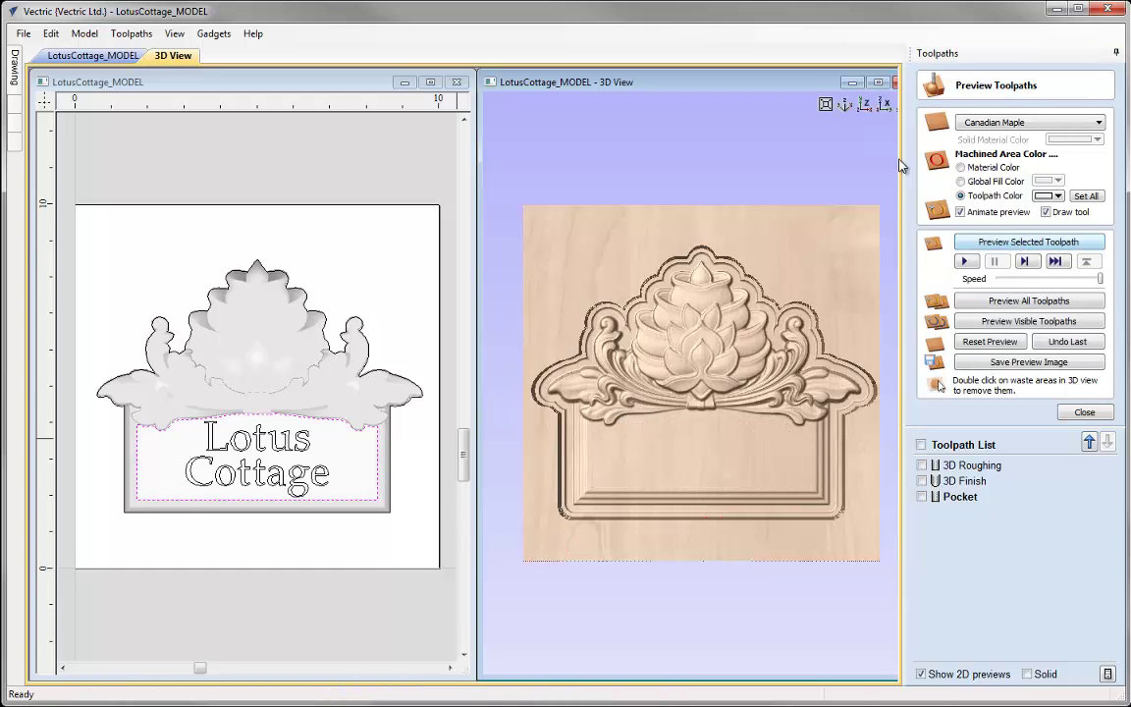
left_click_drag(747, 454, 730, 481)
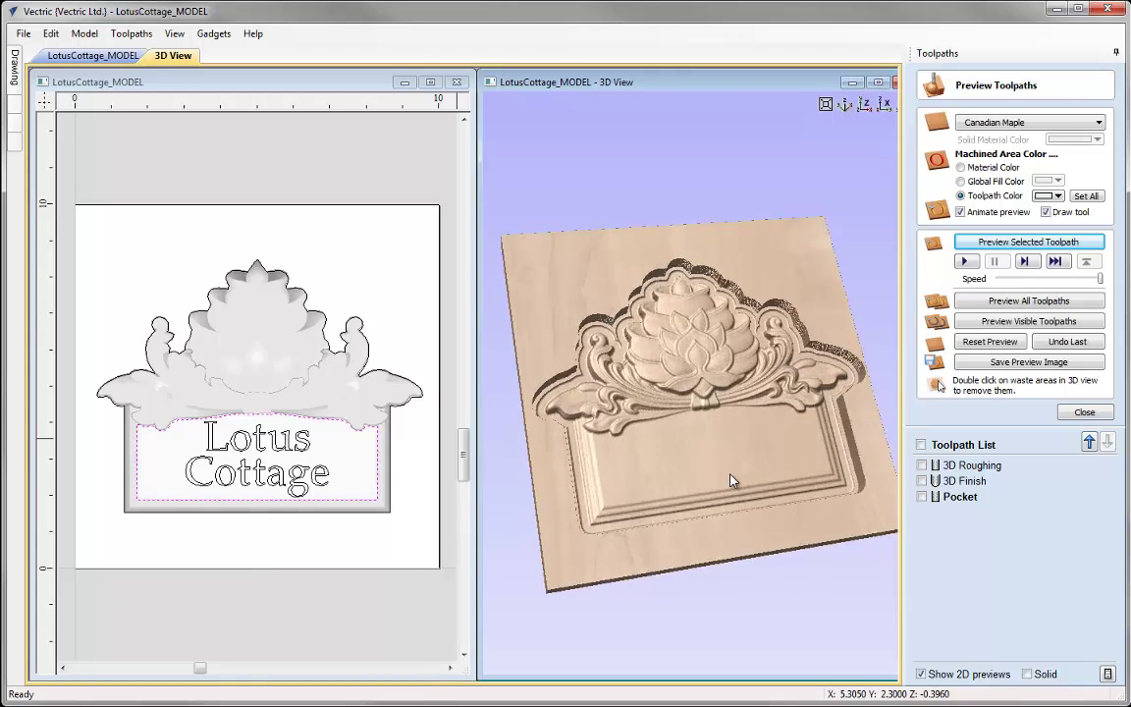
scroll(731, 484, "up", 3)
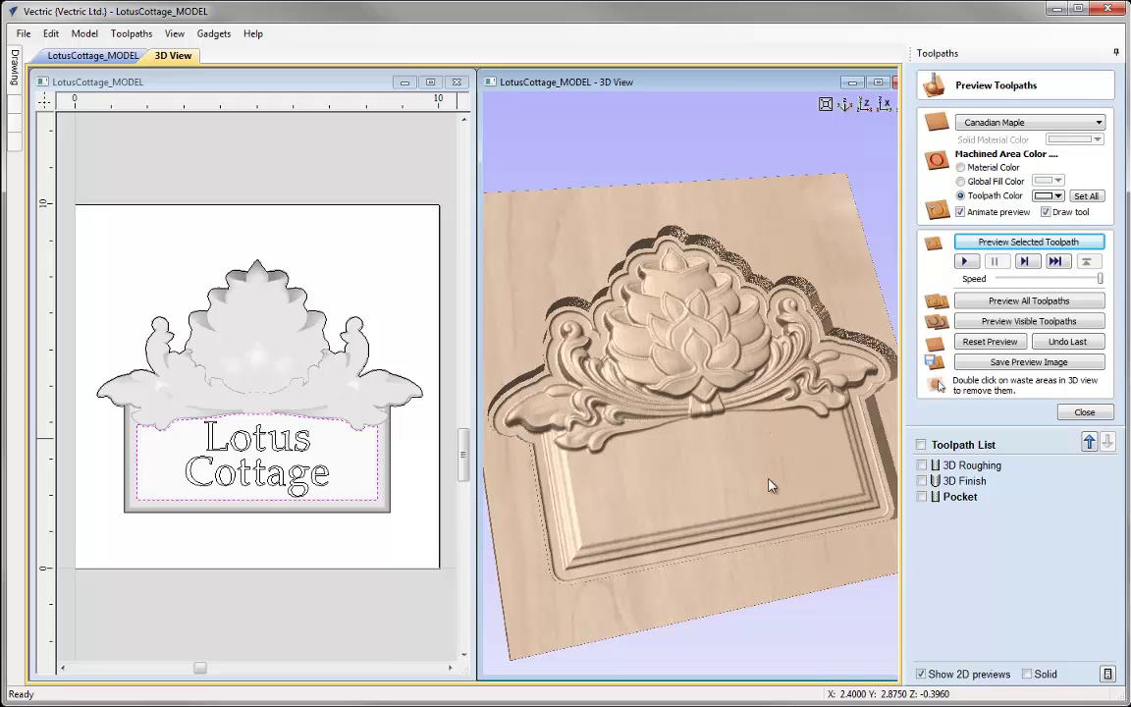
left_click_drag(709, 408, 776, 457)
left_click(1086, 413)
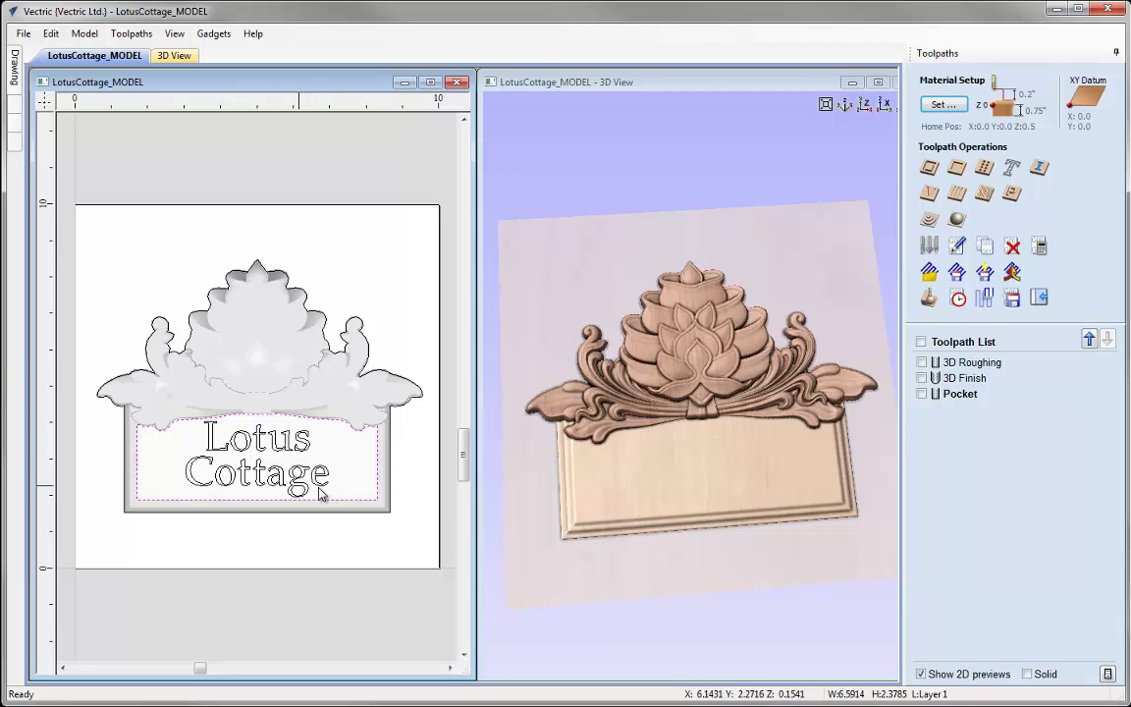
- Start a V-carve toolpath on the Lotus Cottage lettering with a 0.3960 inch start depth and the V-Bit (60 deg 0.25") tool
left_click(262, 419)
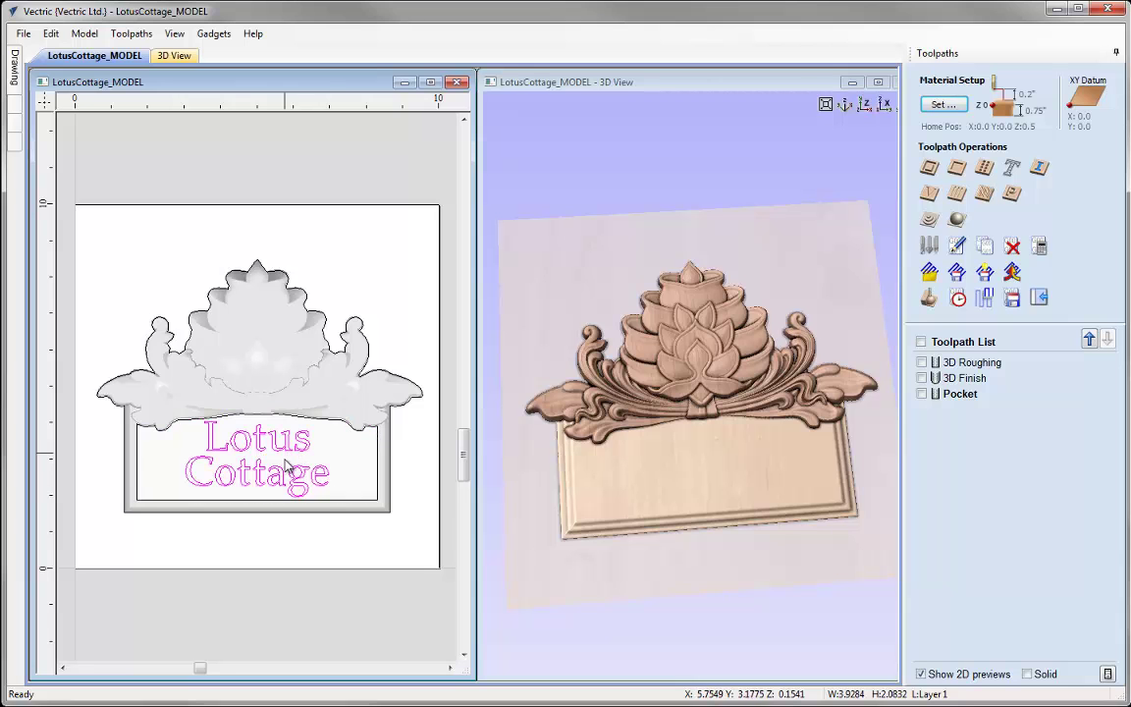
left_click(931, 195)
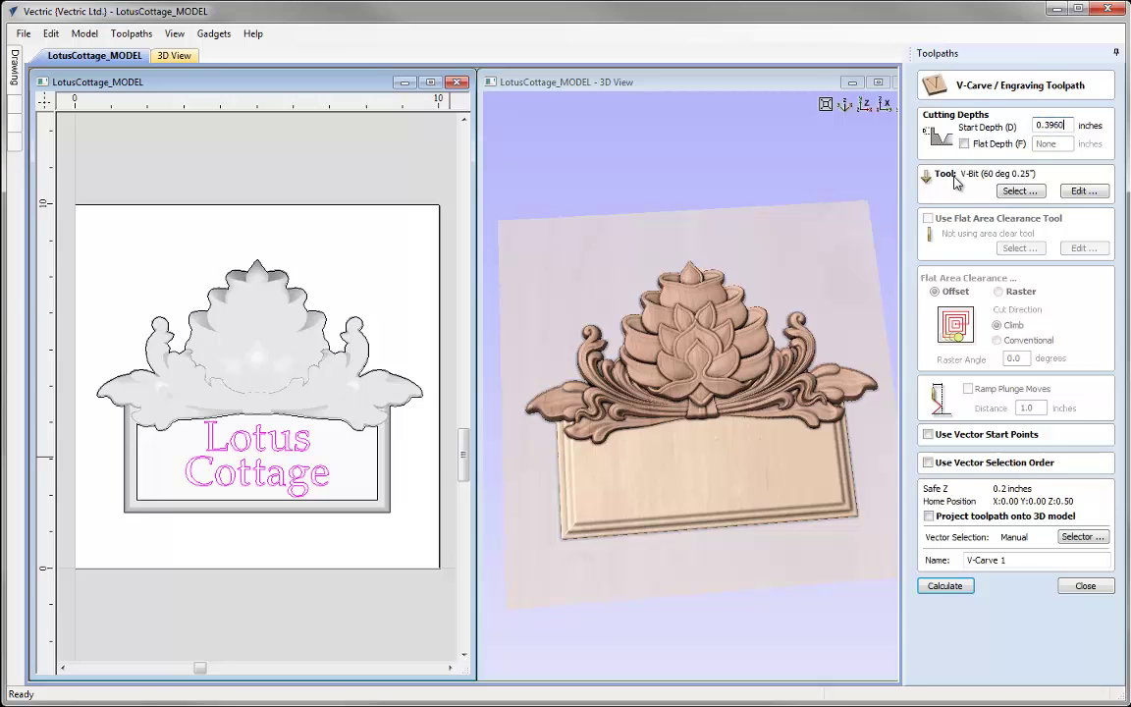
left_click(1020, 190)
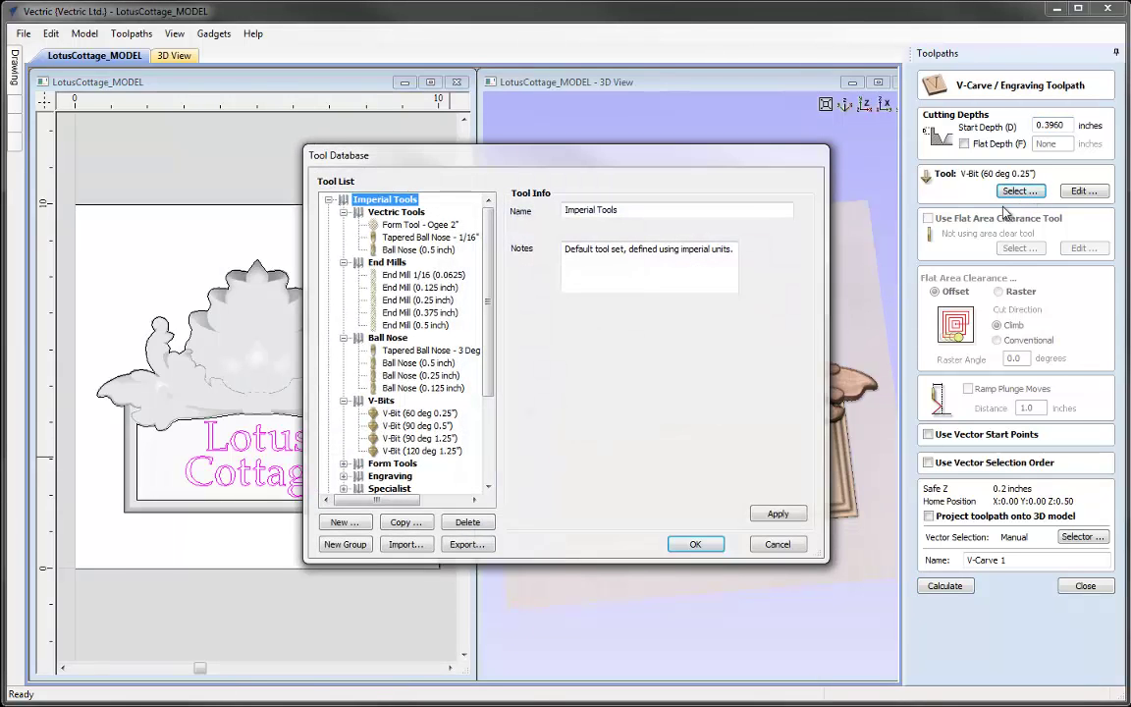
left_click(412, 414)
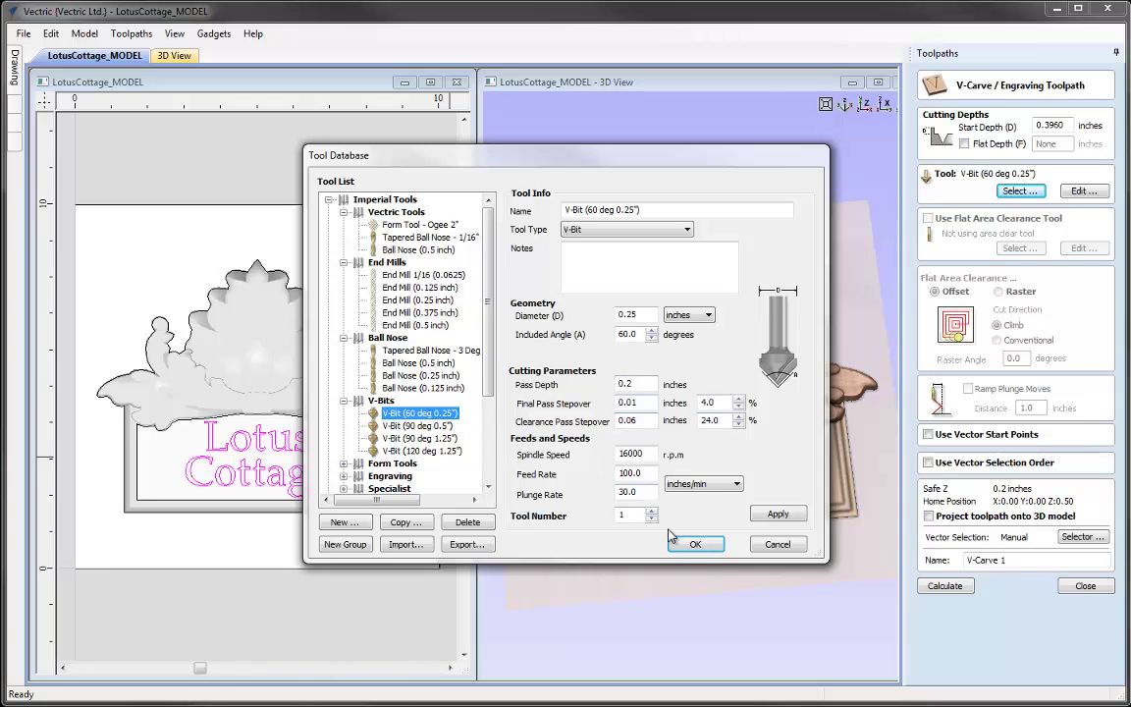
left_click(696, 546)
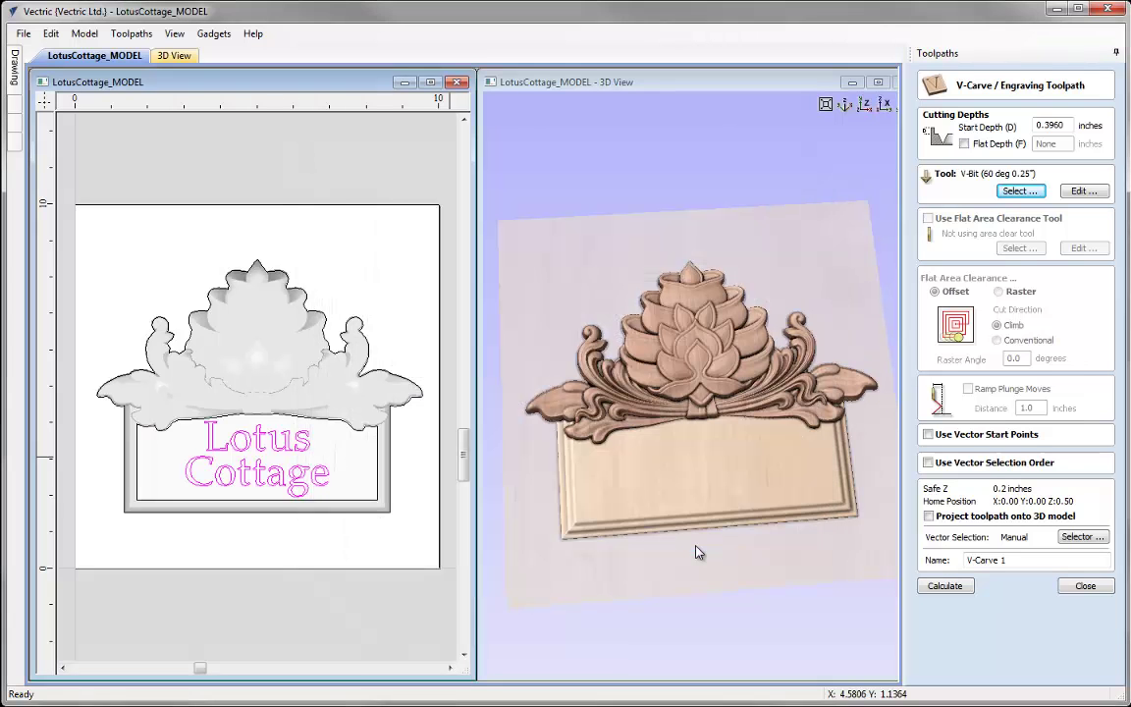
- Name the lettering toolpath "V-Carve" and calculate it
left_click(1009, 560)
key("BackSpace")
key("BackSpace")
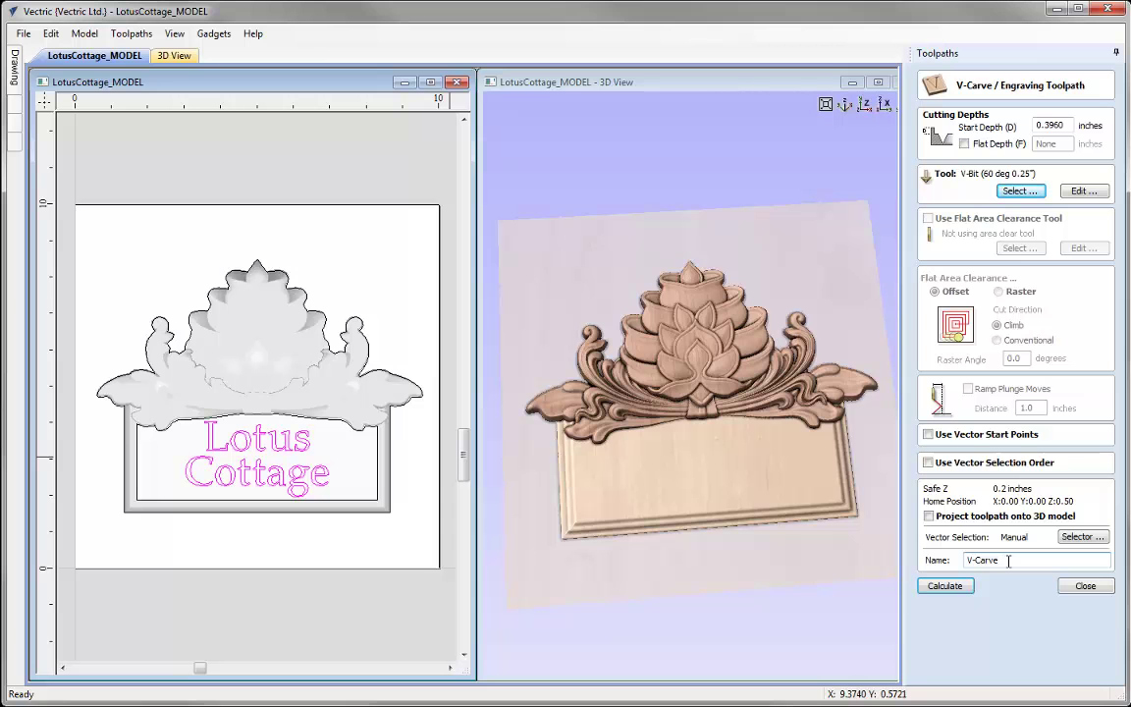
left_click(943, 586)
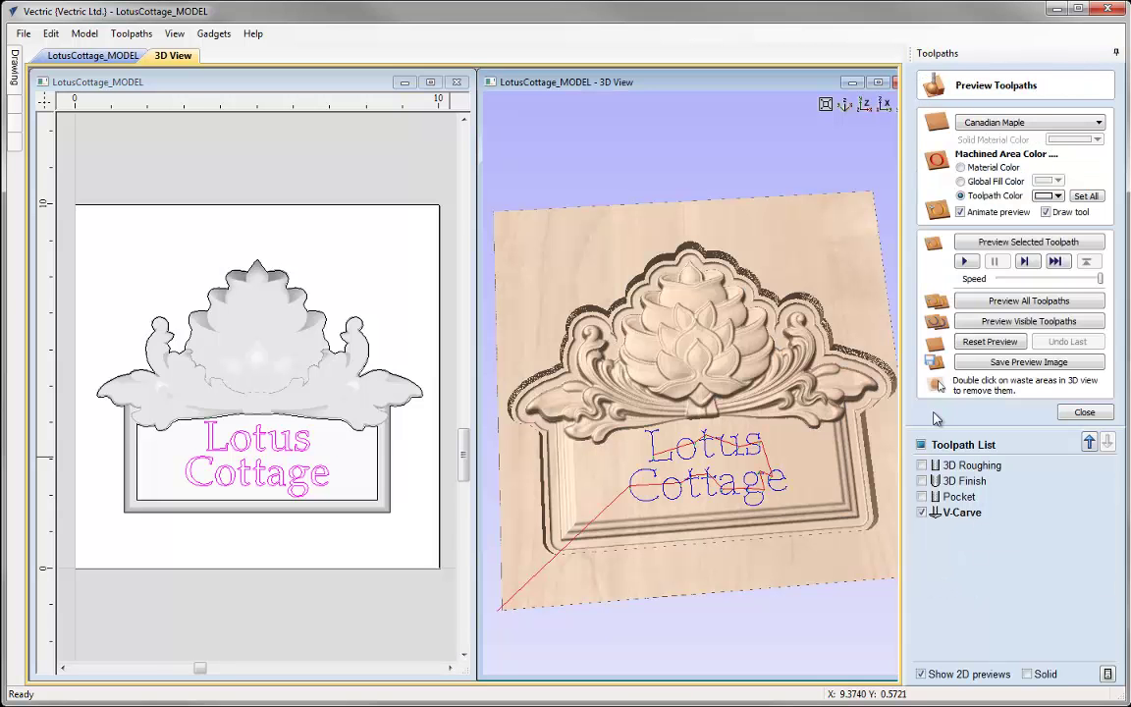
- Preview the V-Carve toolpath and examine the carved lettering from an angle in a maximized 3D view
left_click(1022, 242)
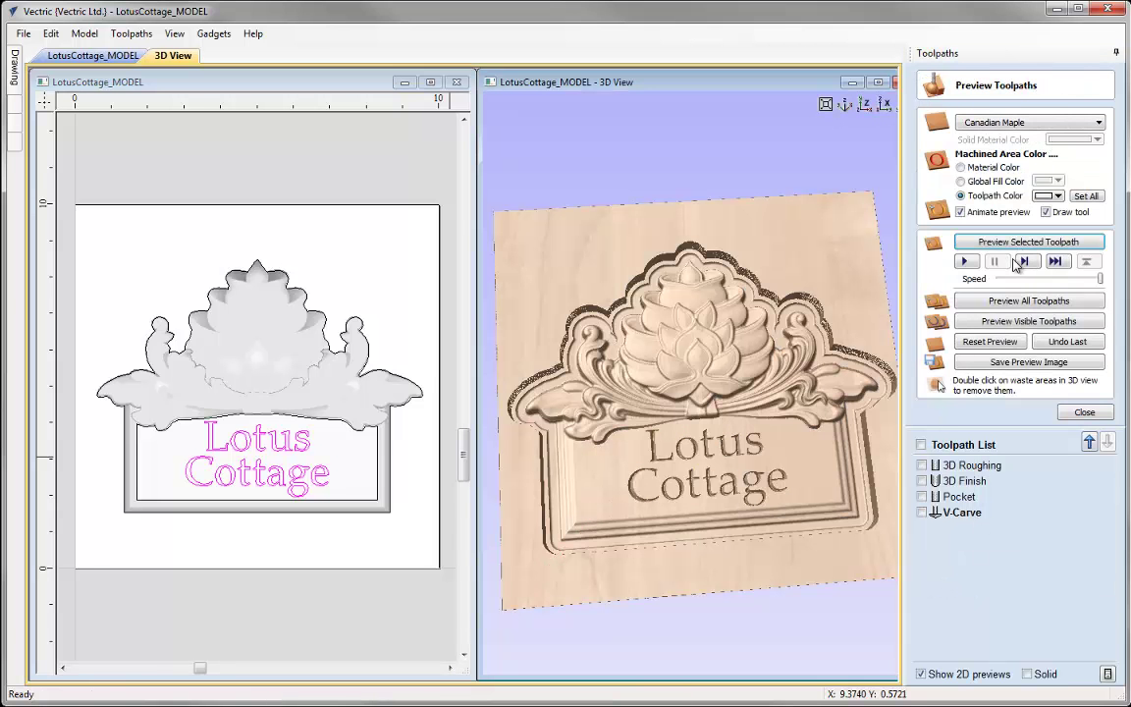
double_click(791, 81)
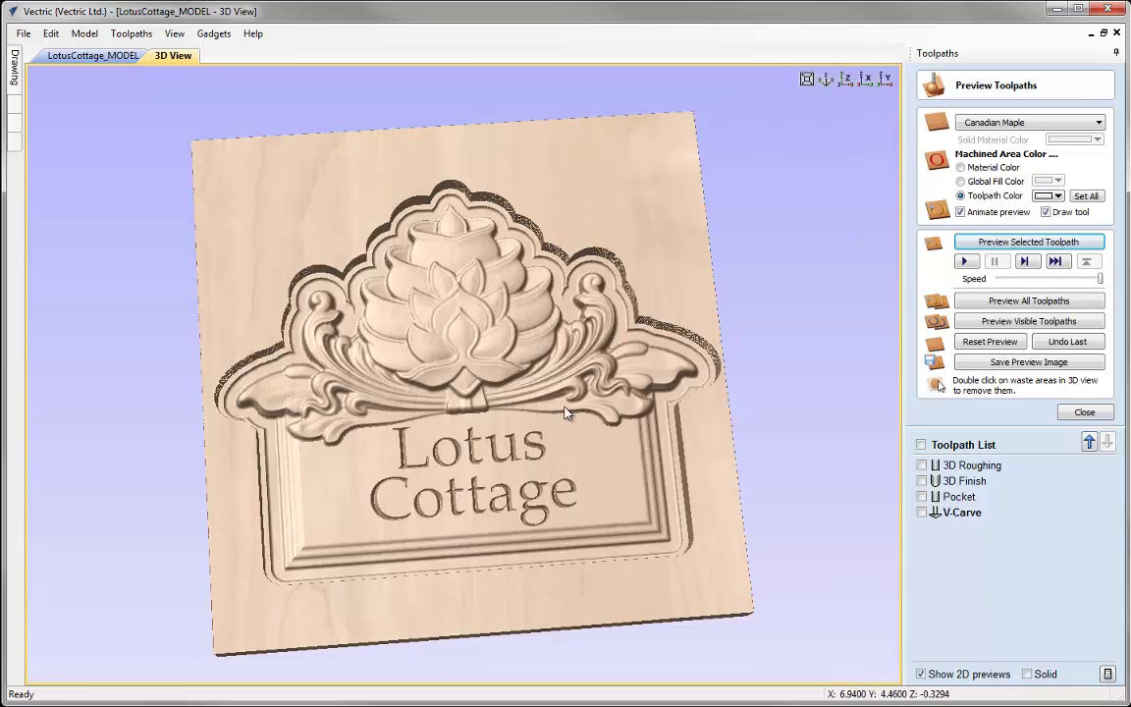
left_click_drag(474, 441, 508, 500)
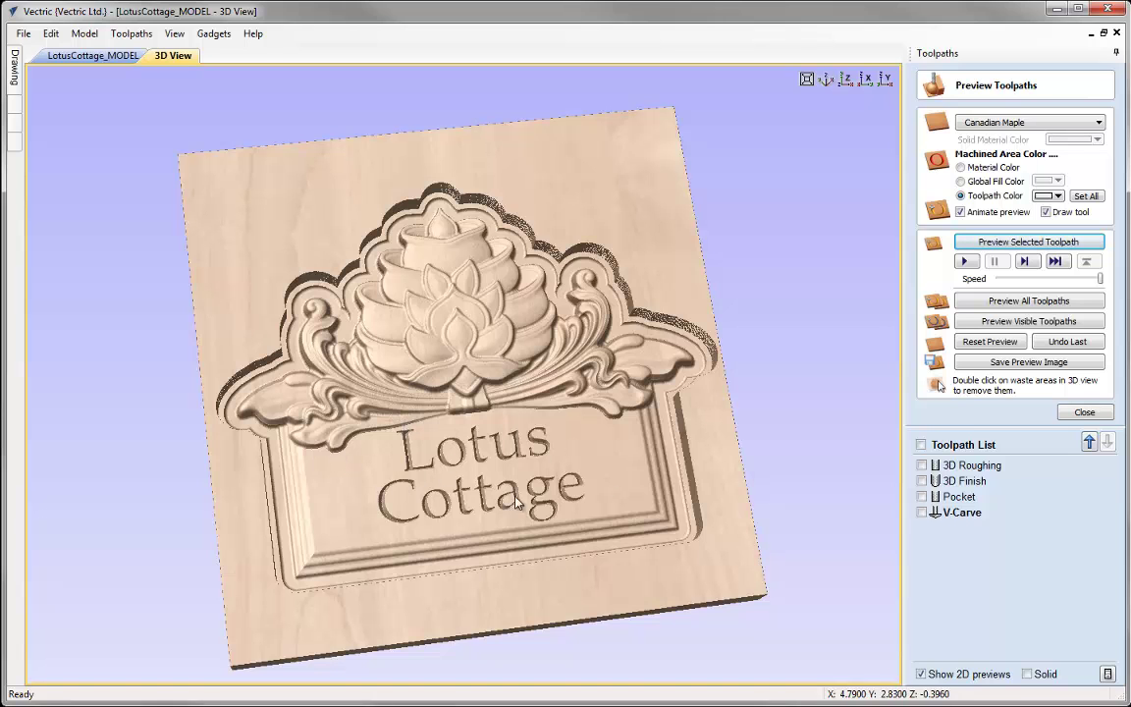
- Set the V-Carve toolpath's preview color to black and check the lettering at an angle and from straight above
left_click(1059, 197)
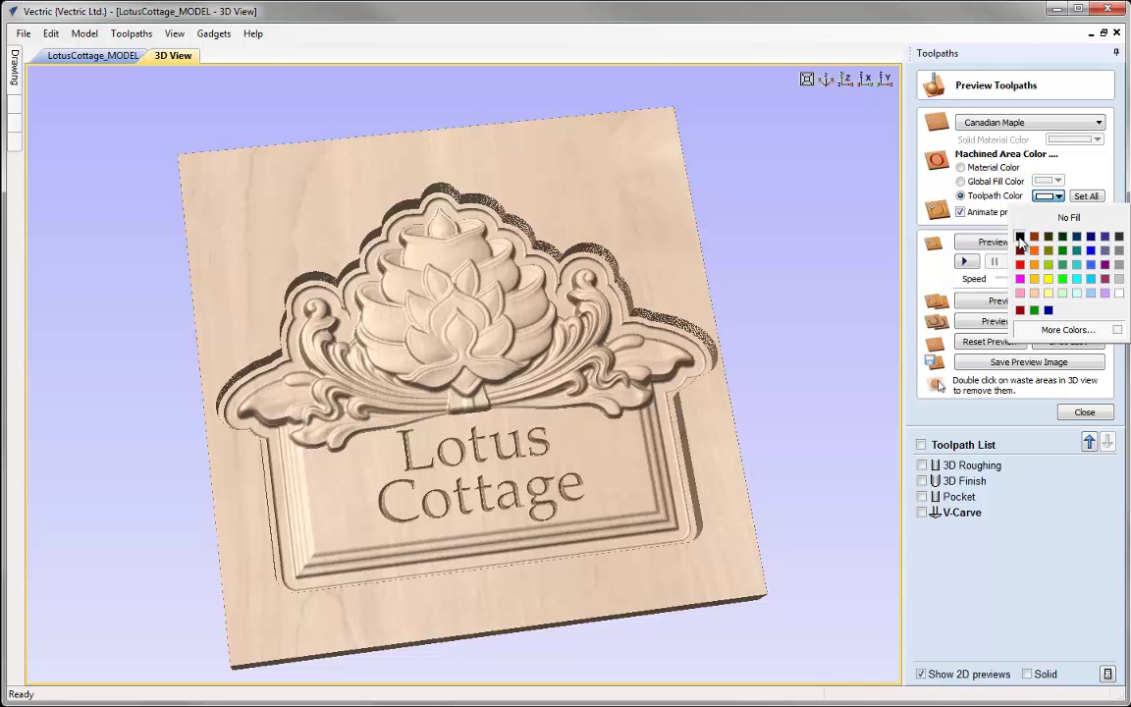
left_click(1021, 239)
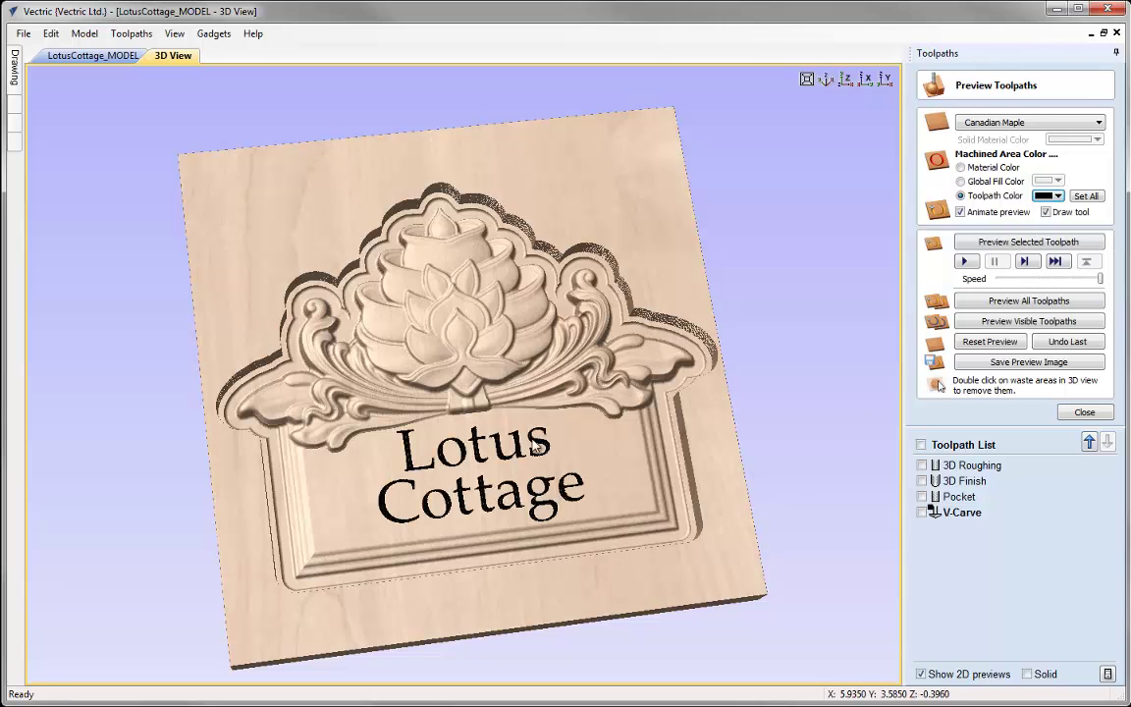
left_click_drag(444, 466, 529, 475)
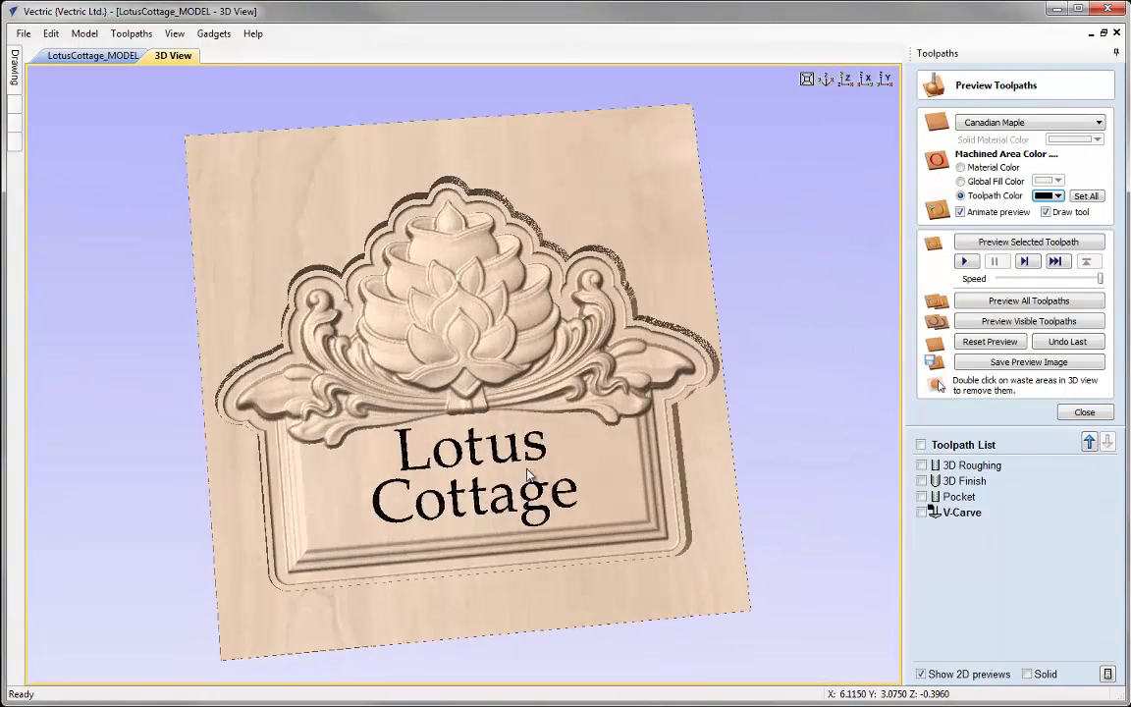
left_click(848, 81)
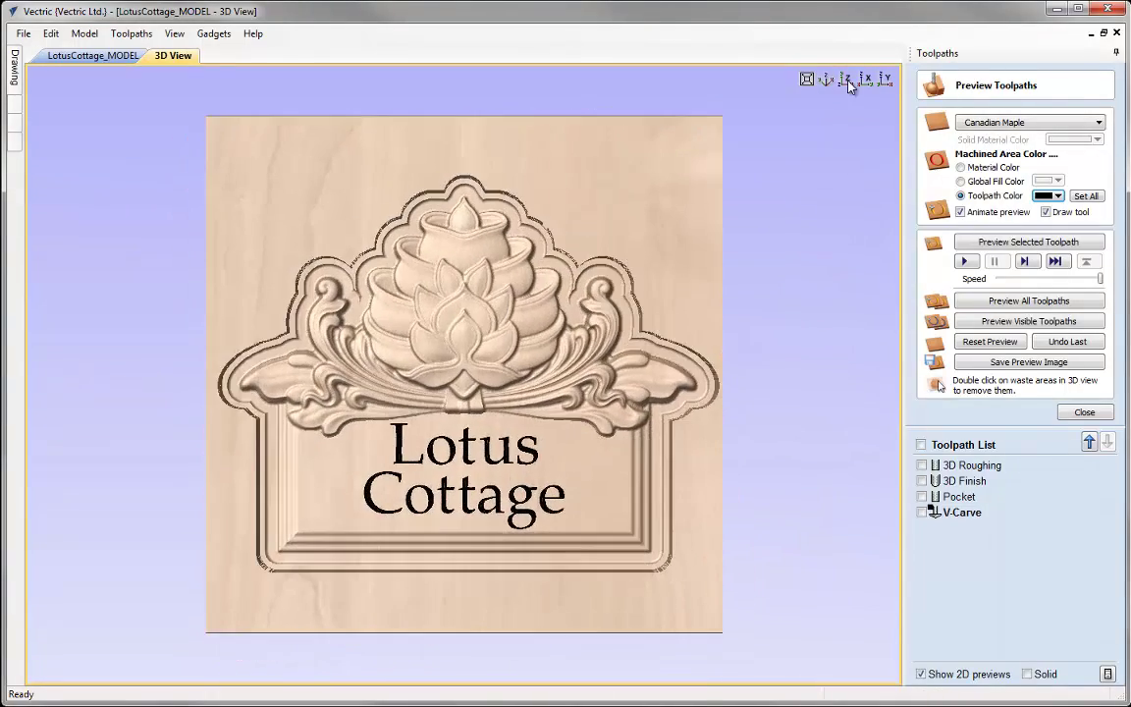
- Close the toolpath preview and tile the 2D and 3D windows vertically
left_click(1084, 413)
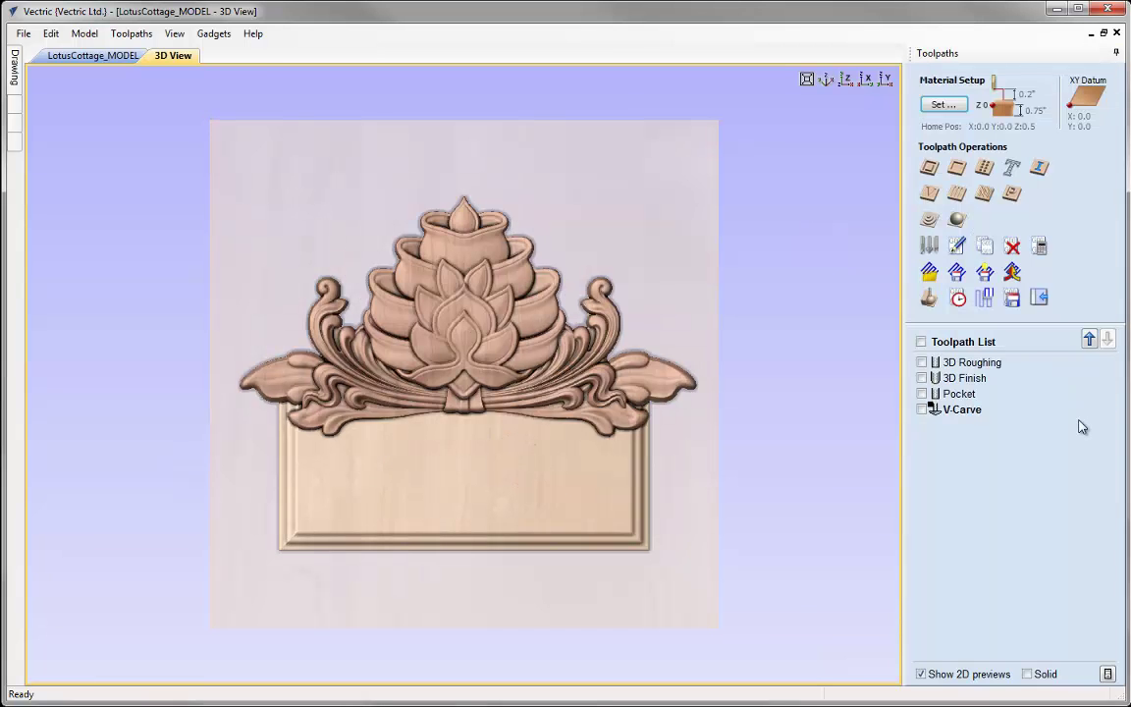
left_click(174, 34)
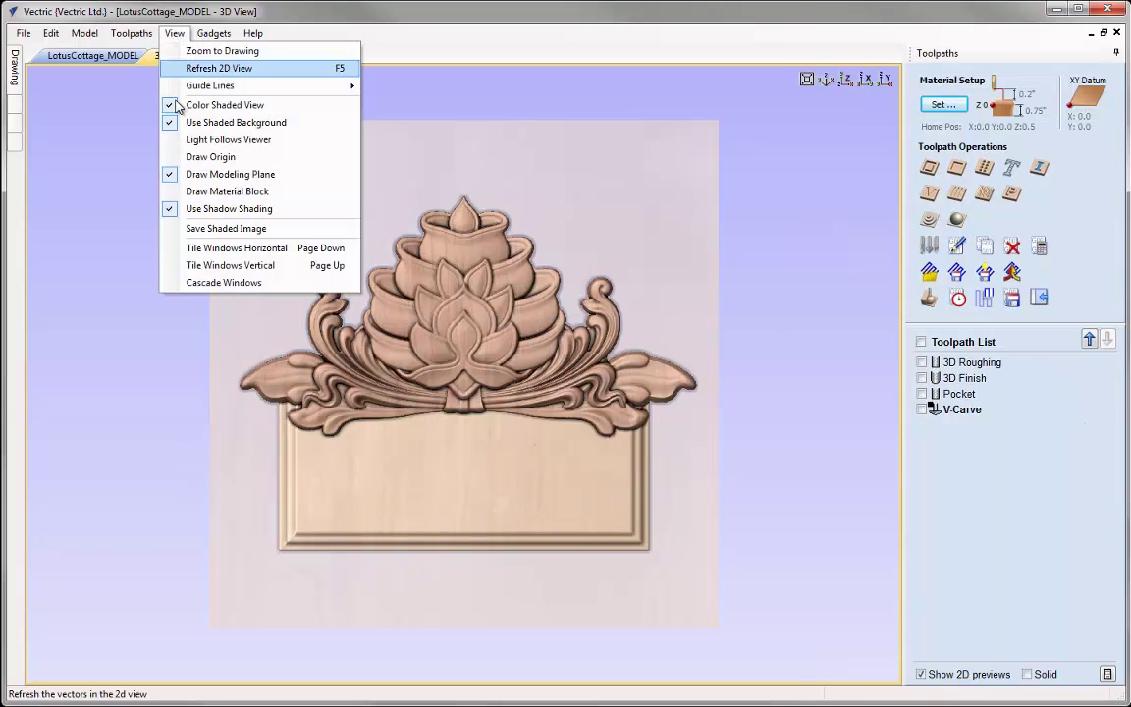
left_click(261, 265)
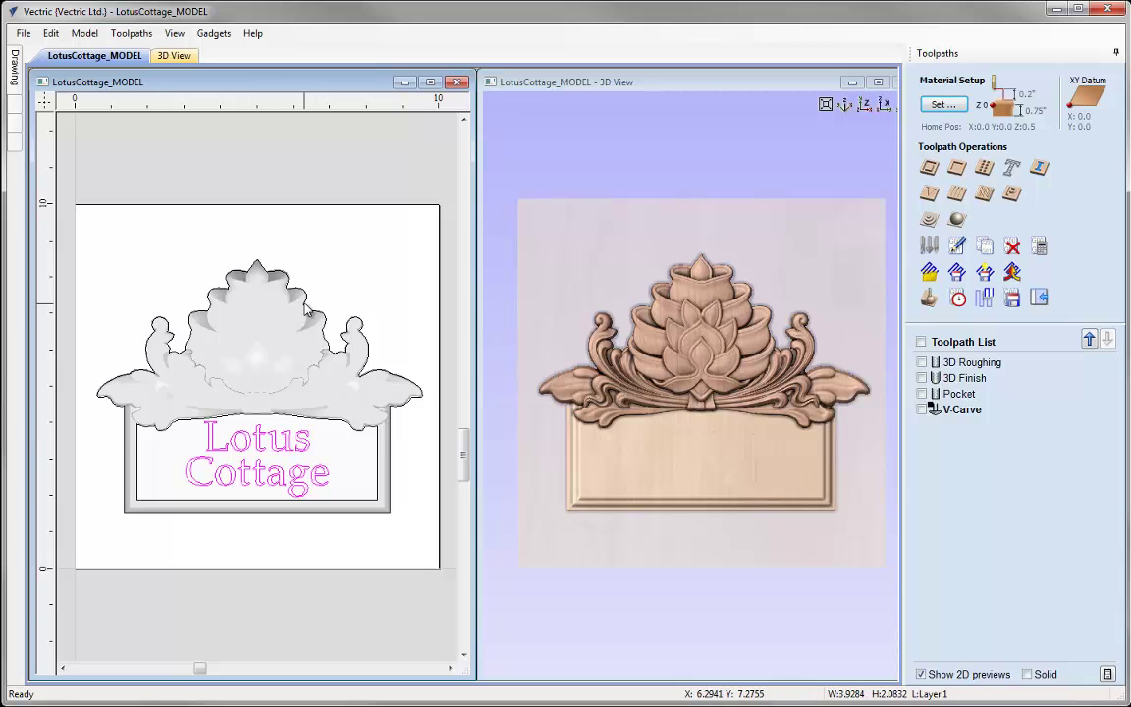
- Start a 2D profile toolpath on the sign's outer border vector, 0.75 inches deep, using the 0.25 inch end mill
left_click(276, 274)
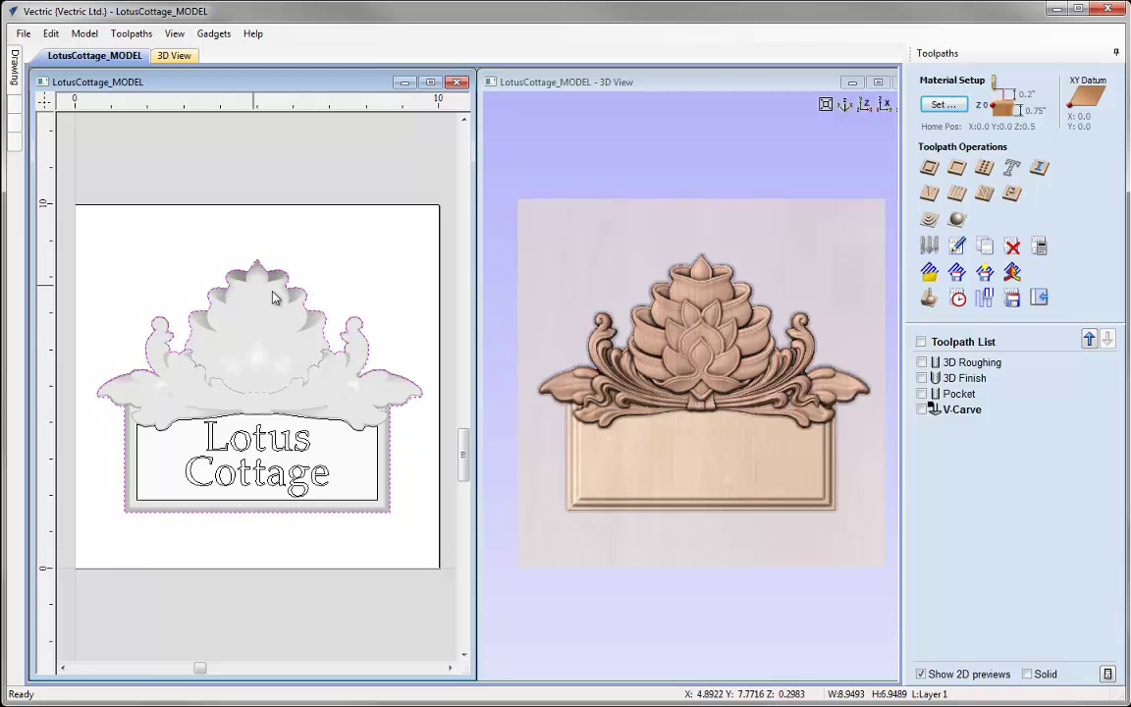
left_click(929, 169)
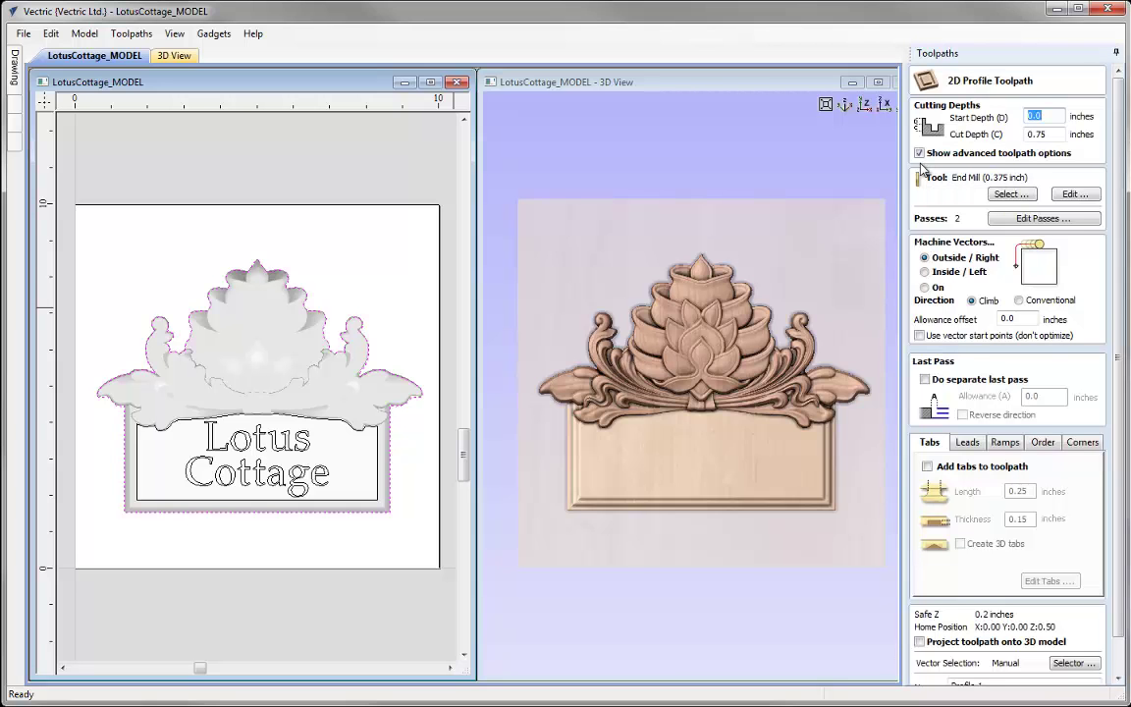
key("Tab")
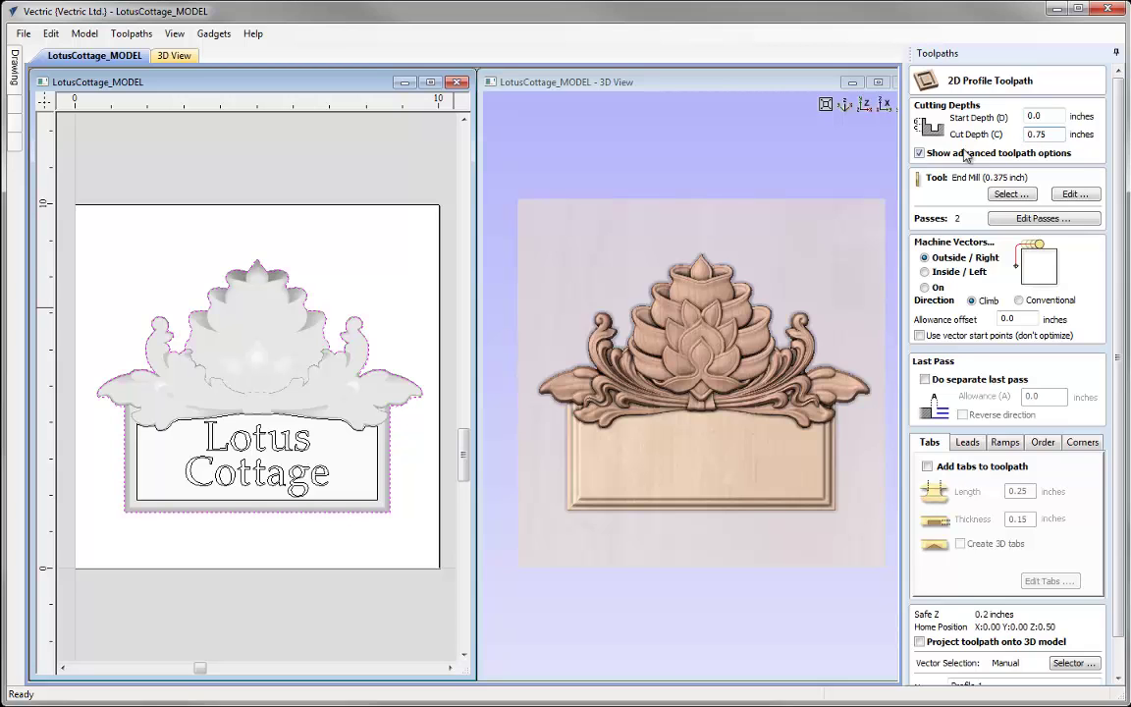
left_click(1012, 195)
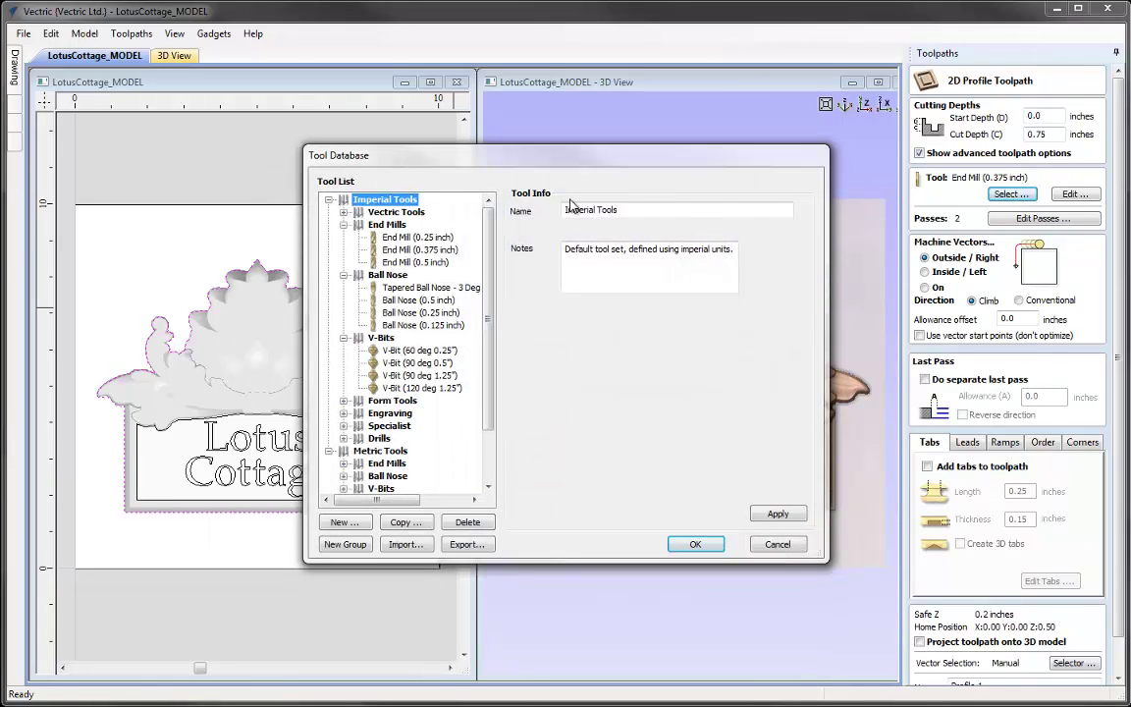
left_click(437, 238)
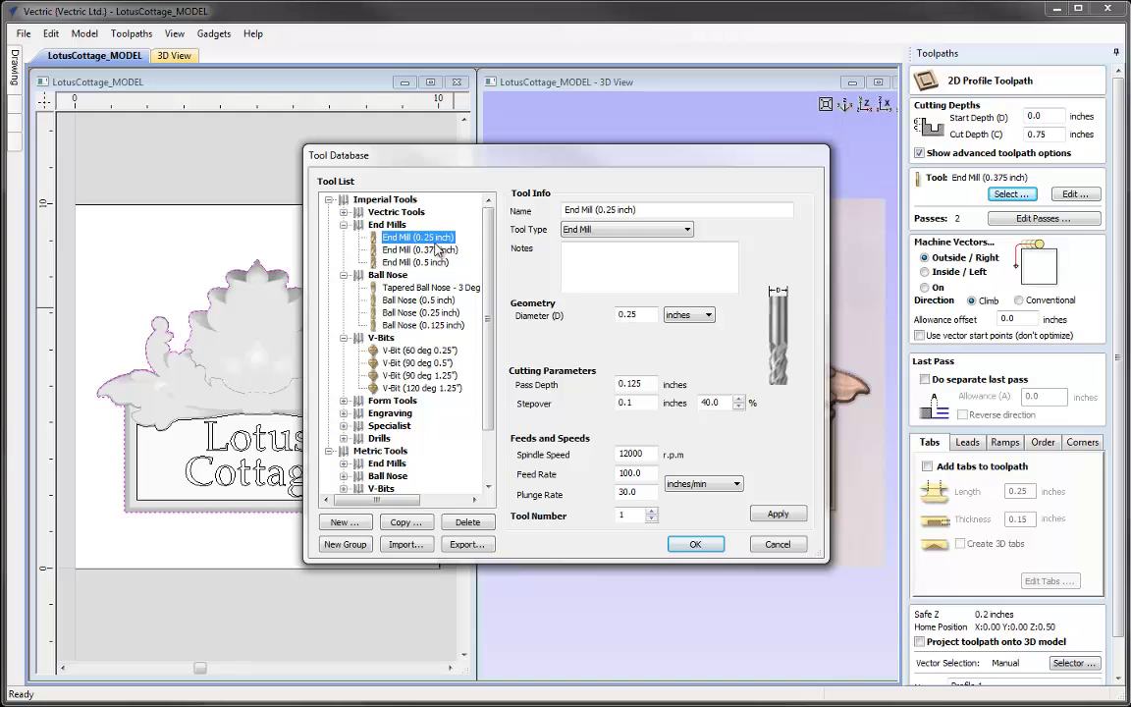
left_click(705, 544)
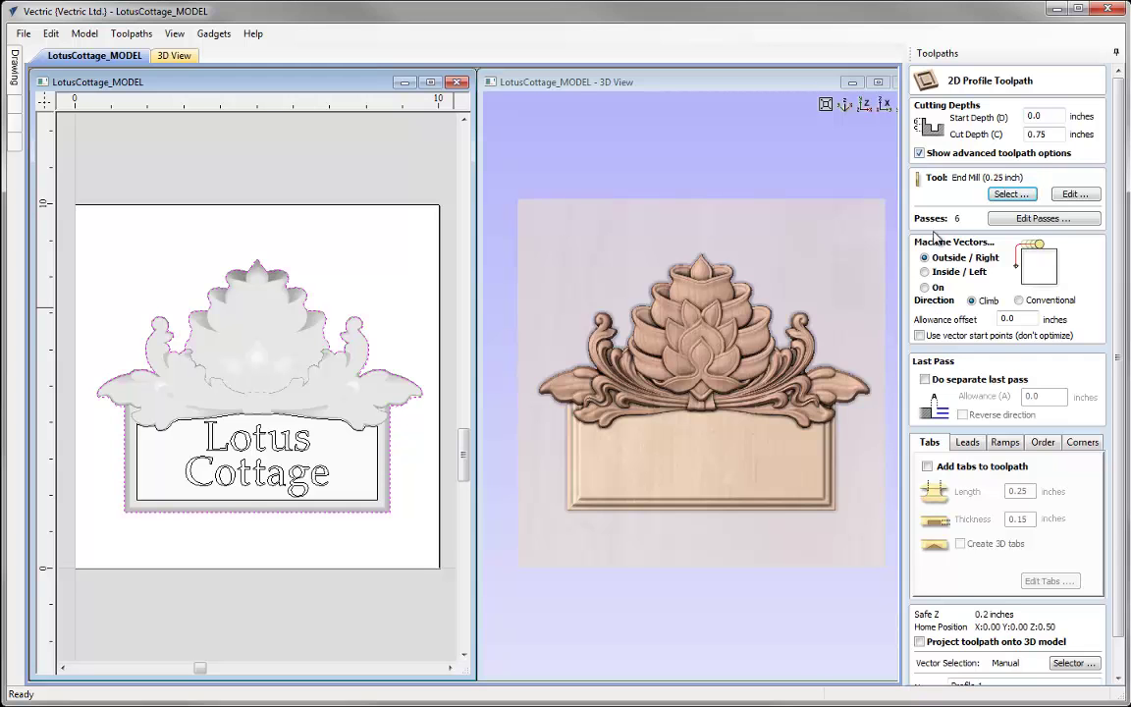
- Set the profile toolpath's end mill pass depth to 0.25 inches
left_click(1072, 195)
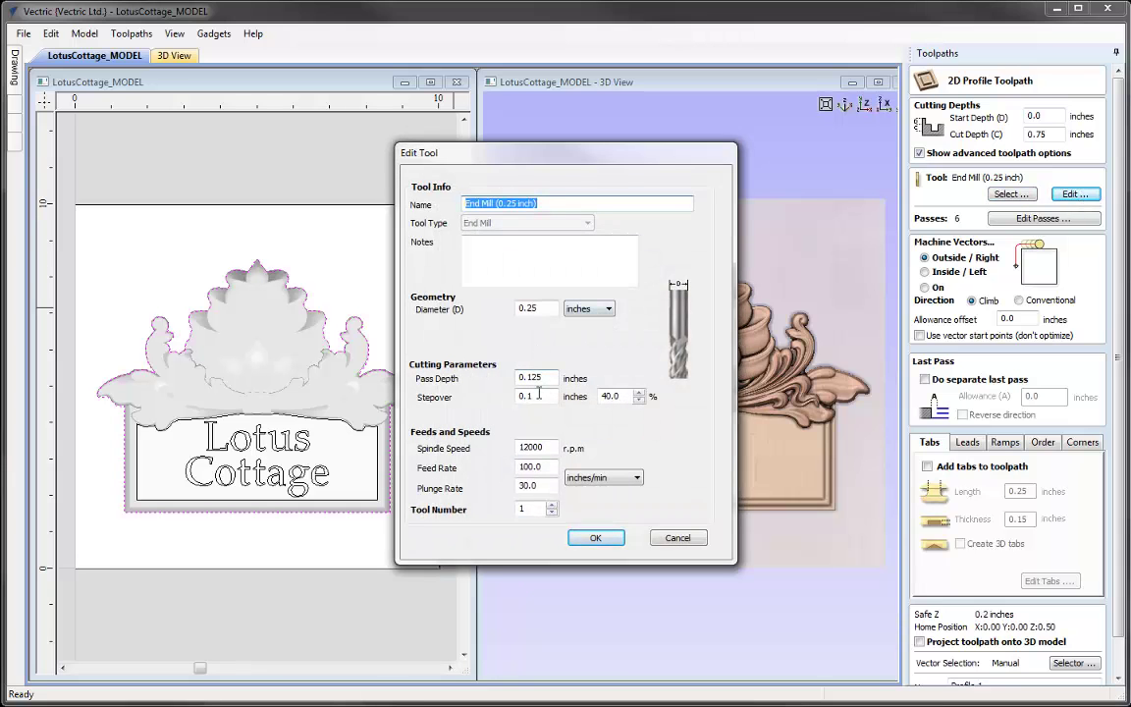
left_click_drag(530, 377, 552, 378)
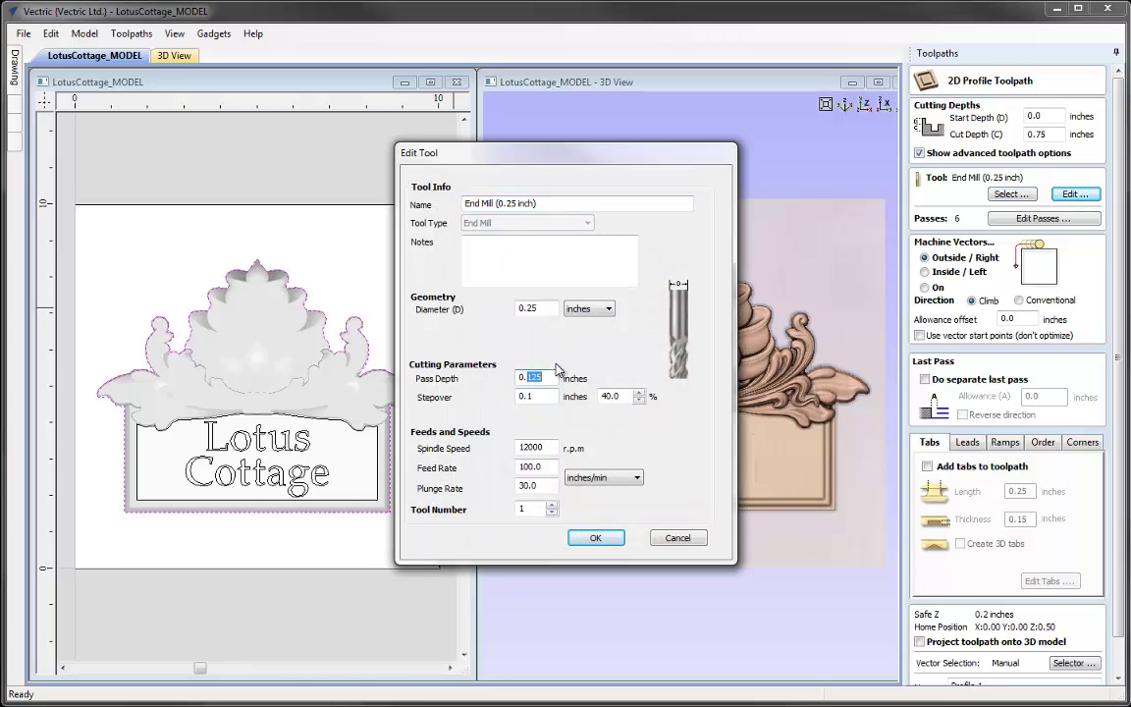
type("25")
left_click(597, 538)
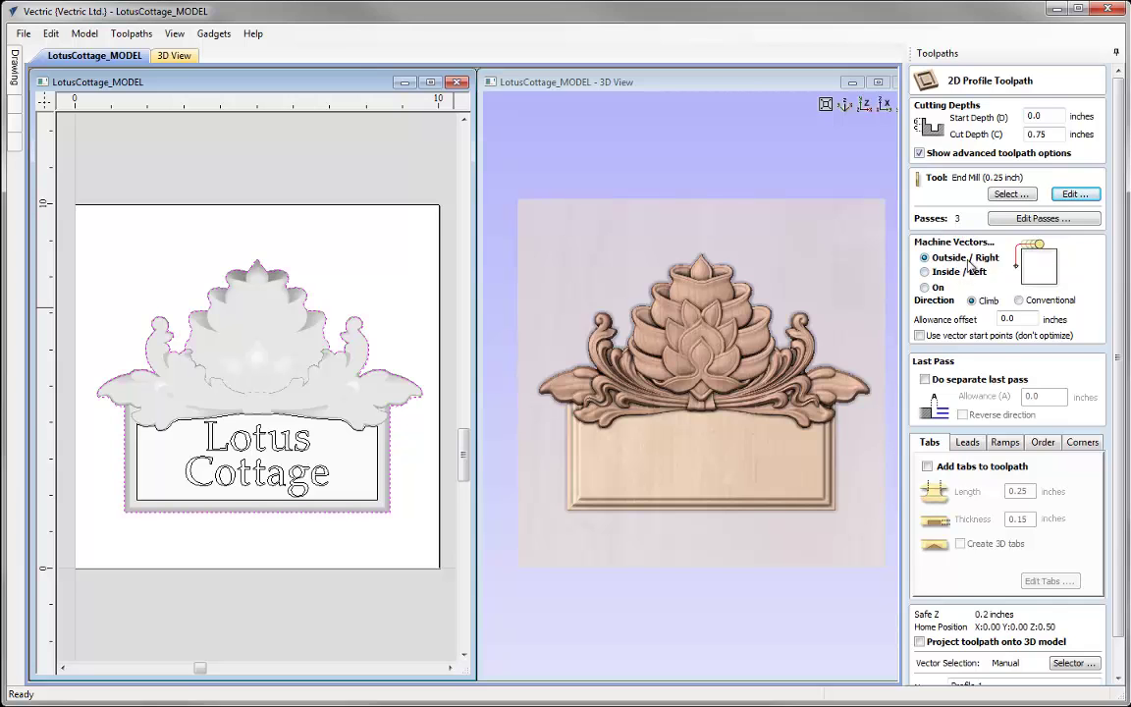
- Enable tabs on the profile toolpath and add a constant number of 6 tabs around the outer border
left_click(928, 468)
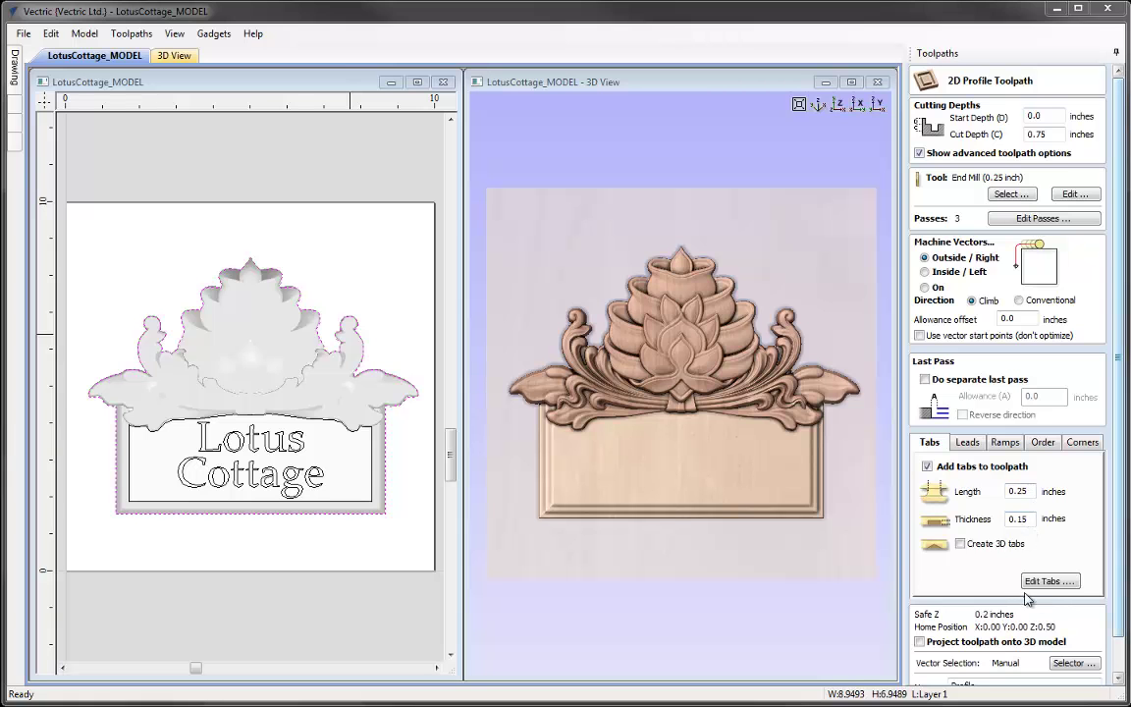
left_click(1058, 587)
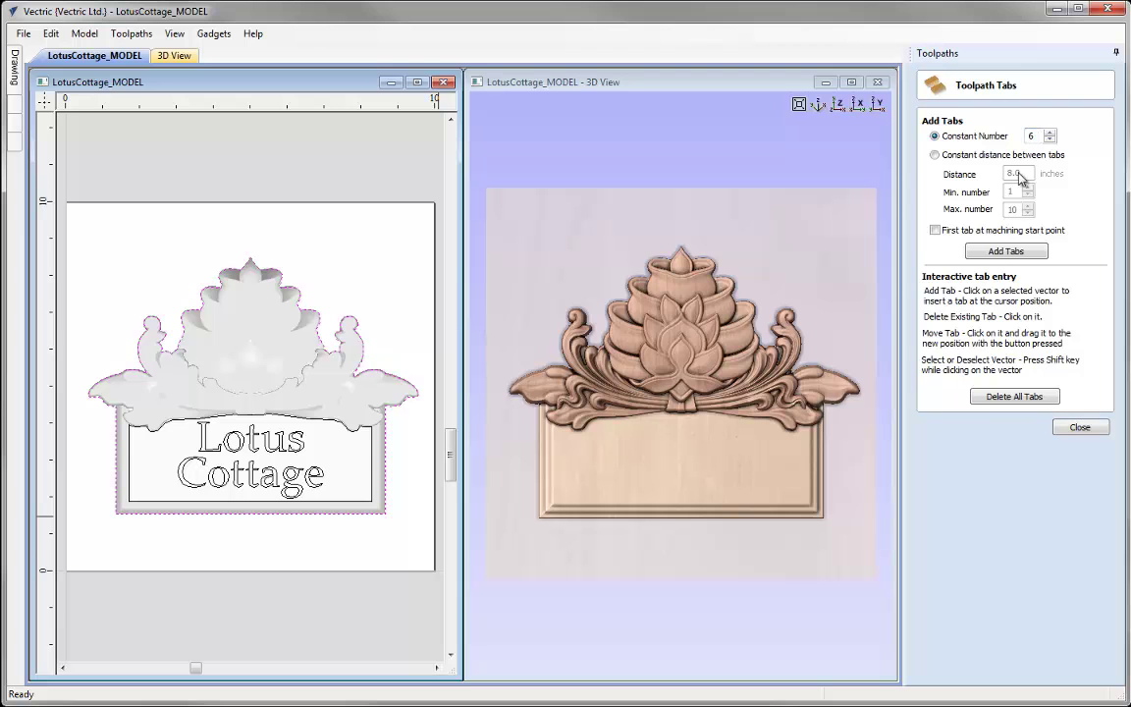
left_click(1007, 252)
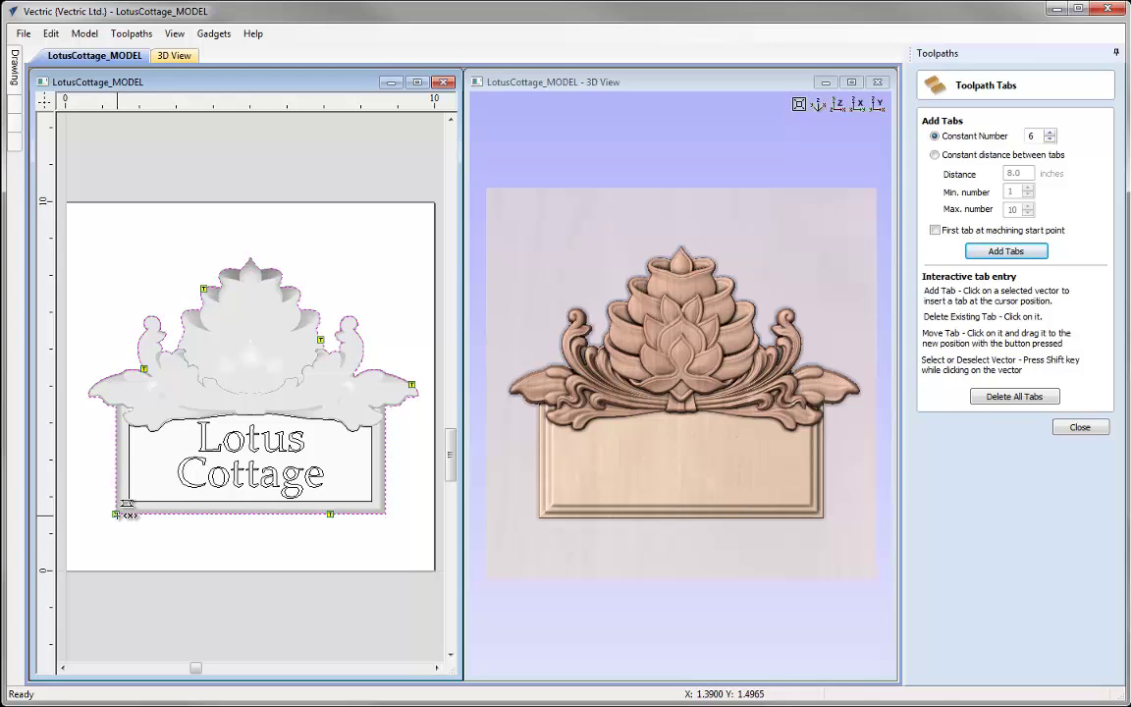
- Reposition the tabs: two on the sign's lower edge, one on each side of the panel, and one on each outer scroll
left_click_drag(198, 522, 195, 521)
mouse_move(334, 505)
left_mouse_down()
mouse_move(321, 530)
mouse_move(308, 528)
mouse_move(312, 514)
left_mouse_up()
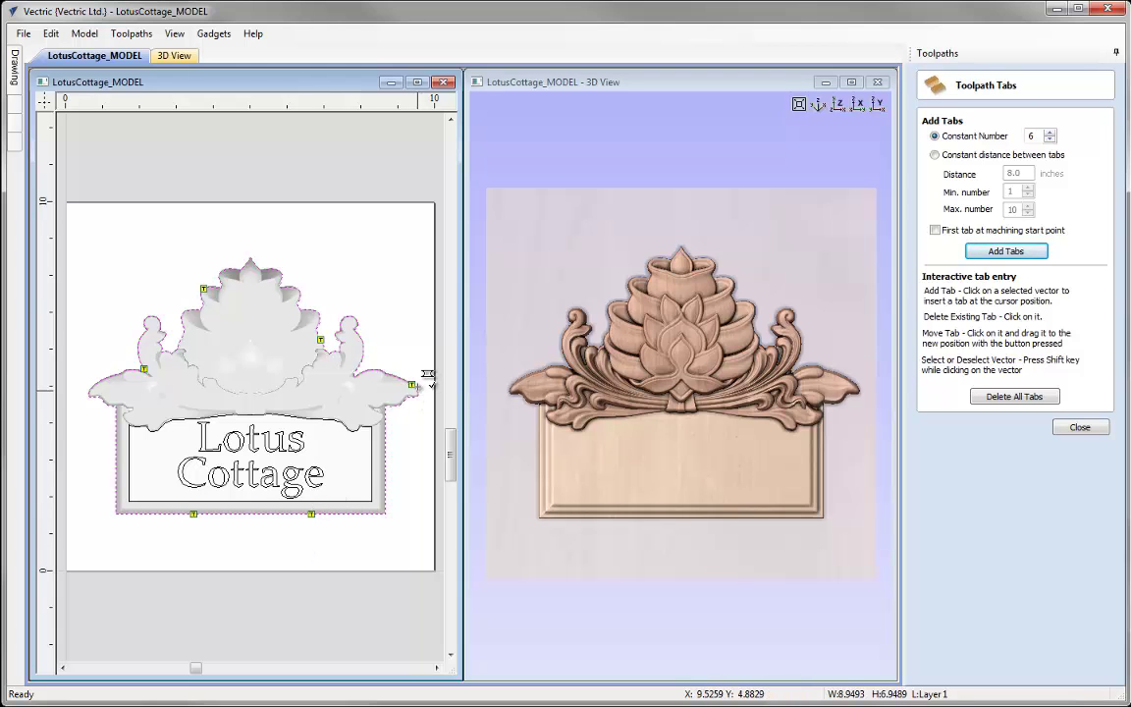
mouse_move(419, 380)
left_mouse_down()
mouse_move(381, 341)
mouse_move(396, 442)
mouse_move(392, 593)
mouse_move(396, 442)
mouse_move(393, 464)
left_mouse_up()
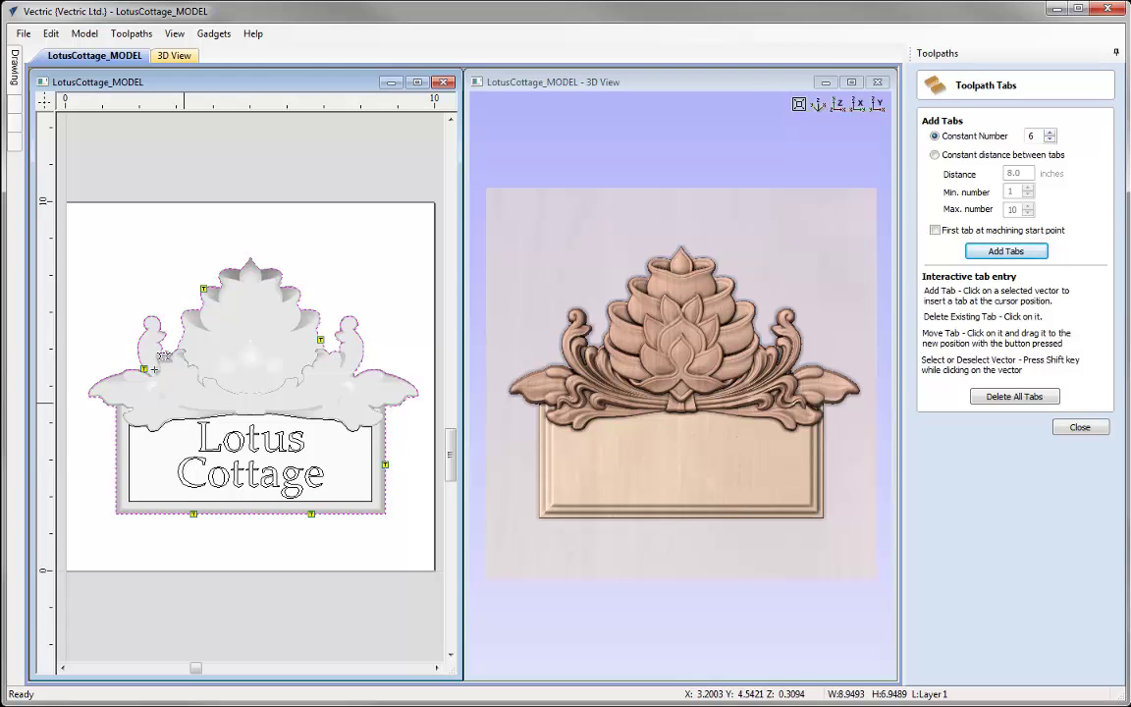
left_click_drag(144, 368, 116, 421)
left_click(203, 289)
left_click_drag(322, 342, 364, 346)
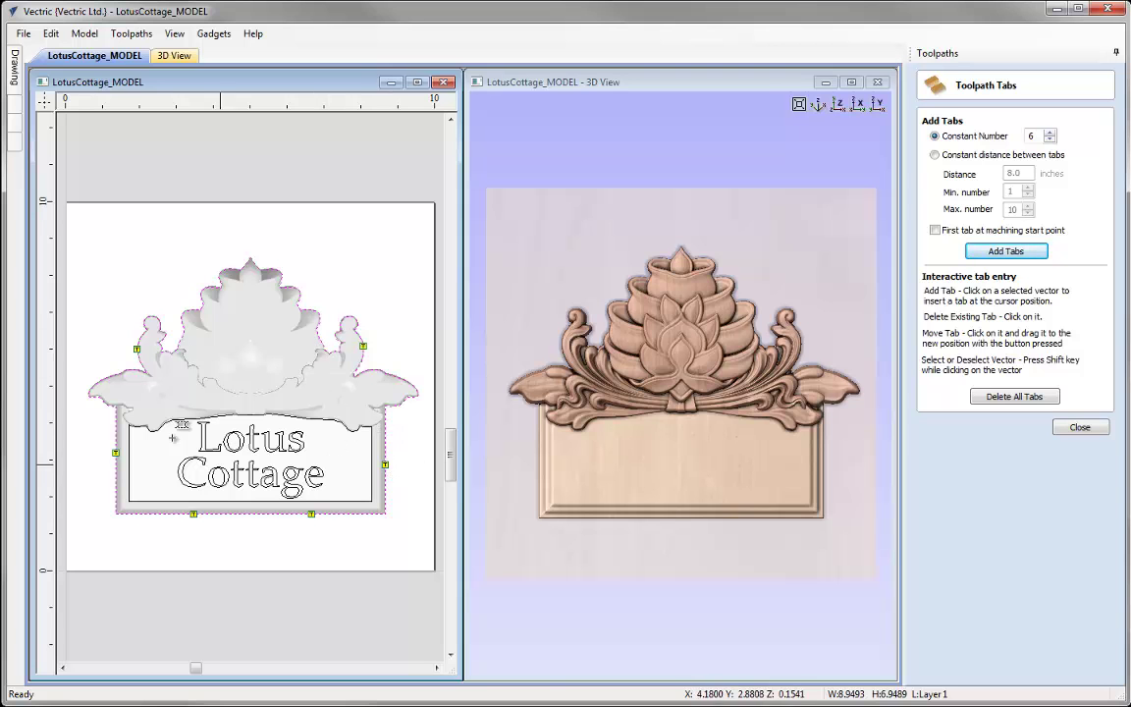
left_click(1082, 428)
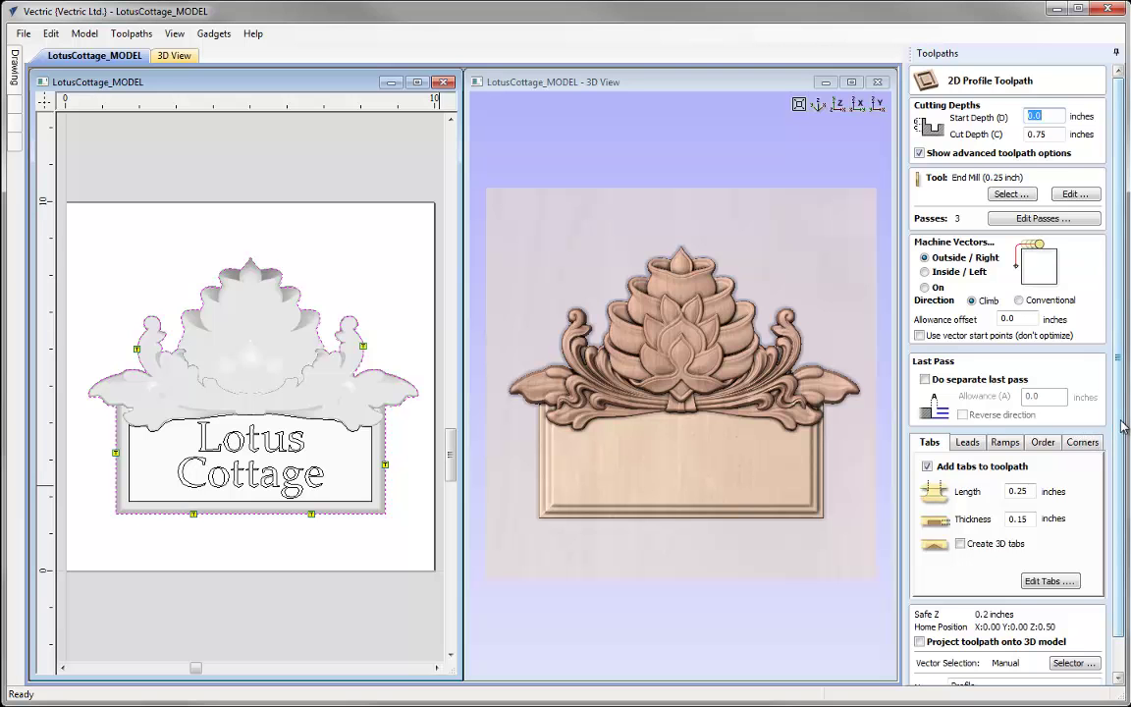
- Calculate the toolpath named "Profile" and preview its cut-out
scroll(1122, 424, "down", 3)
left_click(978, 648)
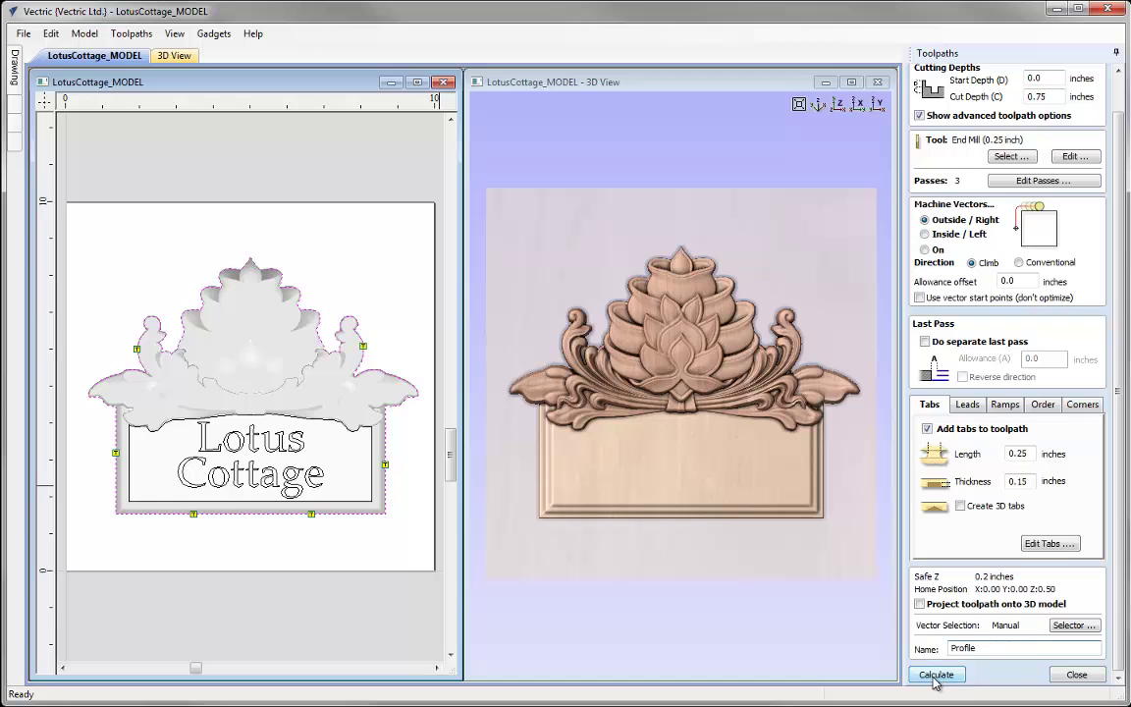
left_click(935, 675)
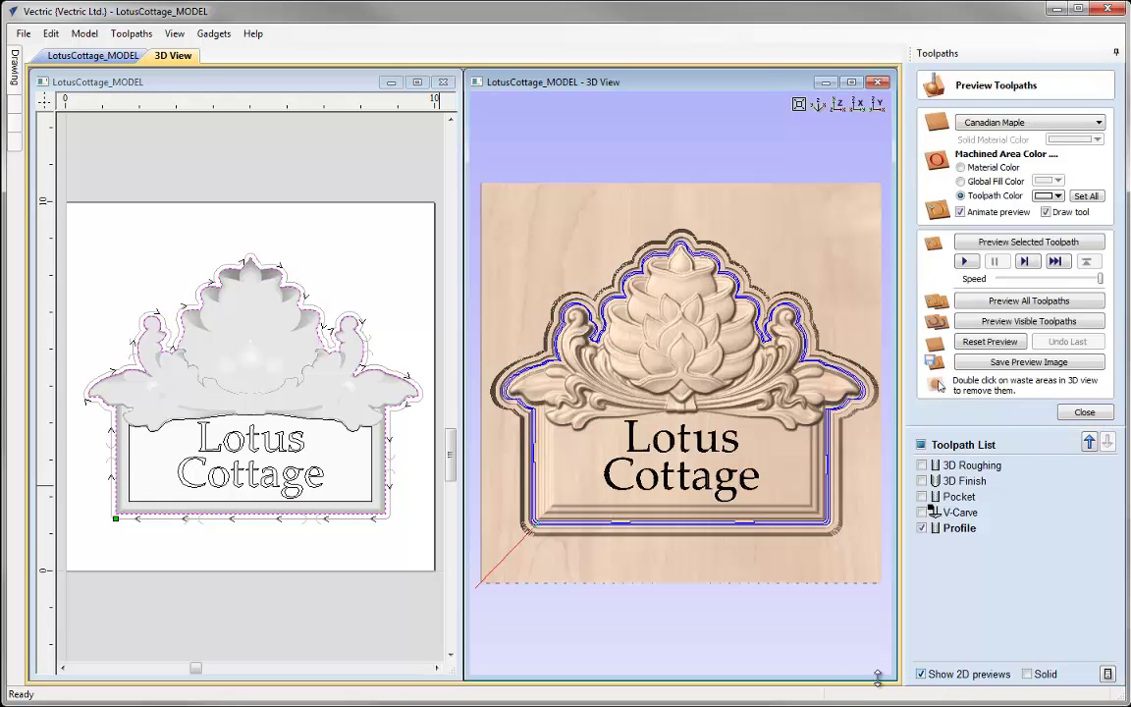
left_click(1018, 250)
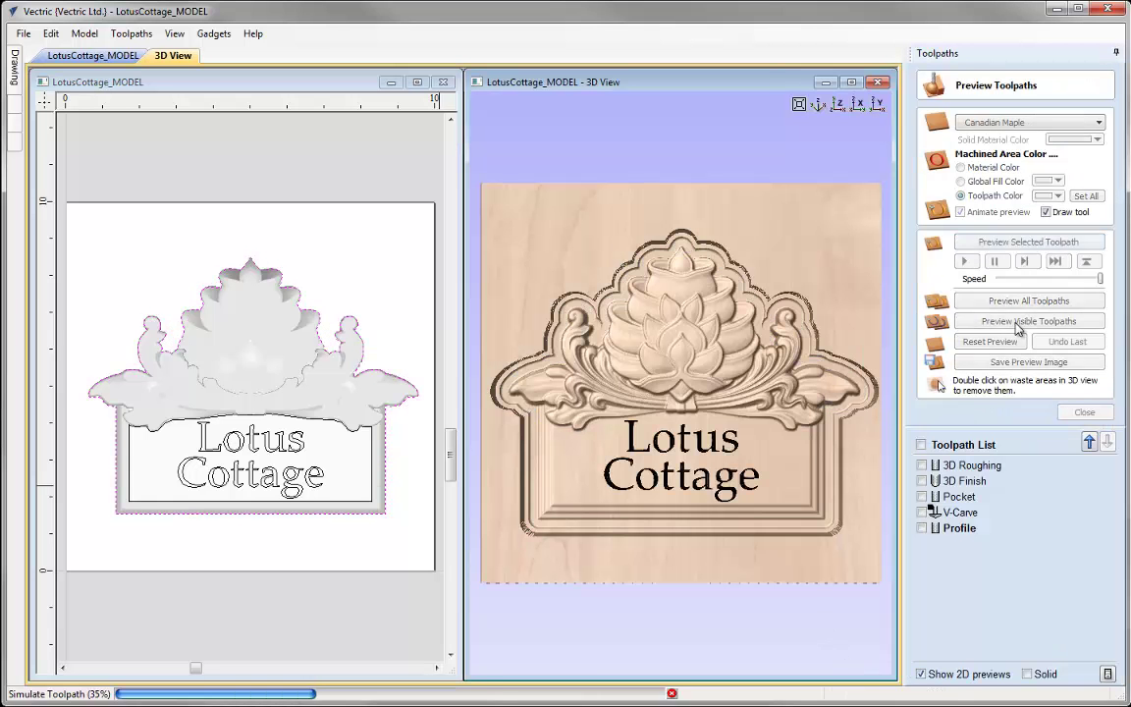
left_click(921, 527)
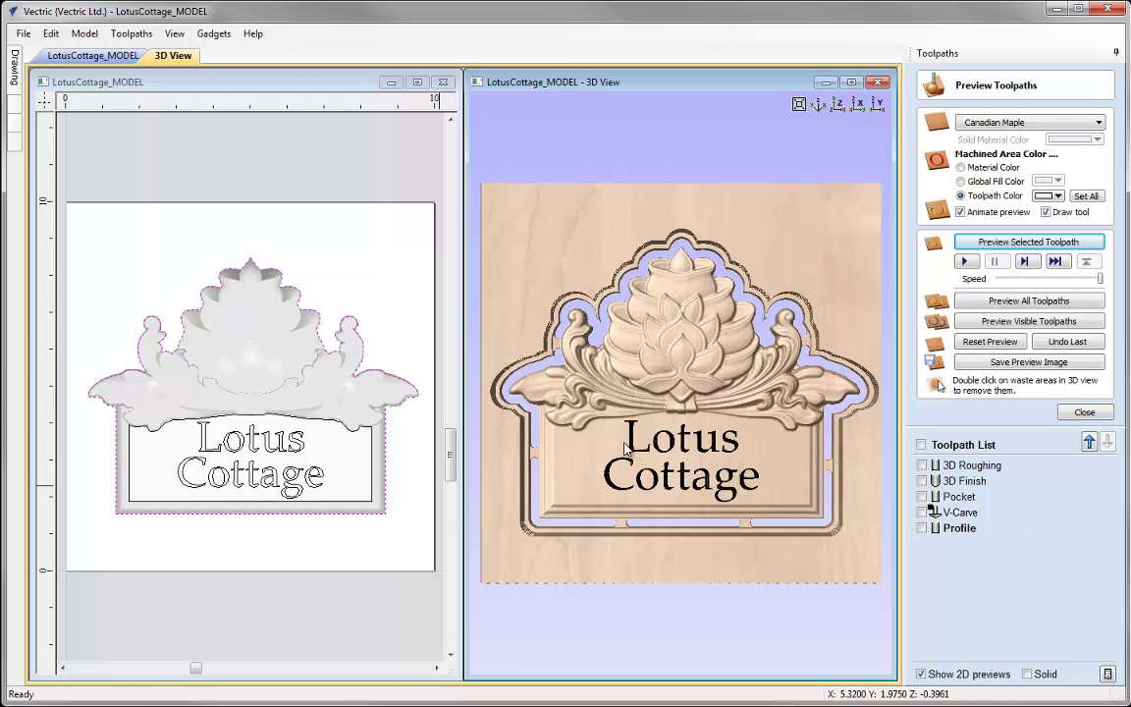
- Maximize the 3D view and examine the cut-out and its tabs from an angle
left_click(852, 82)
left_click(828, 83)
left_click_drag(460, 406, 644, 337)
scroll(469, 346, "up", 2)
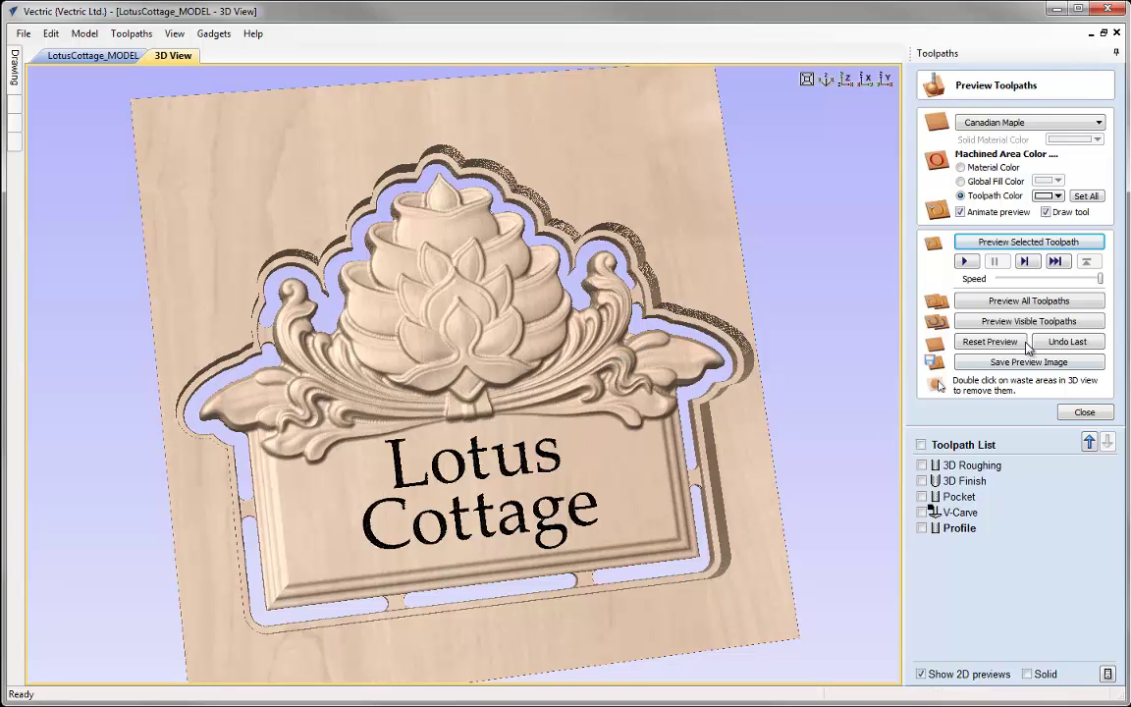
- Undo the Profile cut preview and reopen the Profile toolpath at its tool selection
left_click(1069, 343)
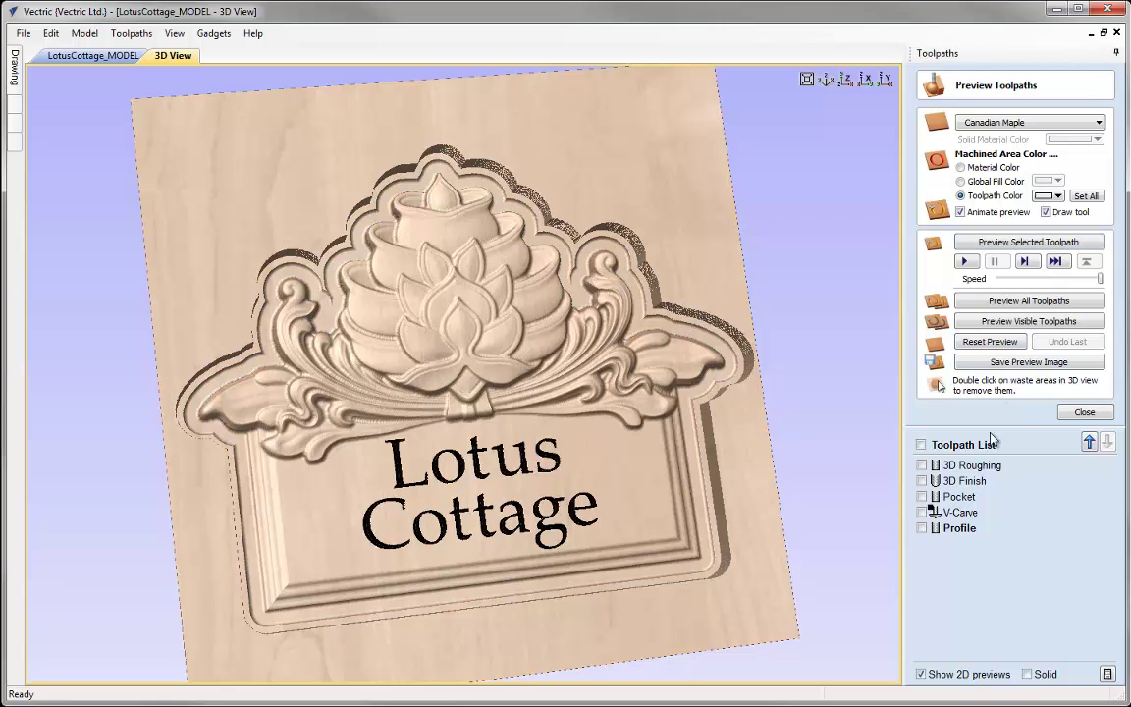
double_click(959, 529)
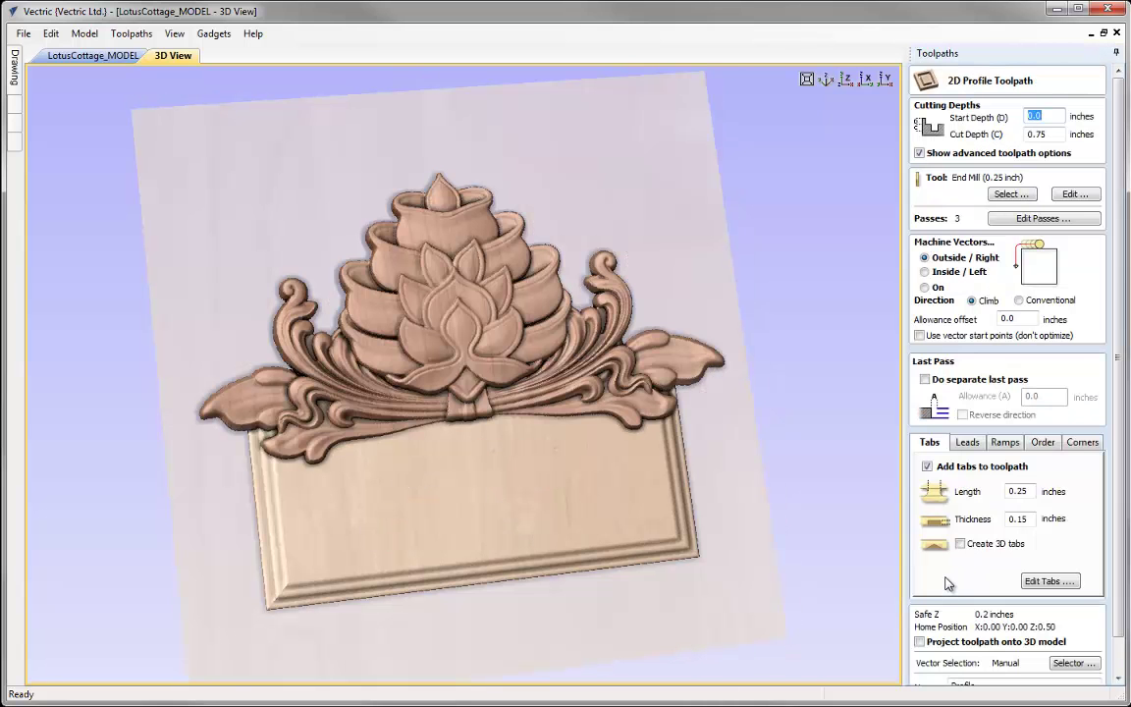
left_click(1012, 195)
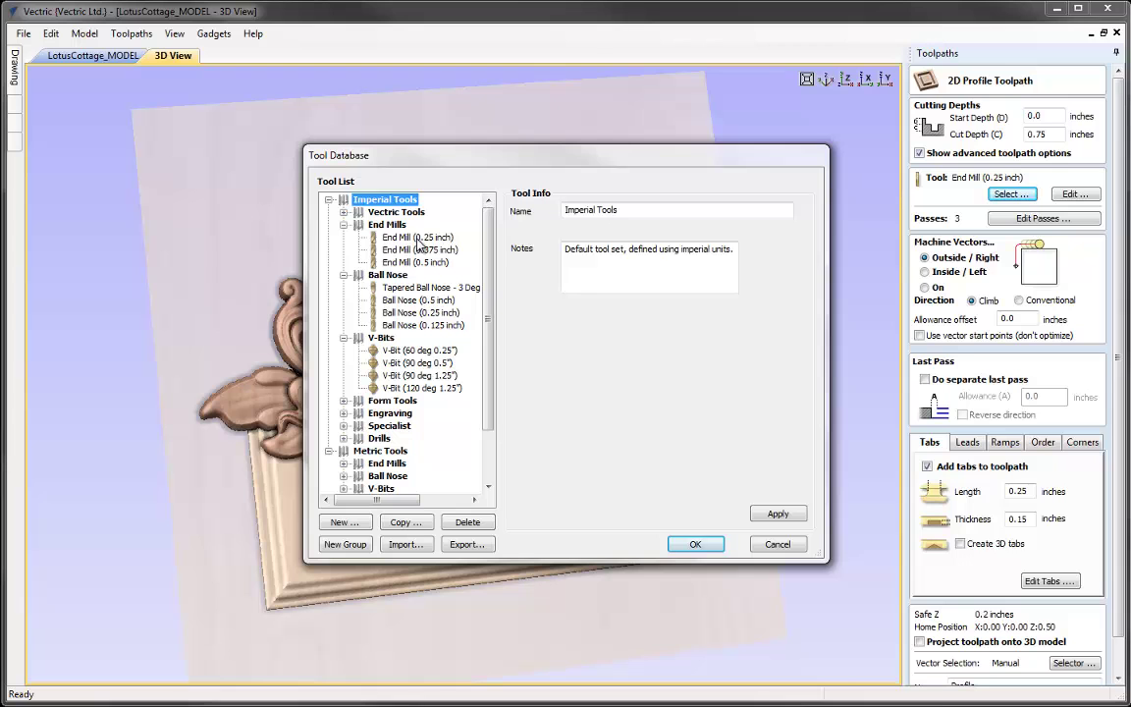
- Duplicate the 0.25 inch end mill as "End Mill (0.125 inch)" with a 0.125 inch diameter and use it for the toolpath
left_click(418, 238)
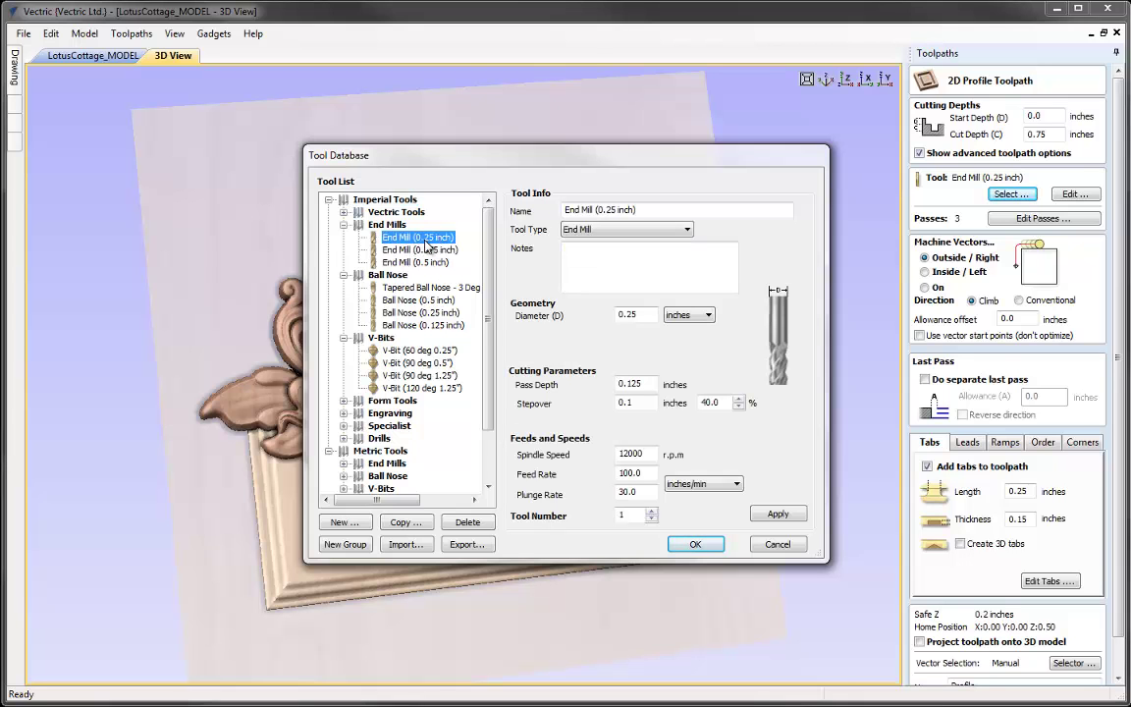
left_click(408, 526)
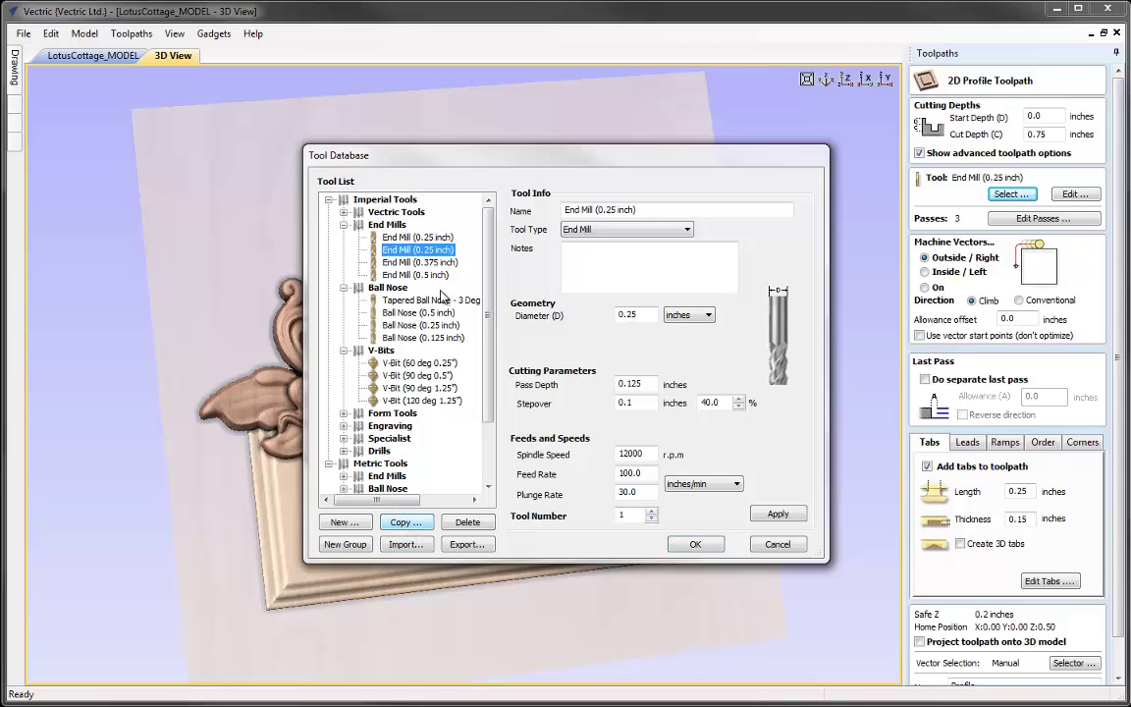
left_click(416, 237)
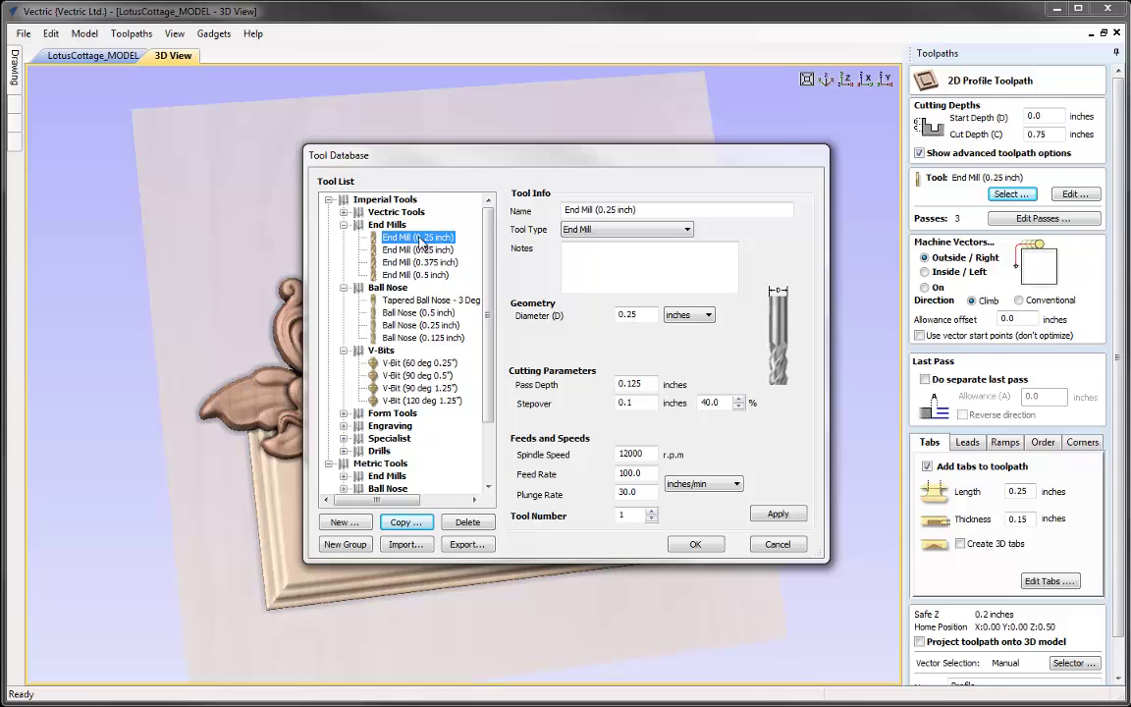
left_click(604, 210)
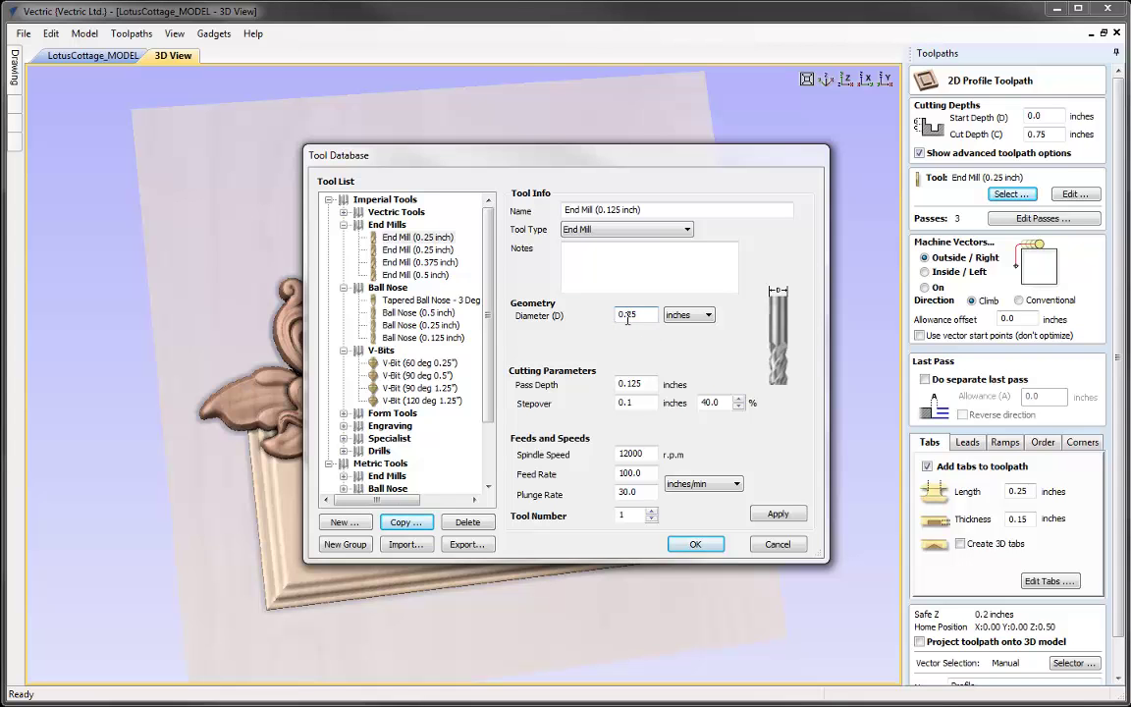
type("1")
left_click(704, 549)
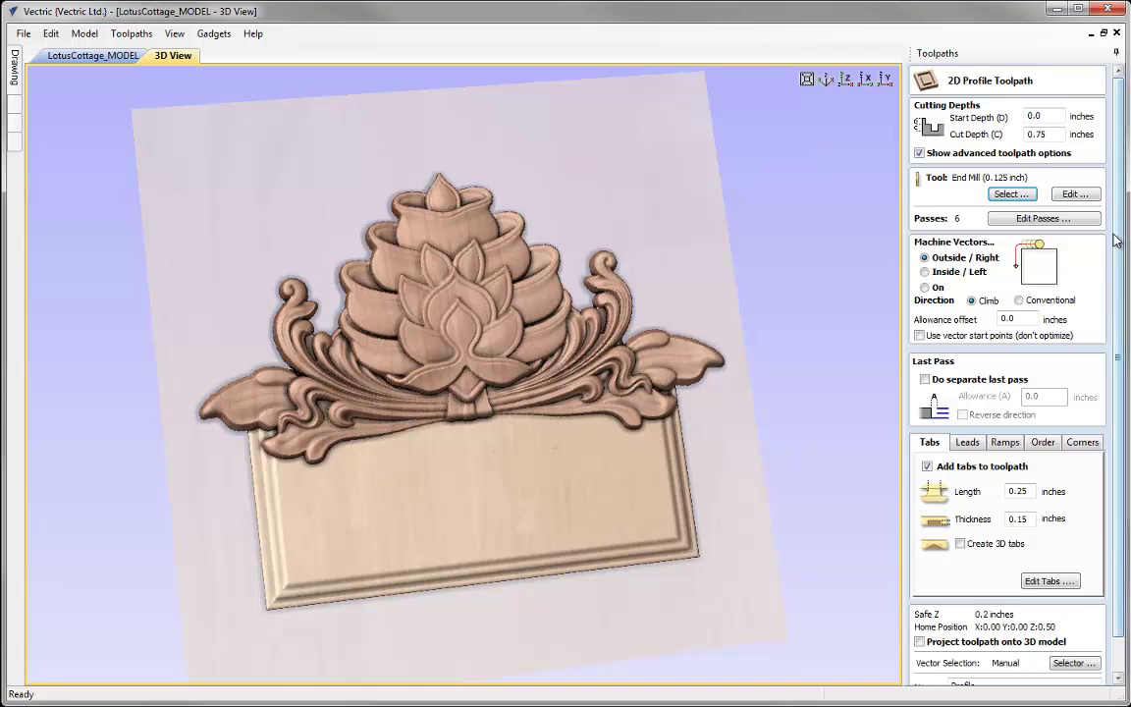
- Recalculate the Profile toolpath, preview the narrower cut-out from another angle, and close the preview
scroll(1108, 295, "down", 2)
left_click(933, 675)
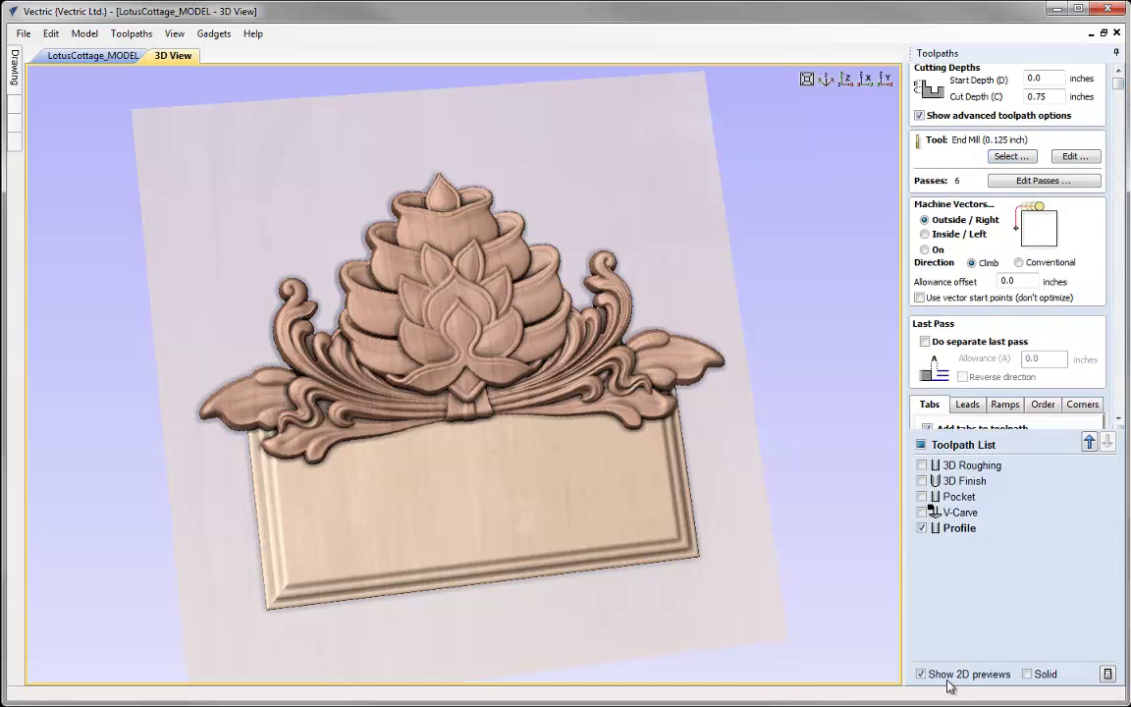
left_click(1002, 243)
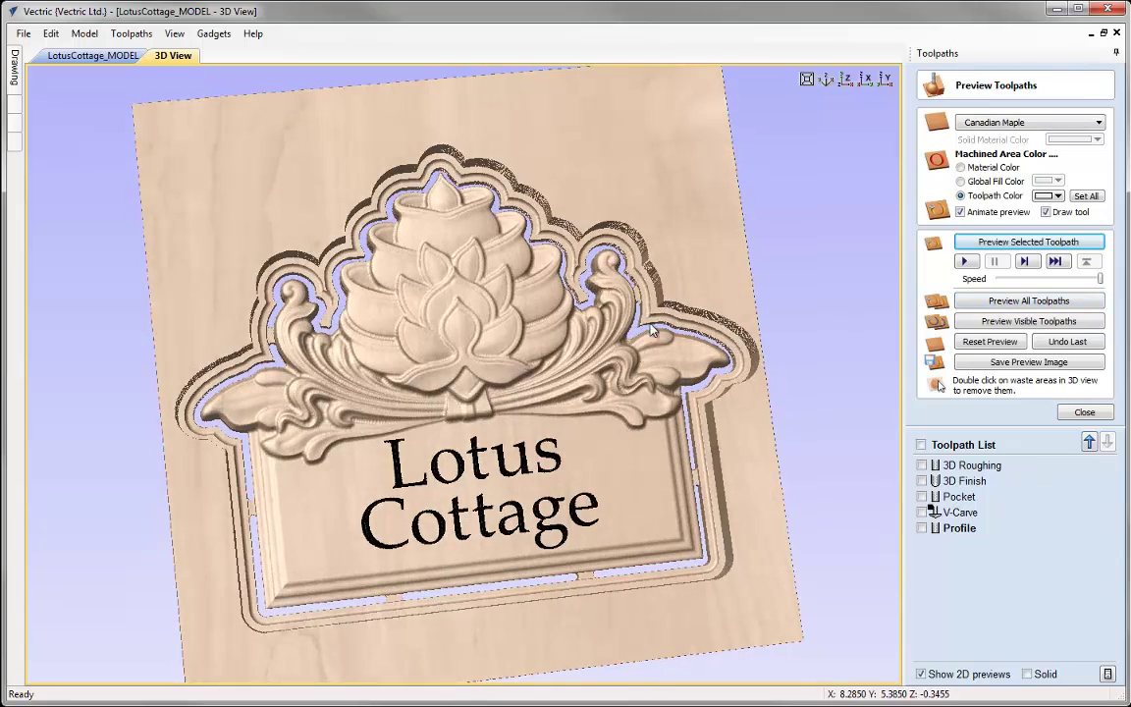
left_click_drag(606, 346, 511, 344)
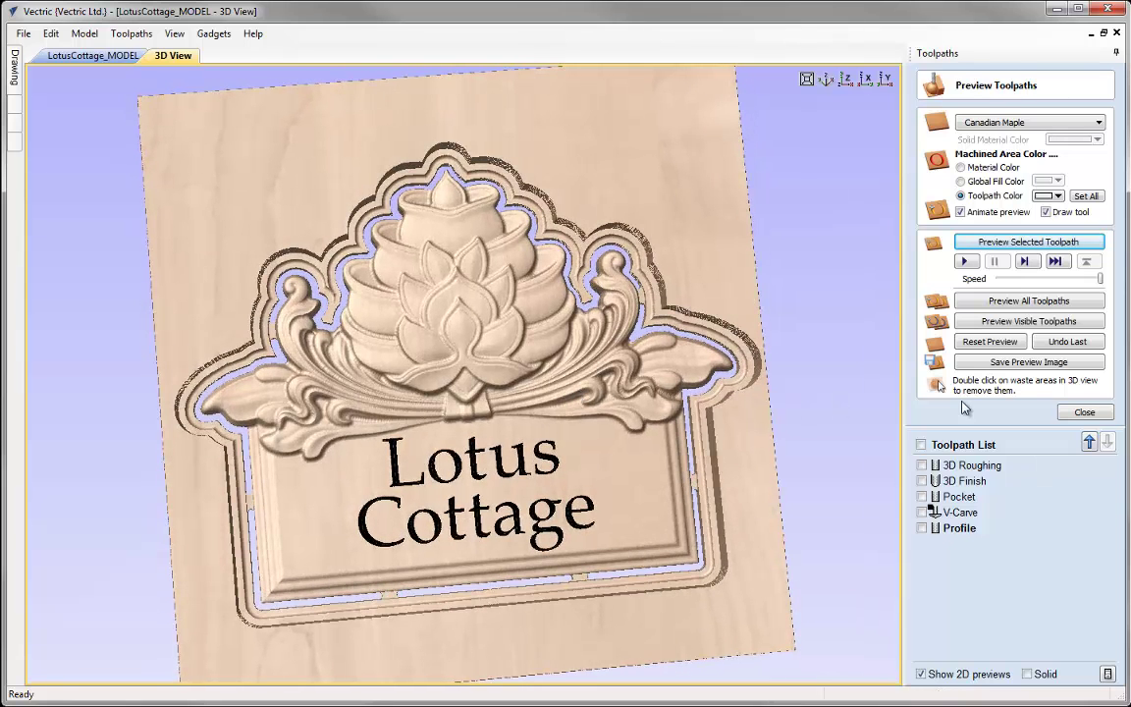
left_click(1084, 413)
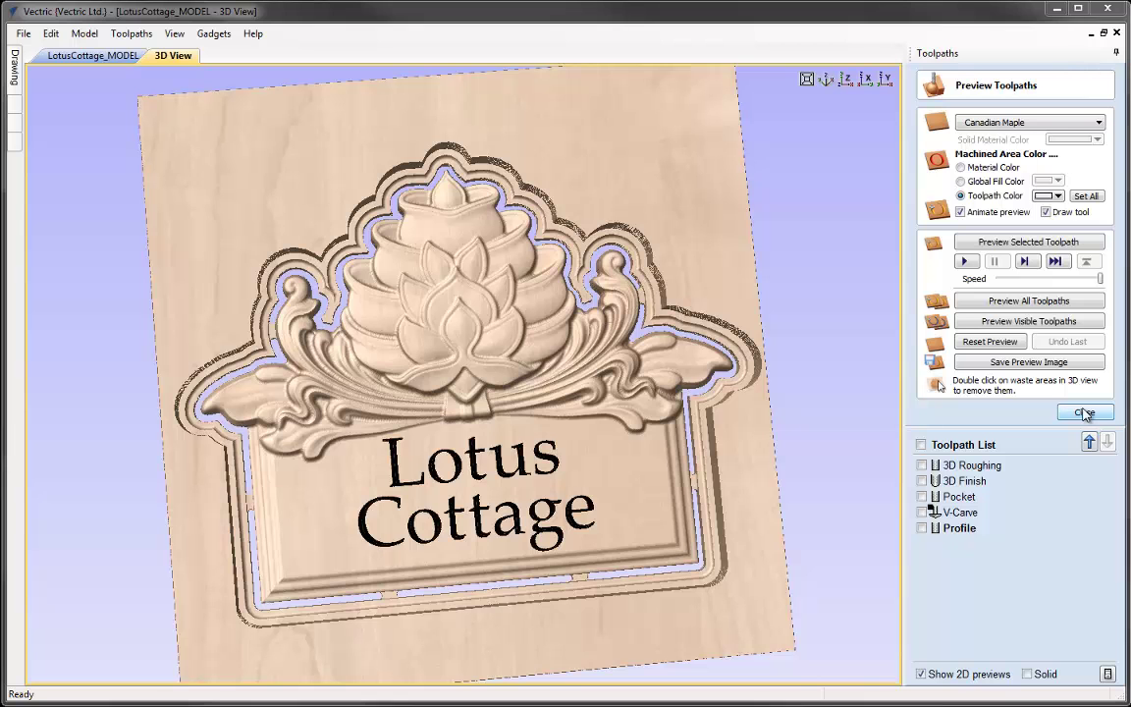
left_click(1086, 413)
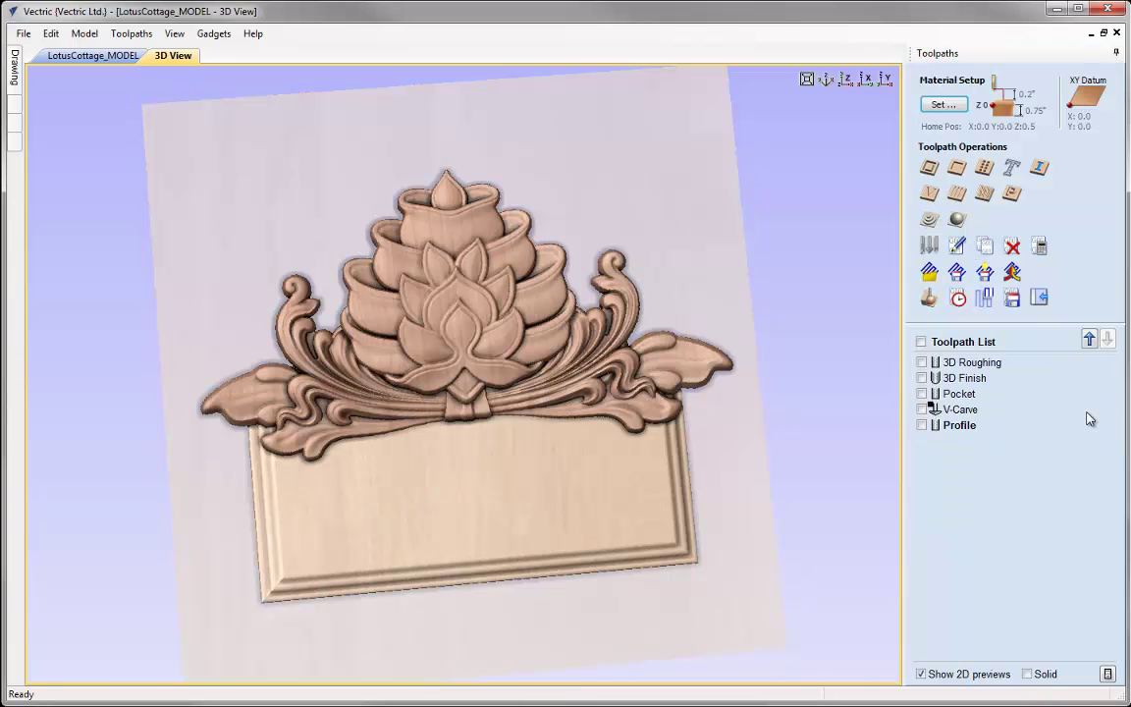
- Save the project as a new file named LotusCottage_TOOLPATH.crv in the LotusCottage_FILES folder
left_click(23, 36)
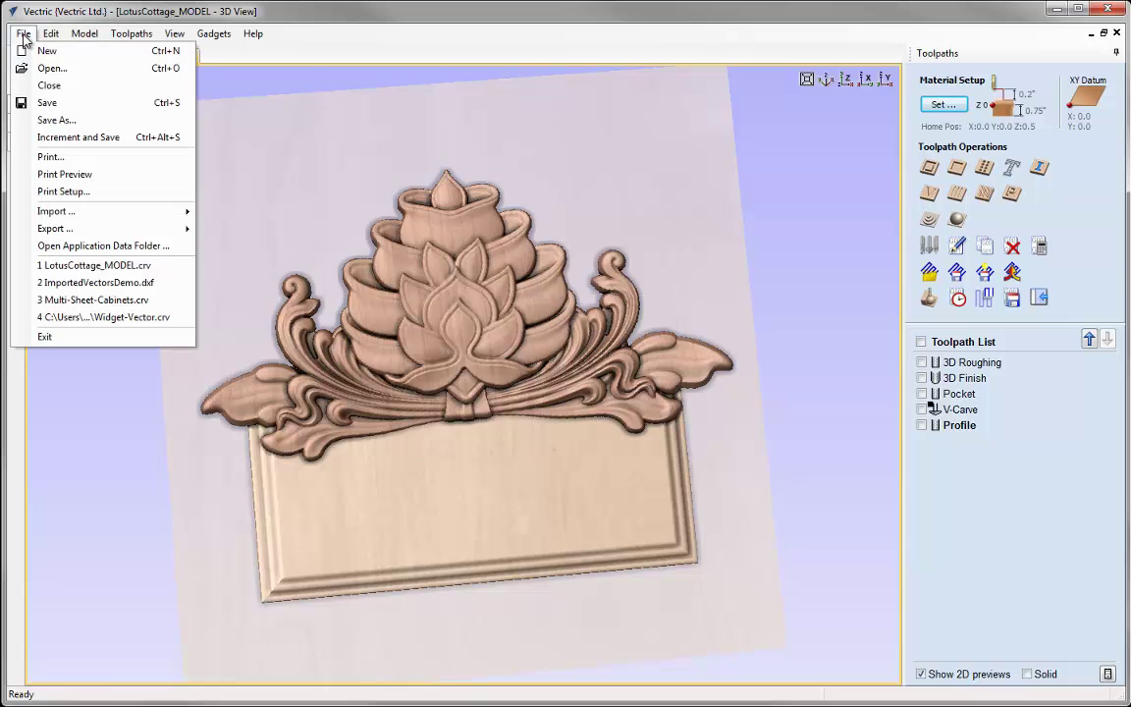
left_click(77, 117)
left_click_drag(475, 496, 504, 498)
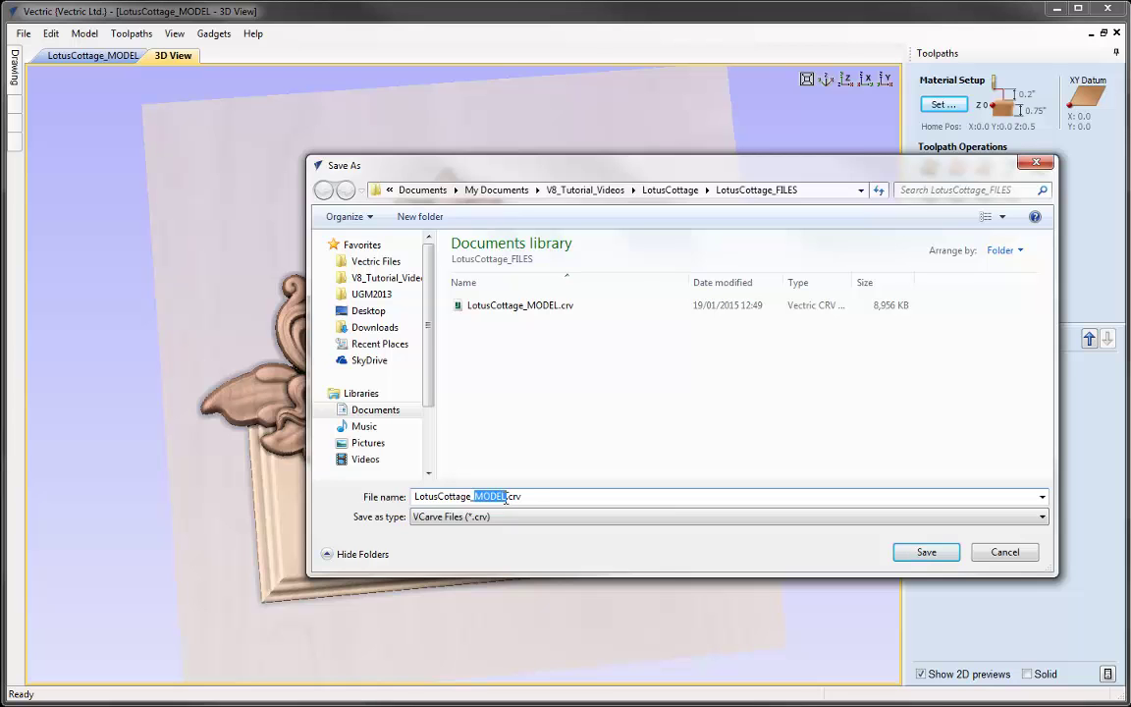
type("TOOLPATH")
left_click(918, 551)
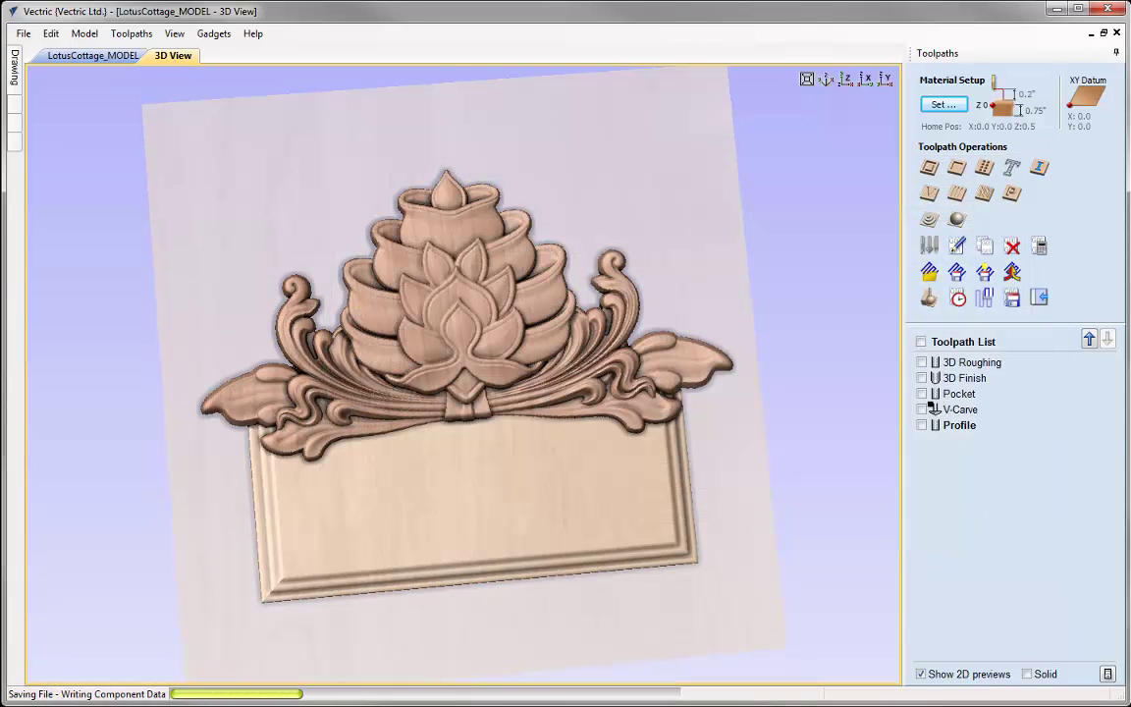